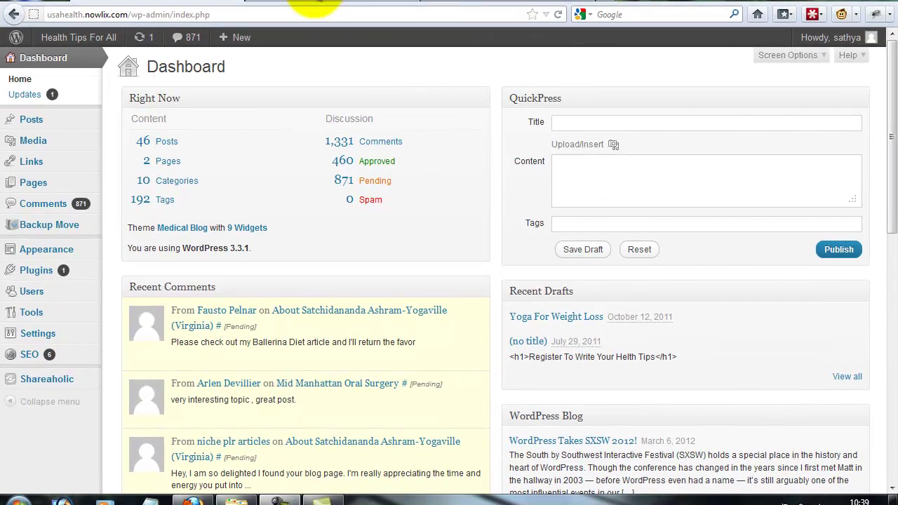
- Leave the WordPress dashboard for the Google Translate page on the way to Google
left_click(317, 2)
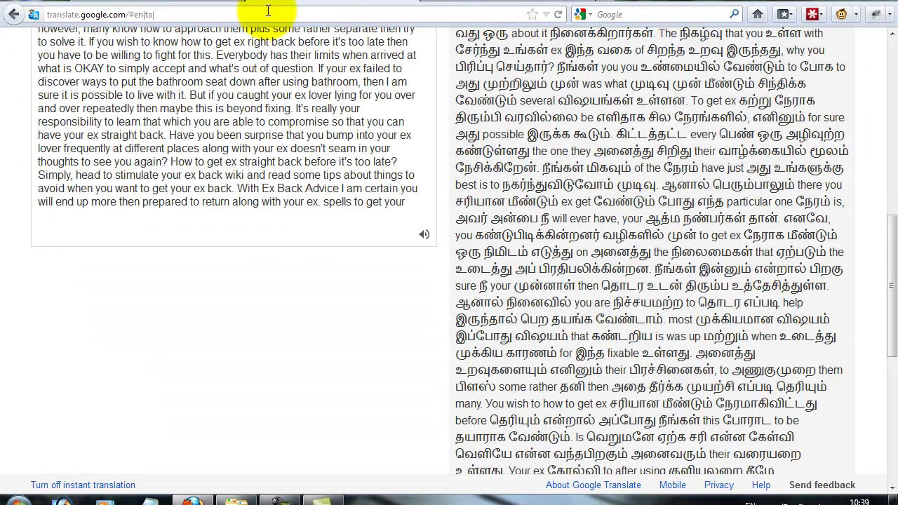
- Search Google for 'feedburner' and go to the FeedBurner sign-in page
left_click(344, 3)
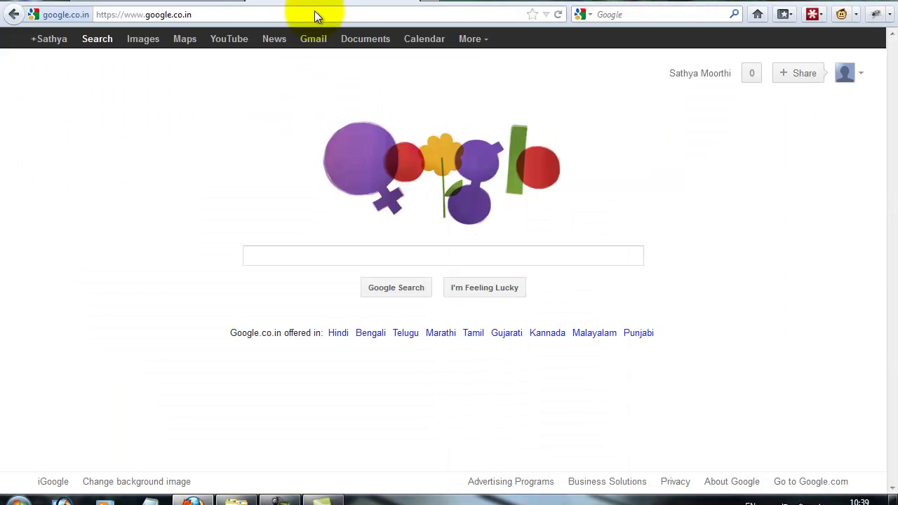
left_click(210, 15)
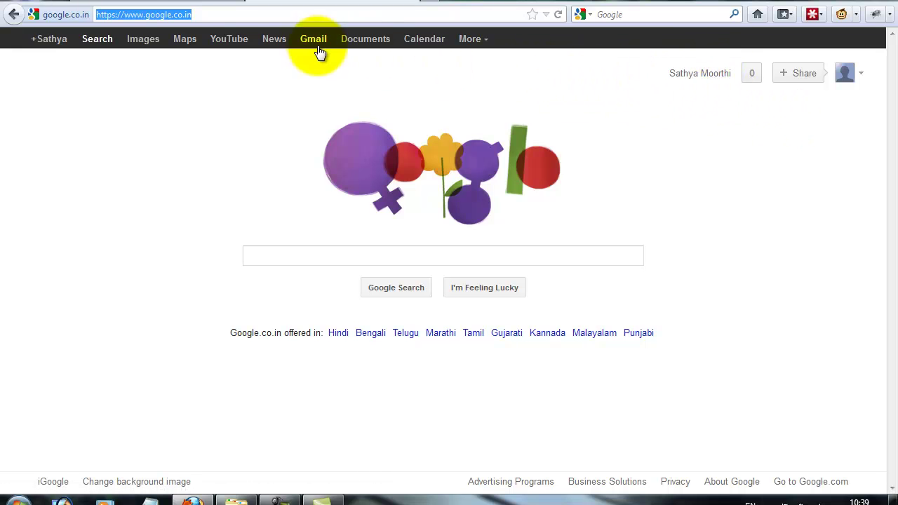
left_click(270, 251)
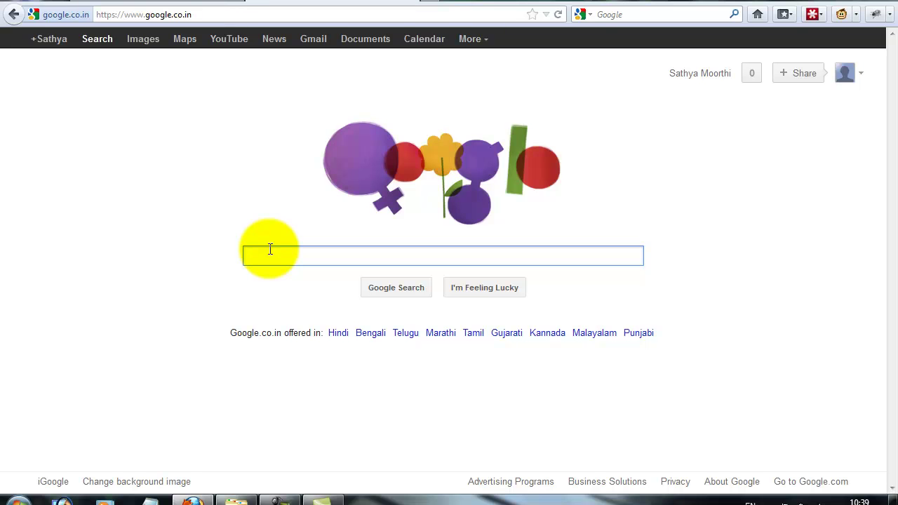
type("feed")
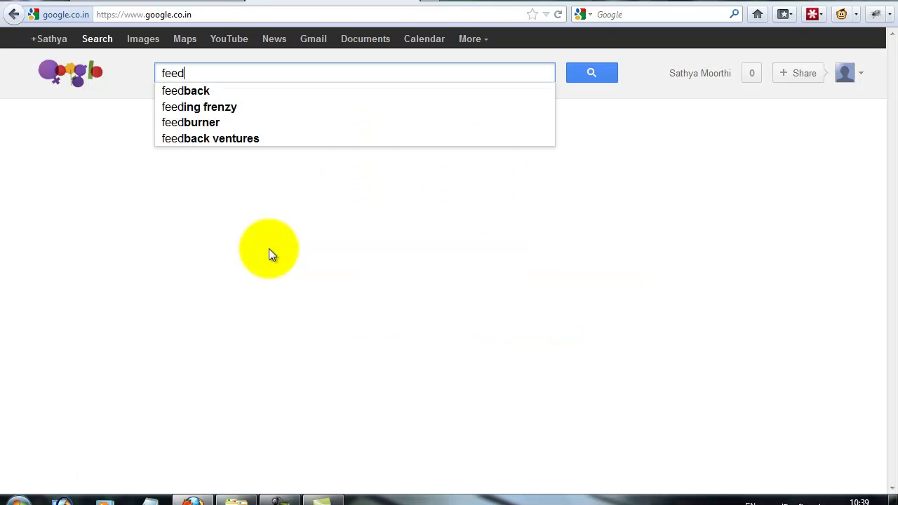
type("burn")
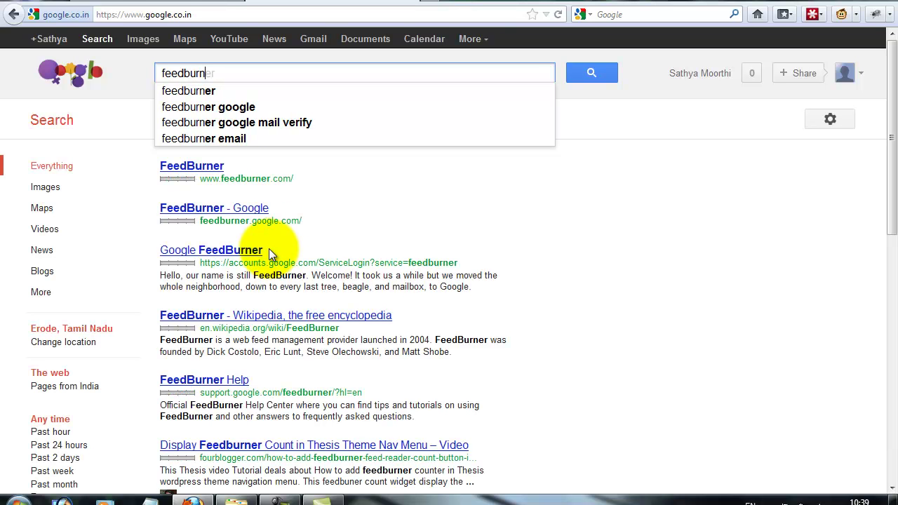
left_click(214, 90)
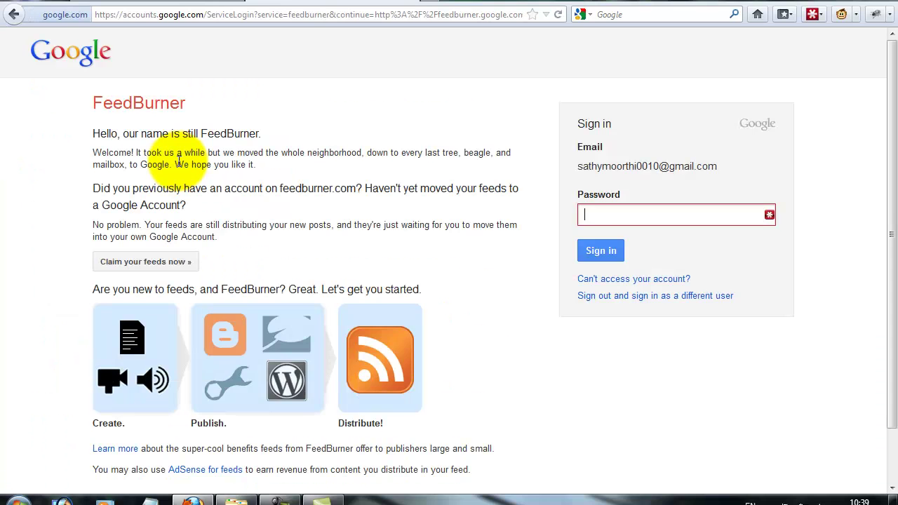
- Enter the account password and sign in to FeedBurner
left_click(648, 213)
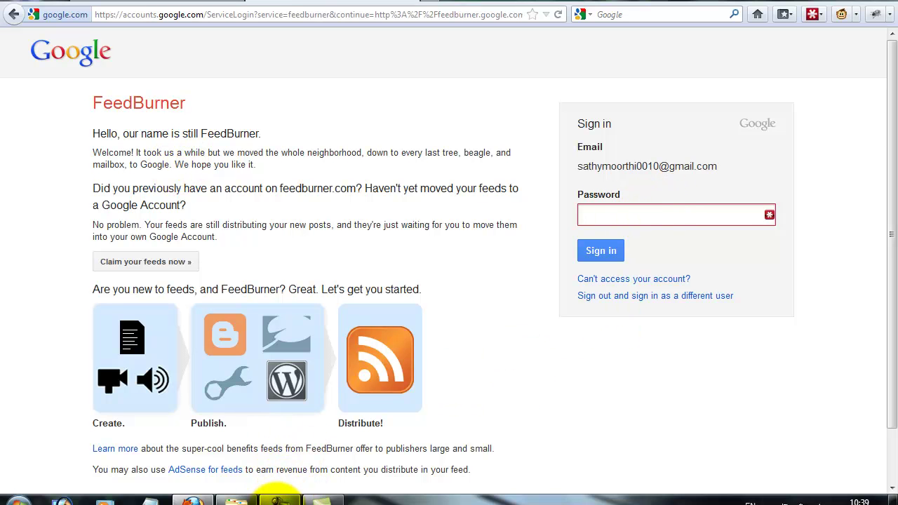
left_click(280, 500)
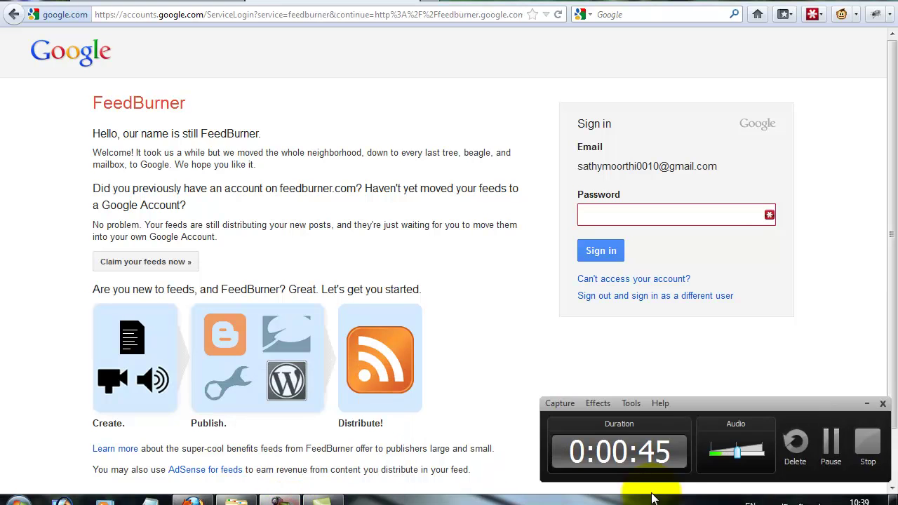
left_click(830, 443)
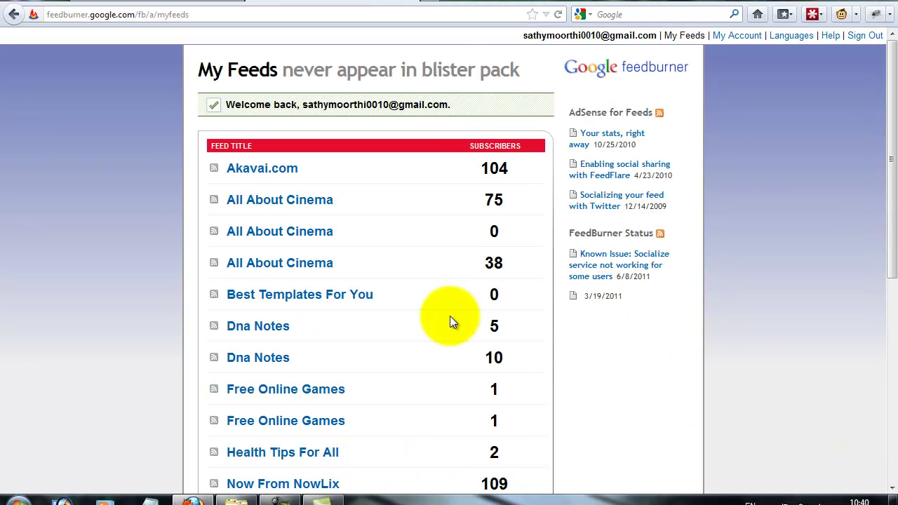
- Review the My Feeds list with Health Tips For All, comparing it against the WordPress dashboard
scroll(449, 315, "down", 5)
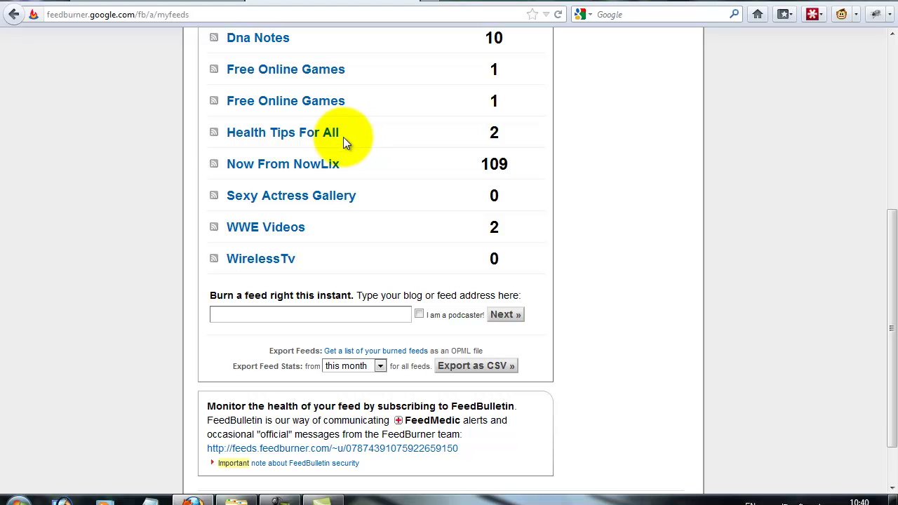
left_click_drag(343, 137, 223, 141)
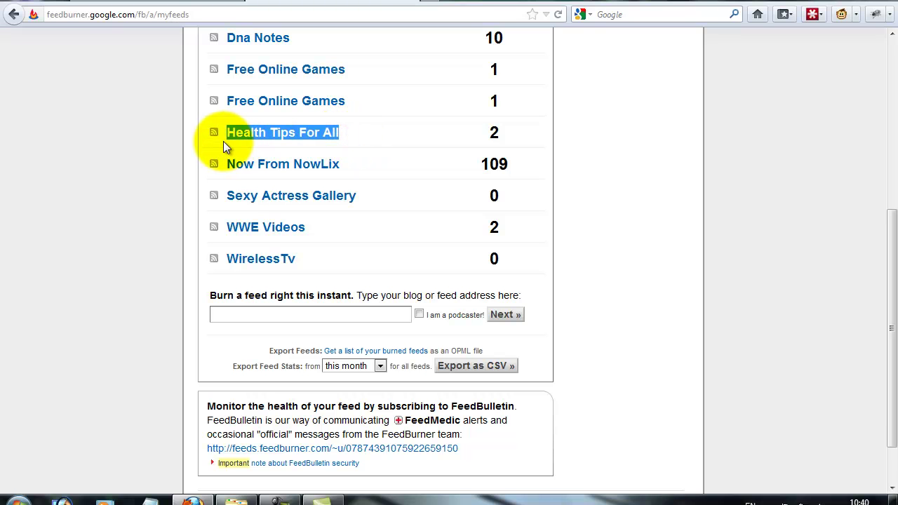
left_click(169, 5)
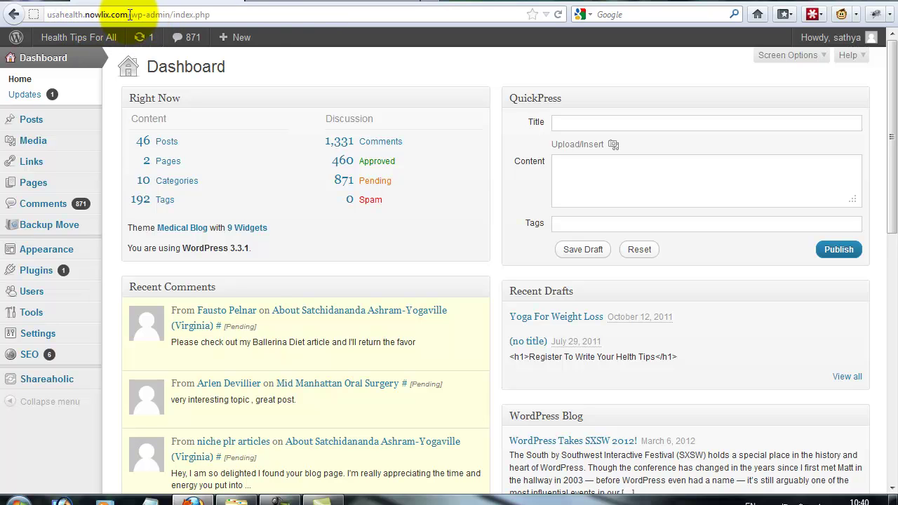
left_click(287, 5)
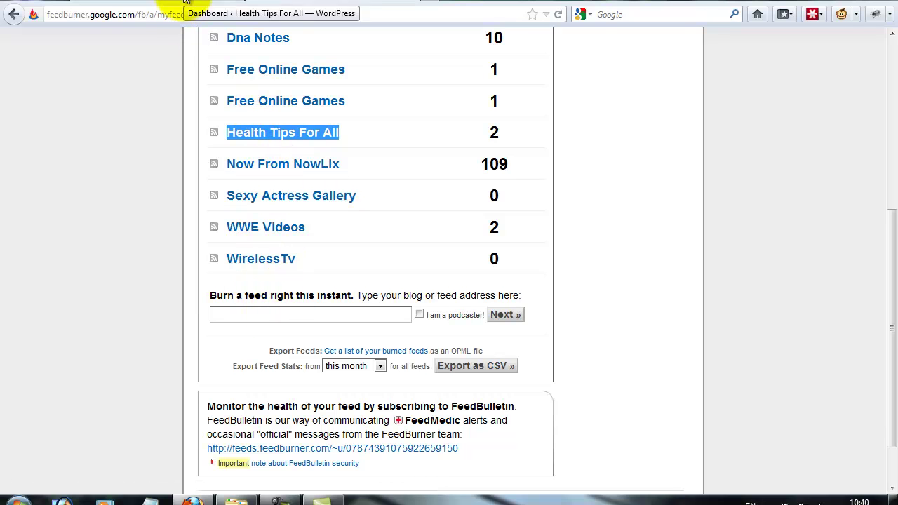
scroll(195, 163, "up", 8)
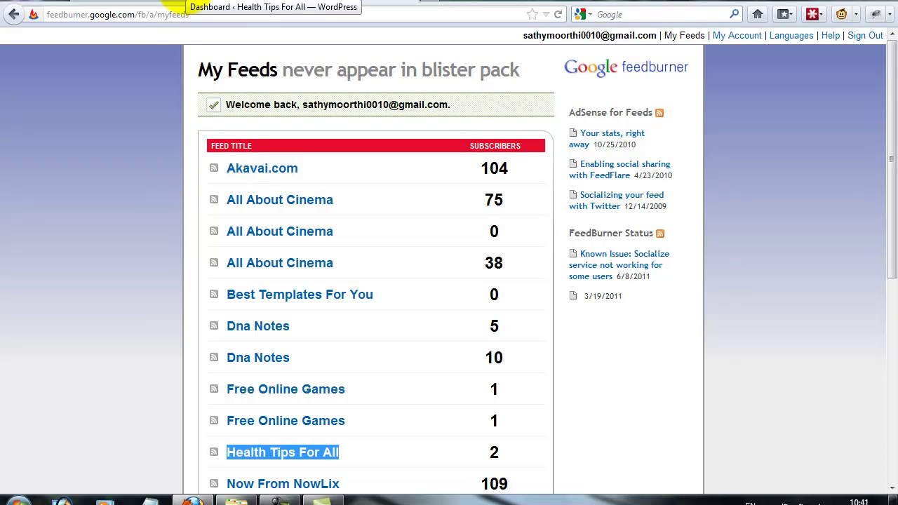
left_click(168, 3)
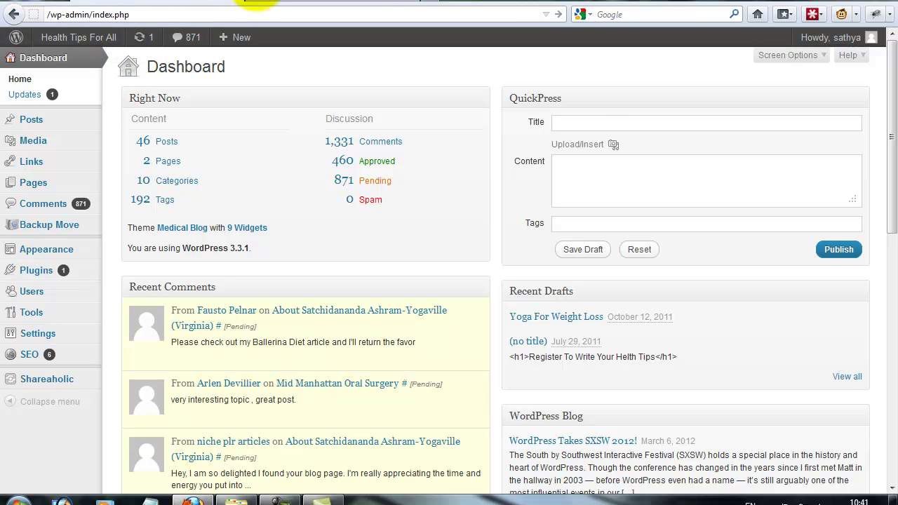
left_click(261, 4)
scroll(267, 211, "down", 5)
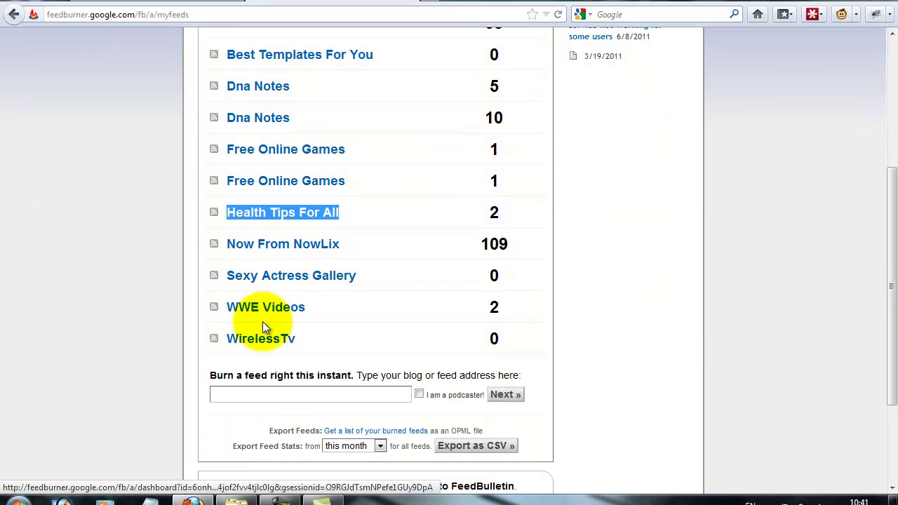
left_click(379, 220)
scroll(295, 333, "down", 2)
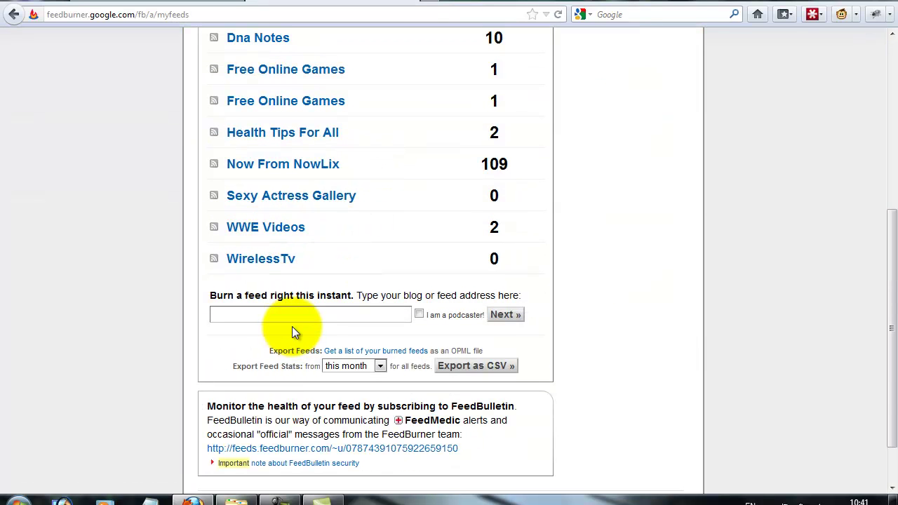
left_click(299, 315)
type("http://usahealth.nowlix.com")
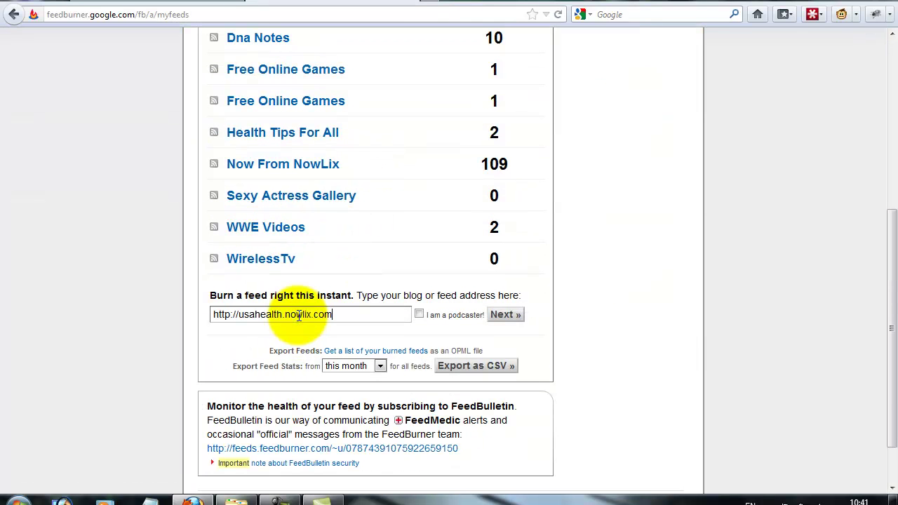
left_click_drag(341, 315, 182, 315)
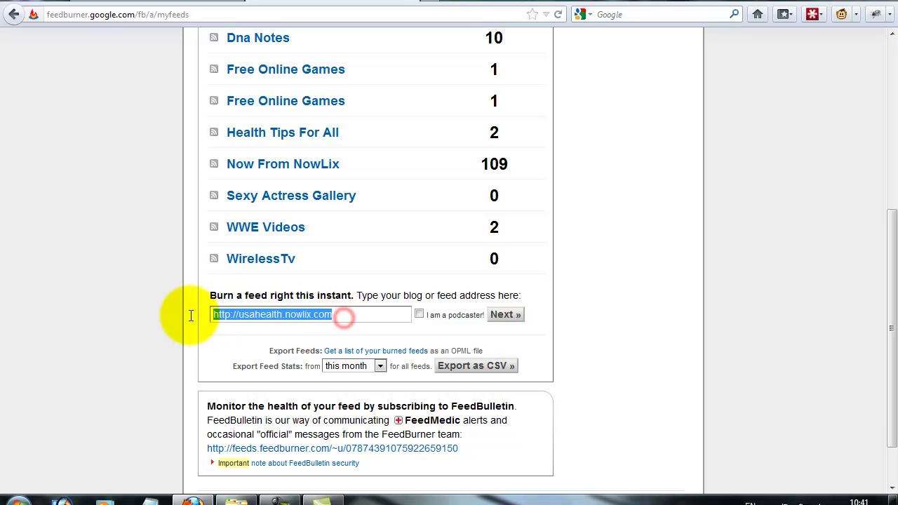
left_click(345, 313)
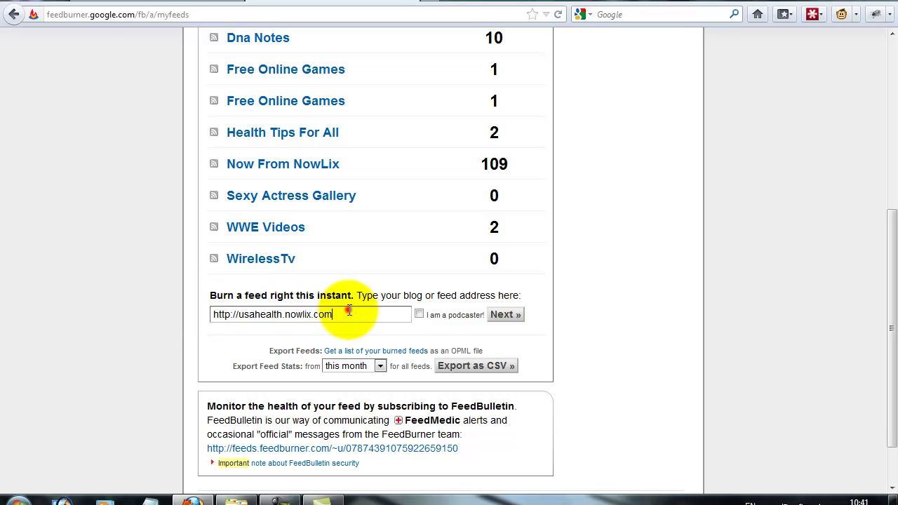
left_click(420, 313)
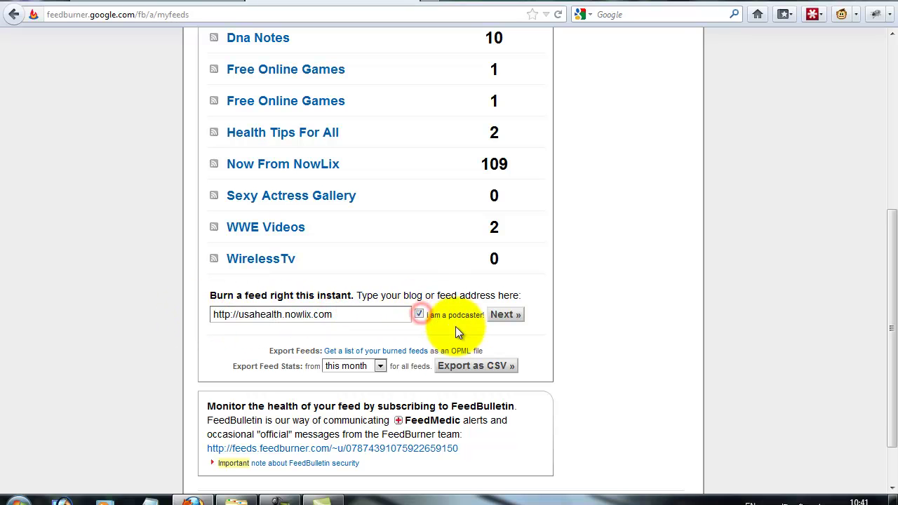
left_click(502, 316)
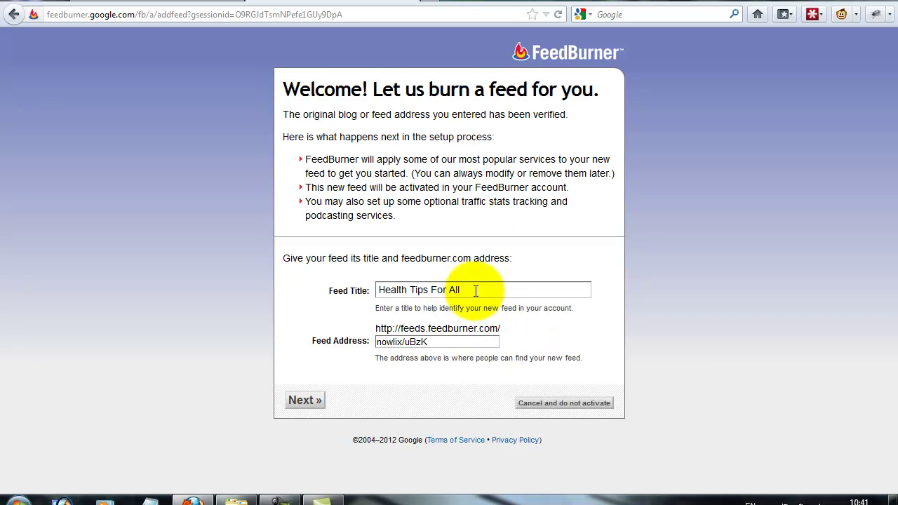
- Keep the feed title 'Health Tips For All' and activate it at nowlix/uBzK
triple_click(477, 289)
left_click(476, 288)
triple_click(477, 288)
double_click(476, 287)
left_click(477, 288)
triple_click(477, 287)
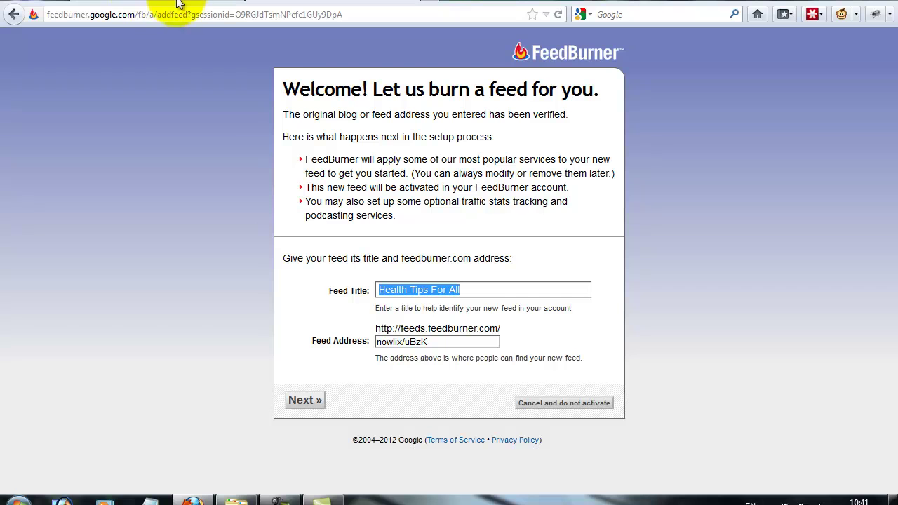
left_click(497, 289)
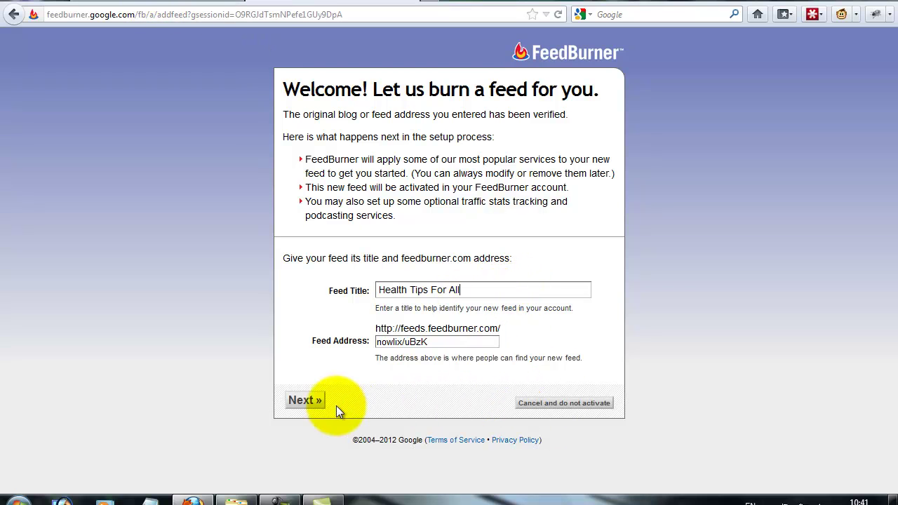
left_click(309, 405)
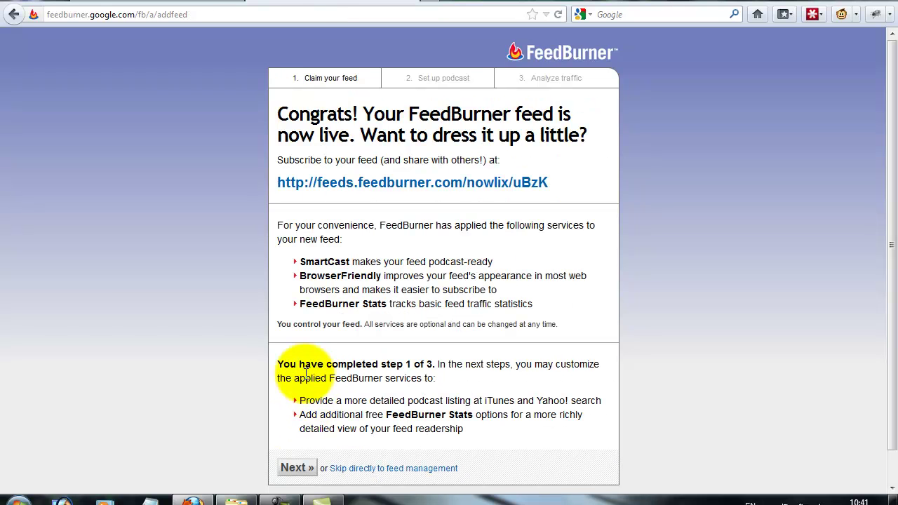
left_click(492, 189)
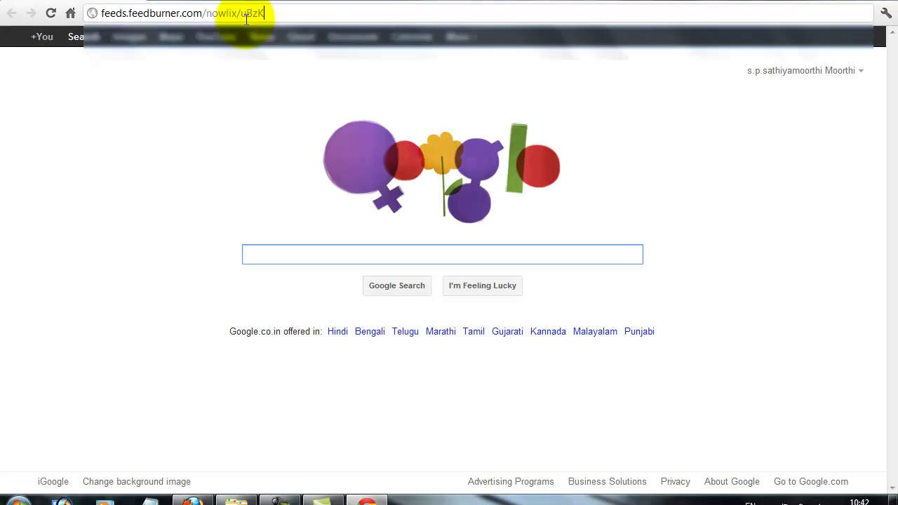
key("Return")
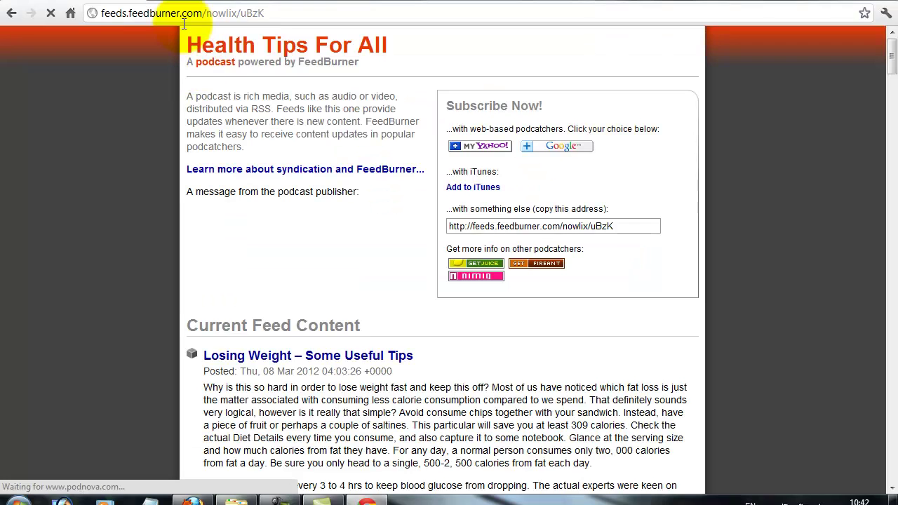
scroll(305, 155, "down", 10)
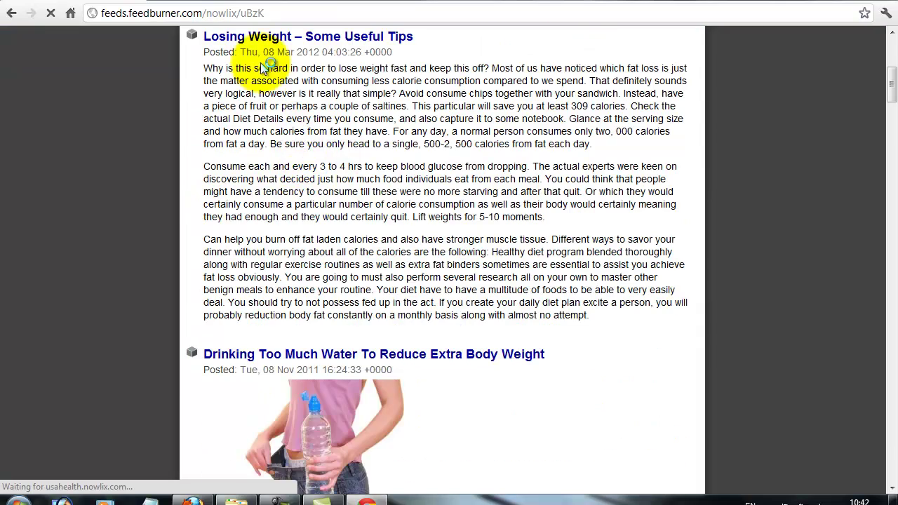
scroll(266, 116, "down", 15)
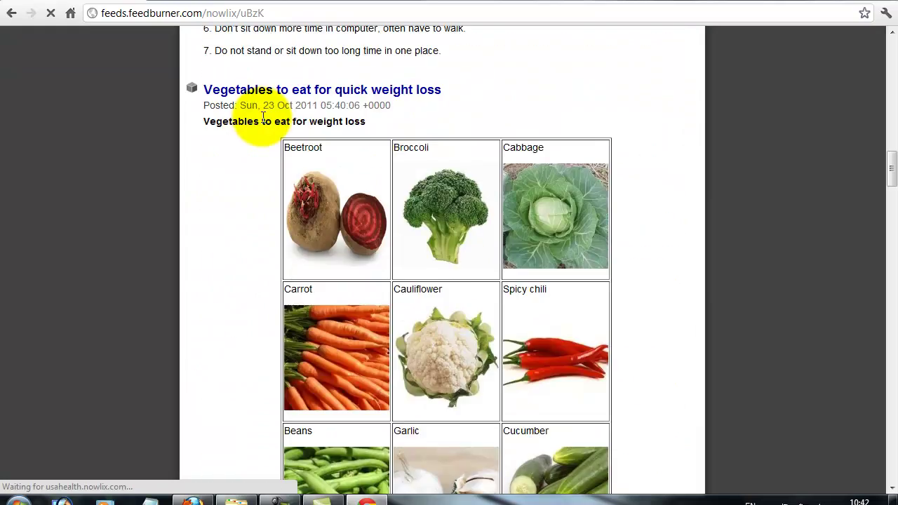
scroll(262, 116, "down", 15)
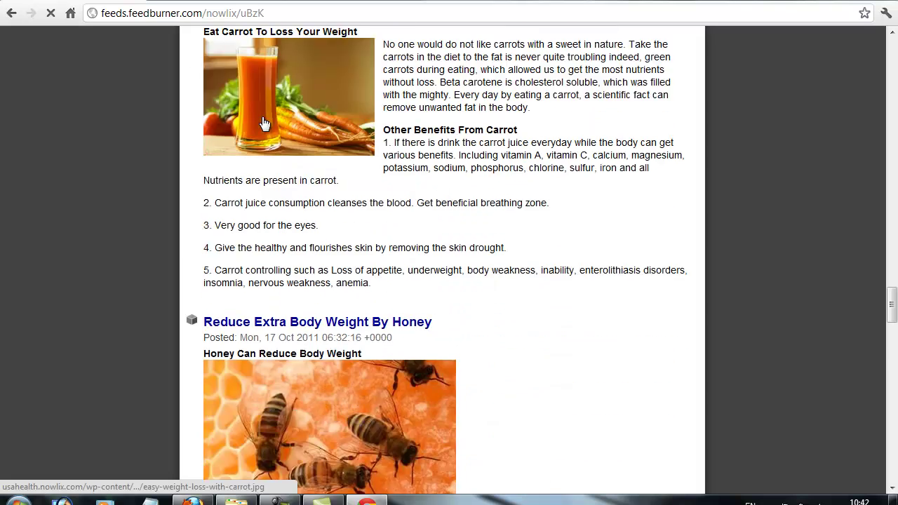
scroll(265, 123, "down", 15)
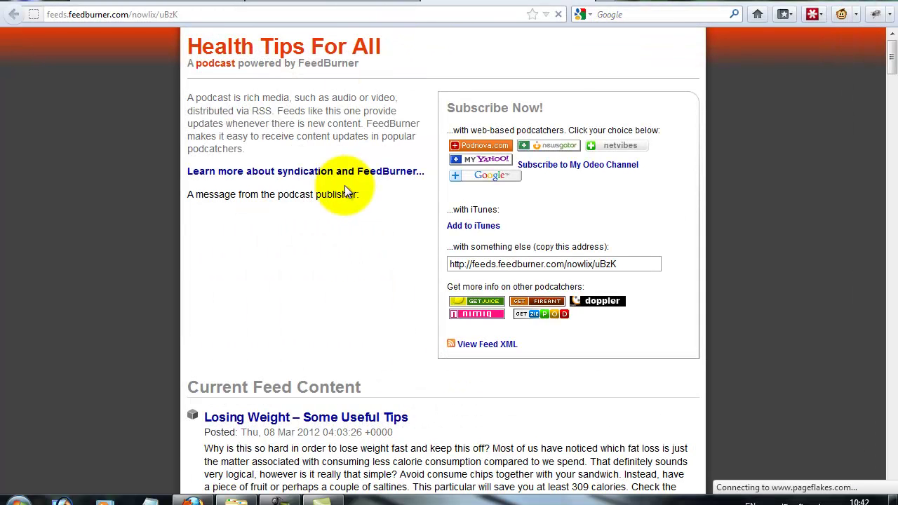
- Continue to podcast setup and submit it with the default iTunes options
left_click(341, 2)
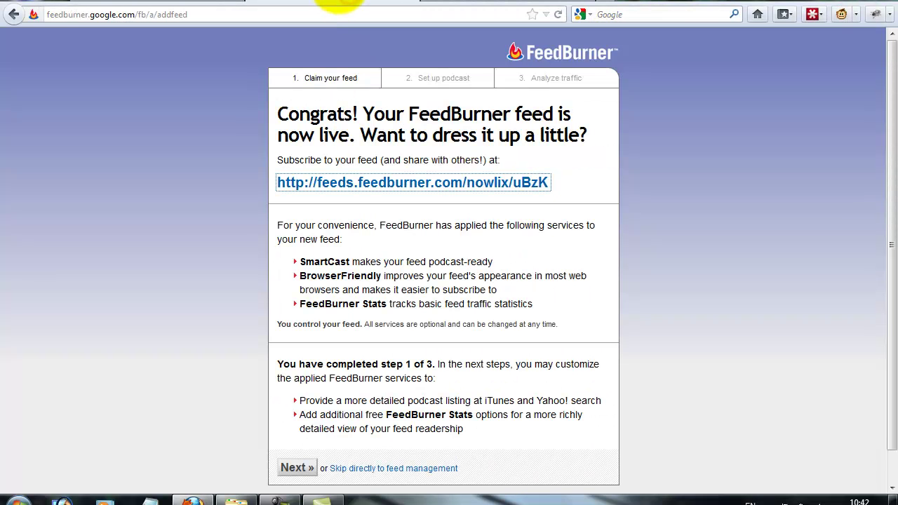
left_click(397, 295)
scroll(389, 296, "down", 1)
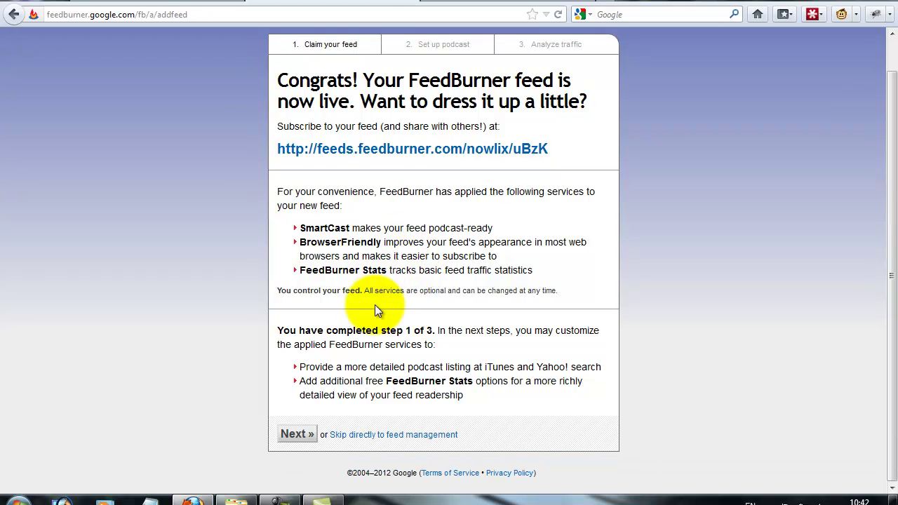
left_click(303, 437)
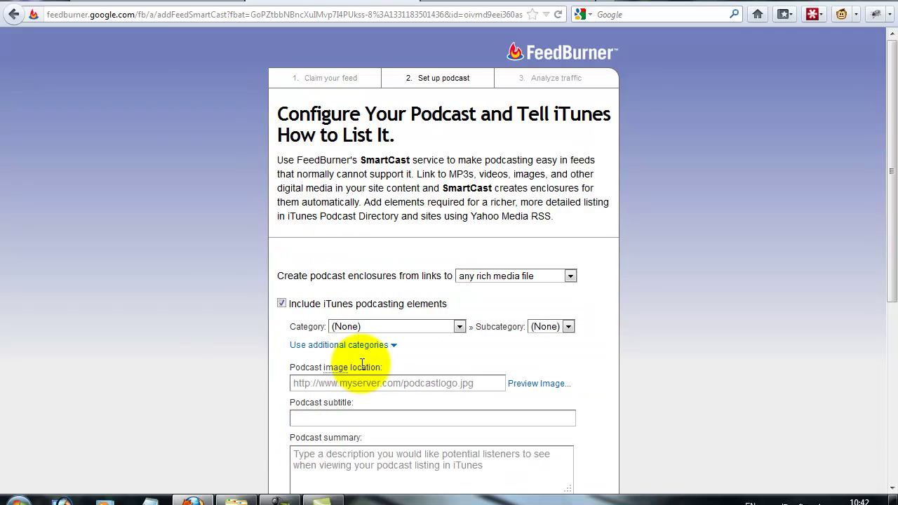
scroll(500, 330, "down", 3)
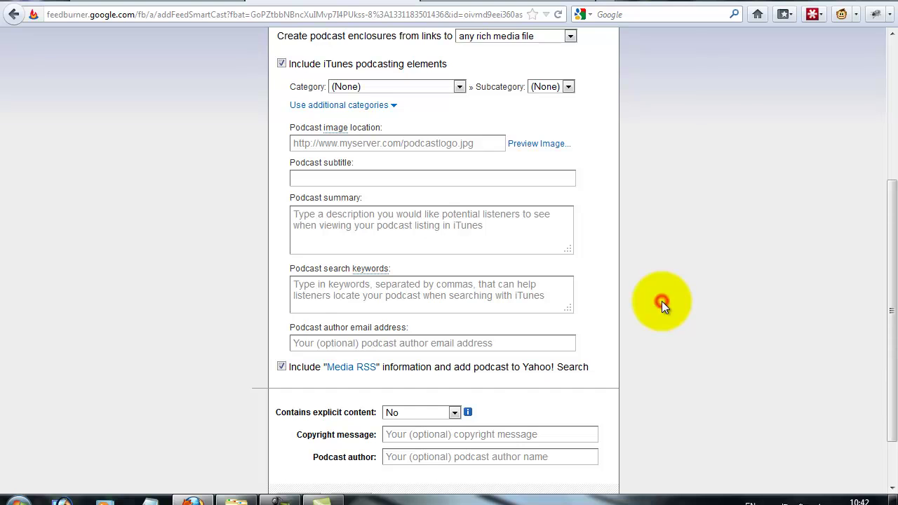
scroll(661, 301, "down", 3)
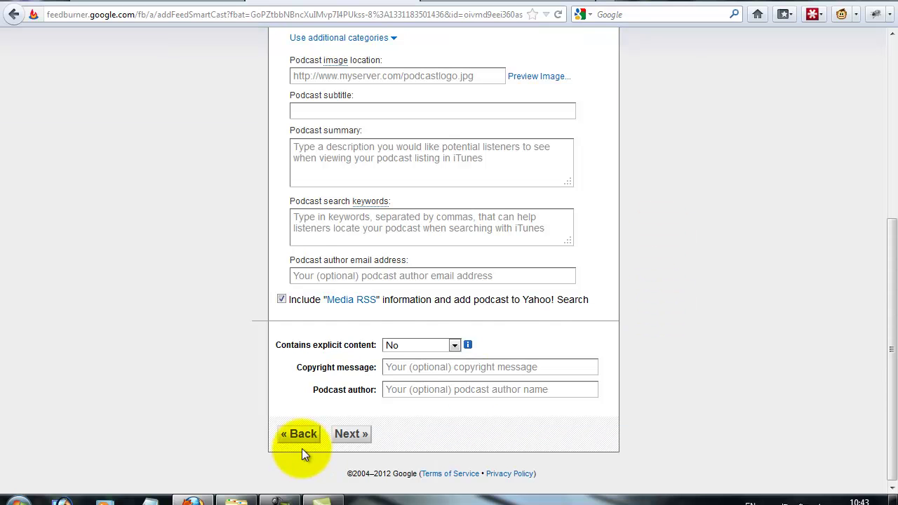
left_click(348, 433)
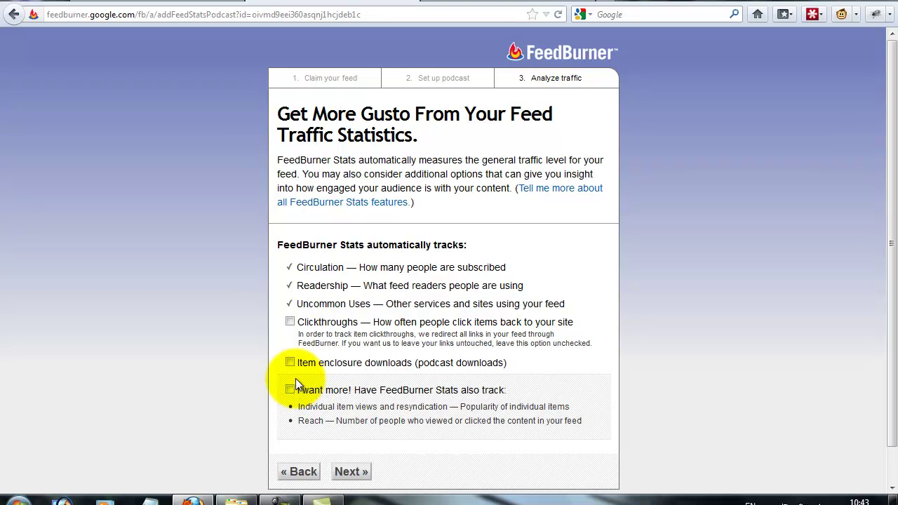
- Accept the default traffic statistics options to finish setting up Health Tips For All
left_click(355, 470)
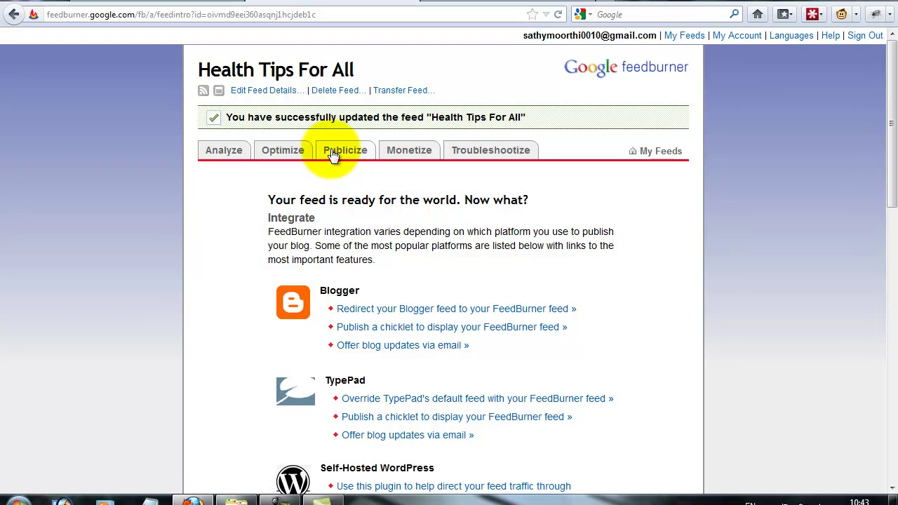
scroll(338, 190, "down", 4)
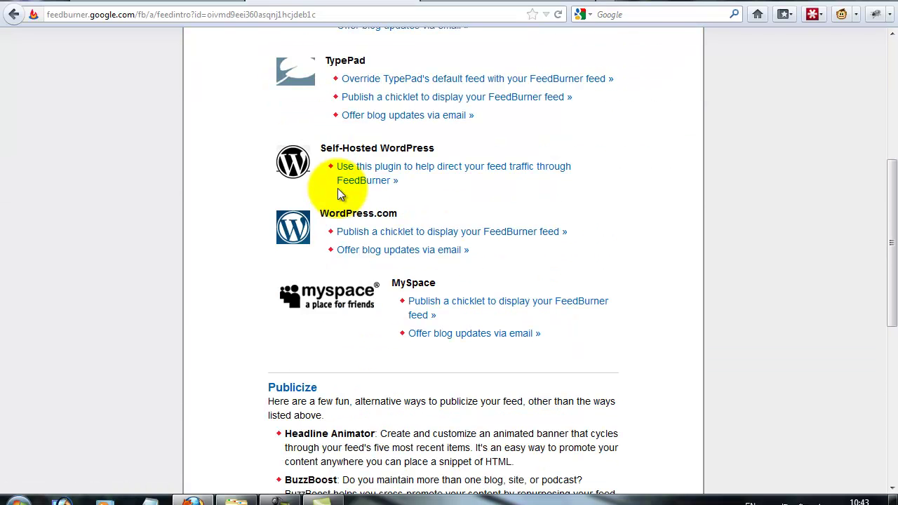
scroll(337, 189, "up", 2)
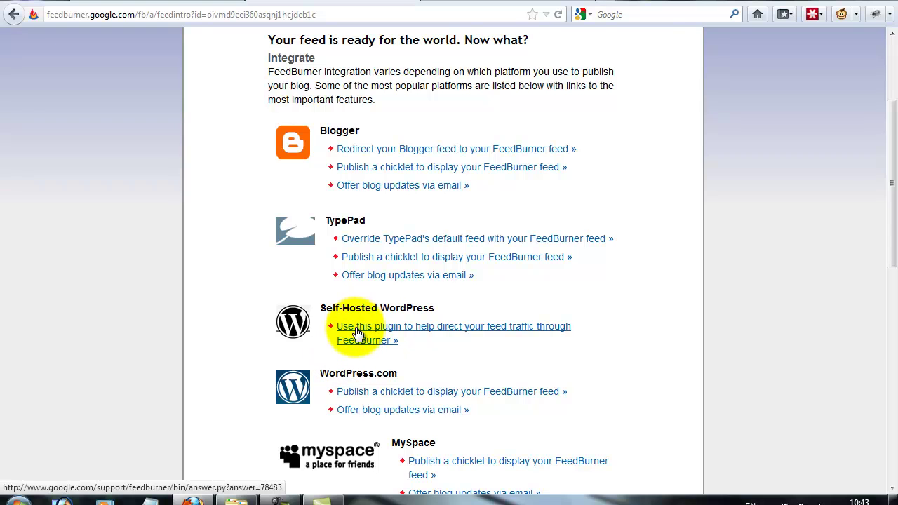
scroll(357, 333, "up", 3)
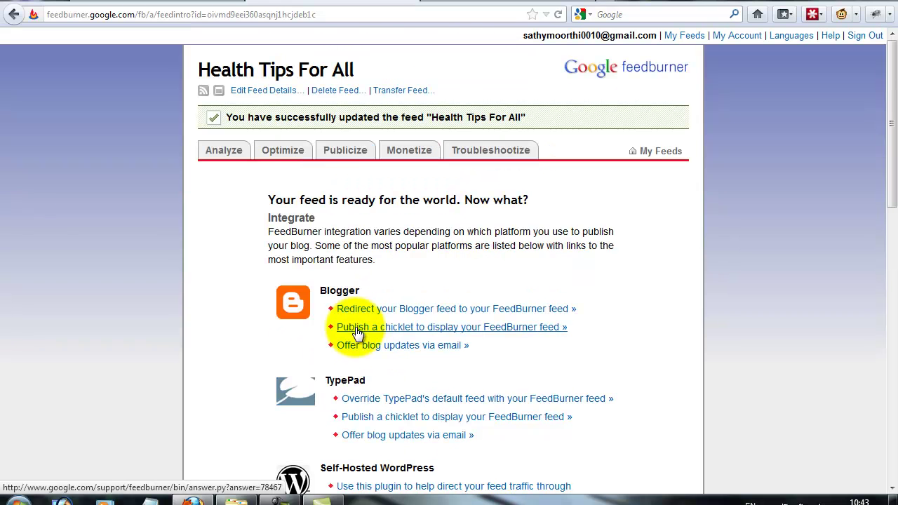
- Activate the Email Subscriptions service under Publicize for the feed
left_click(349, 159)
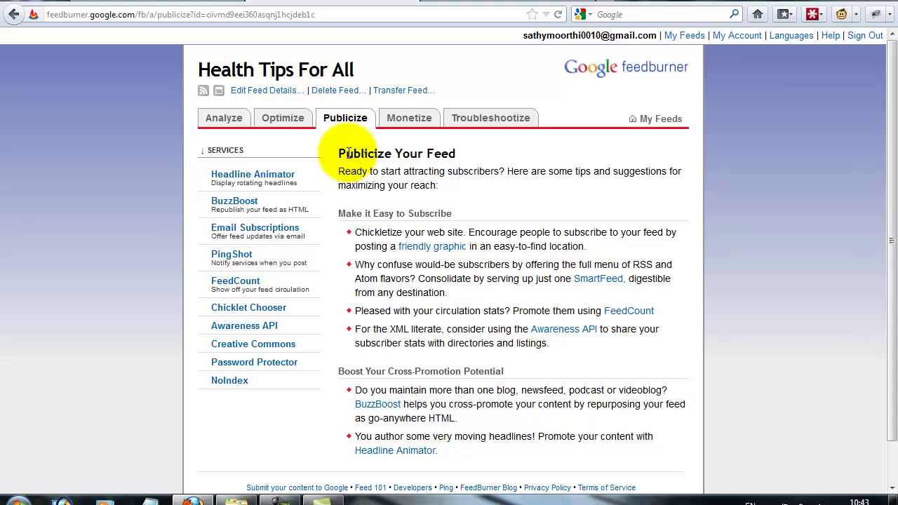
left_click(262, 234)
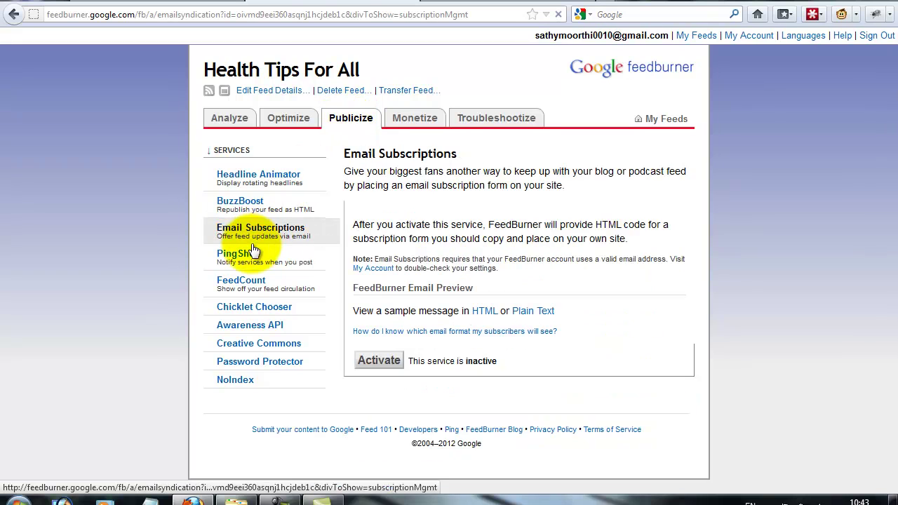
left_click(372, 362)
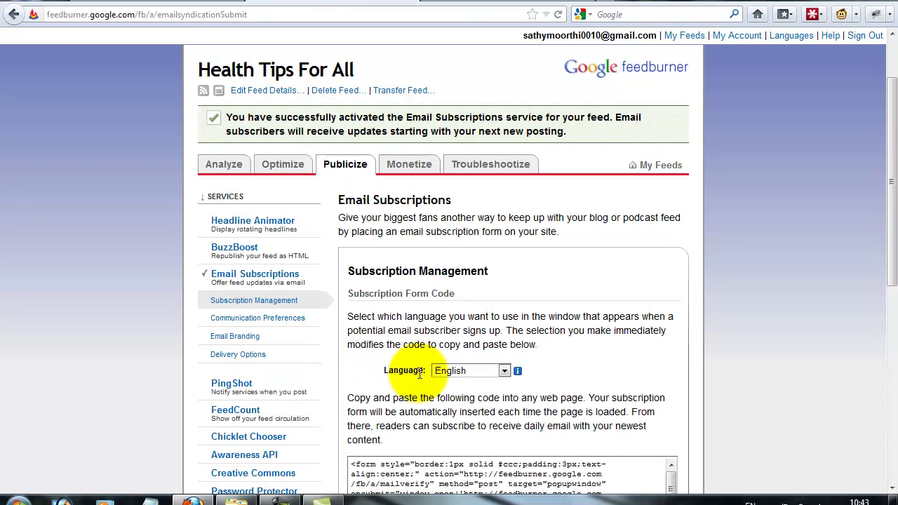
scroll(411, 367, "down", 4)
scroll(474, 355, "down", 1)
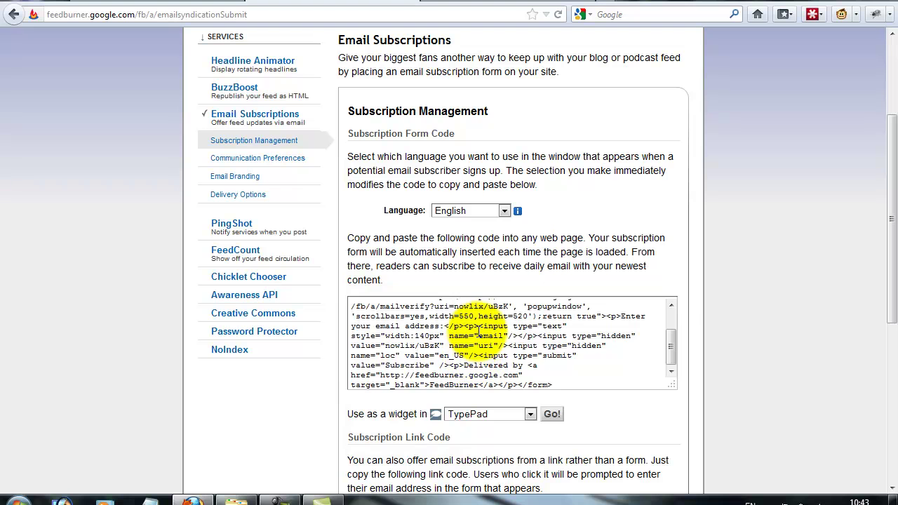
- Try Blogger as the widget platform, then set it back to TypePad
left_click(530, 415)
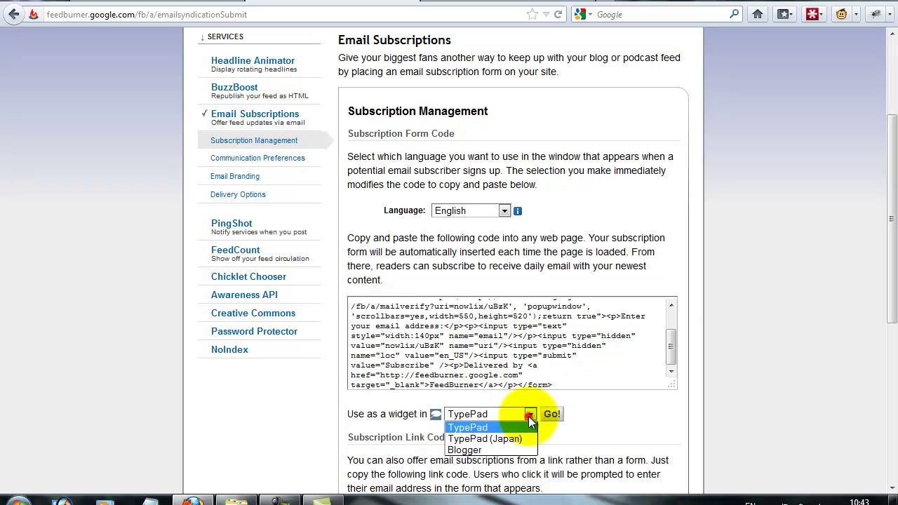
left_click(475, 450)
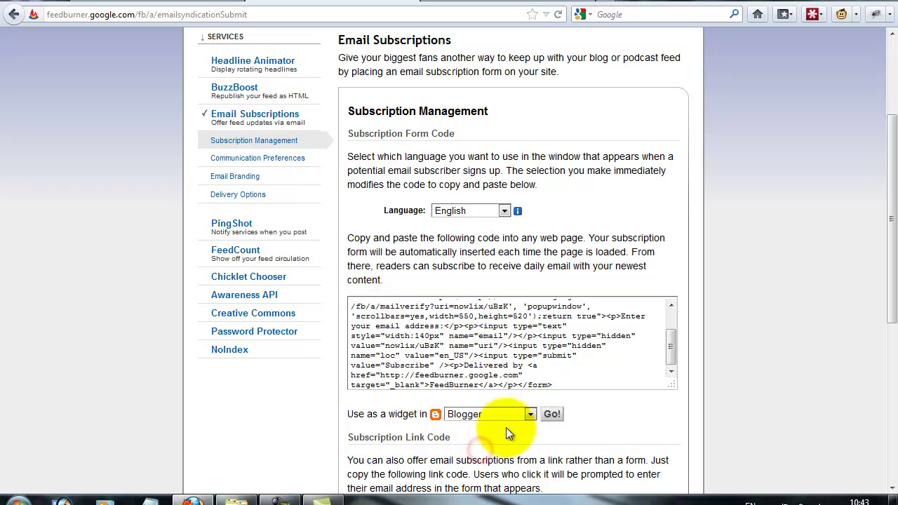
left_click(524, 416)
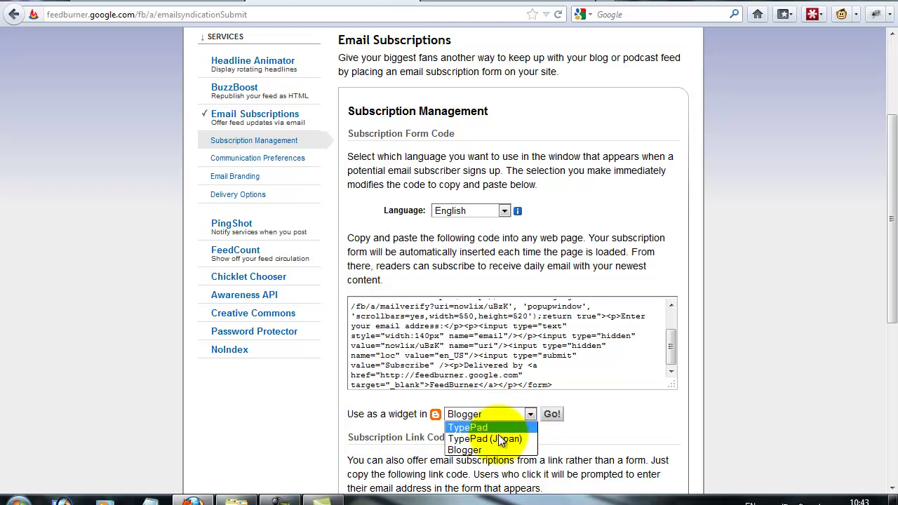
left_click(480, 427)
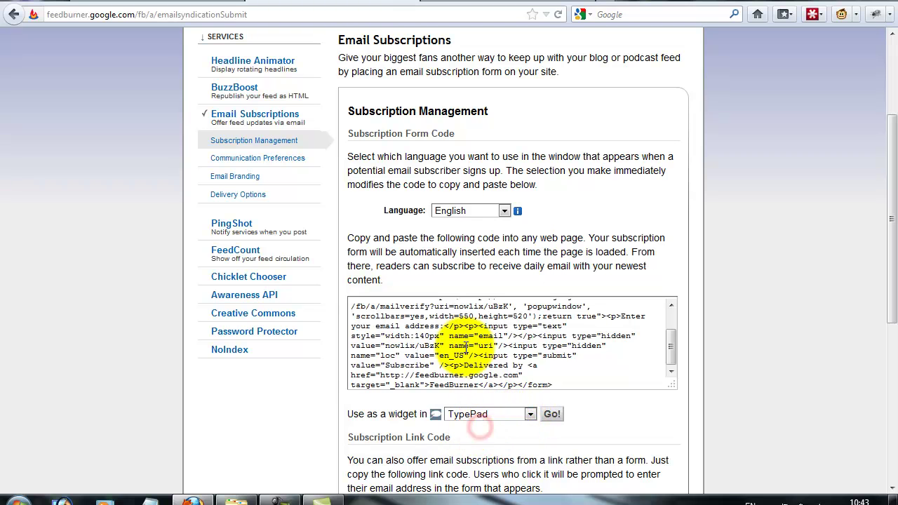
scroll(463, 336, "up", 2)
scroll(463, 337, "down", 2)
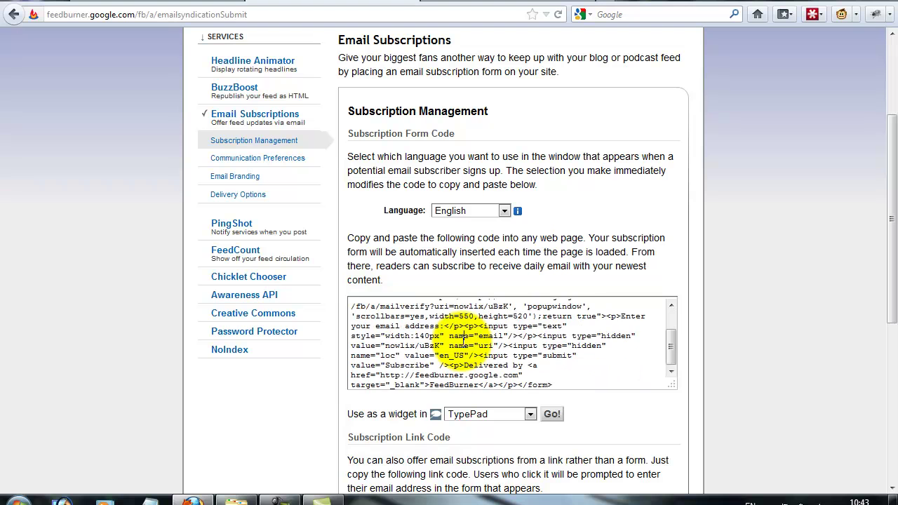
scroll(463, 337, "up", 2)
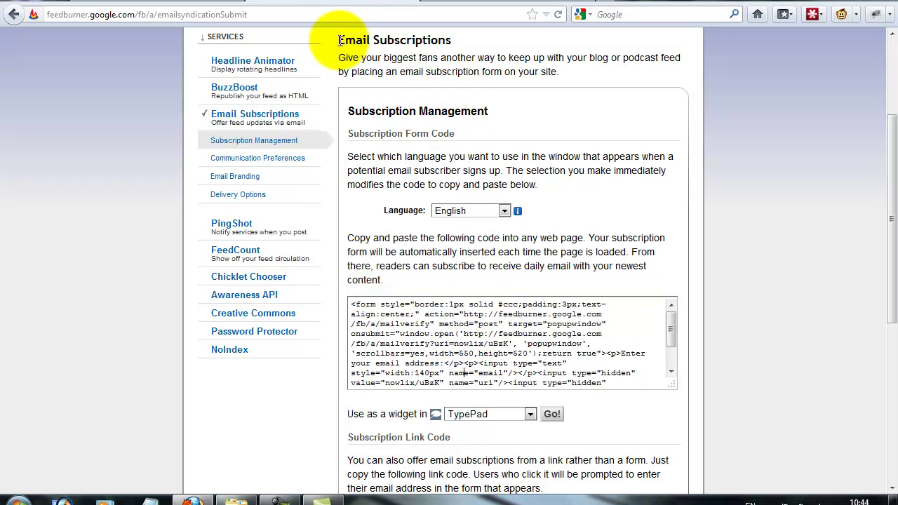
scroll(324, 70, "up", 4)
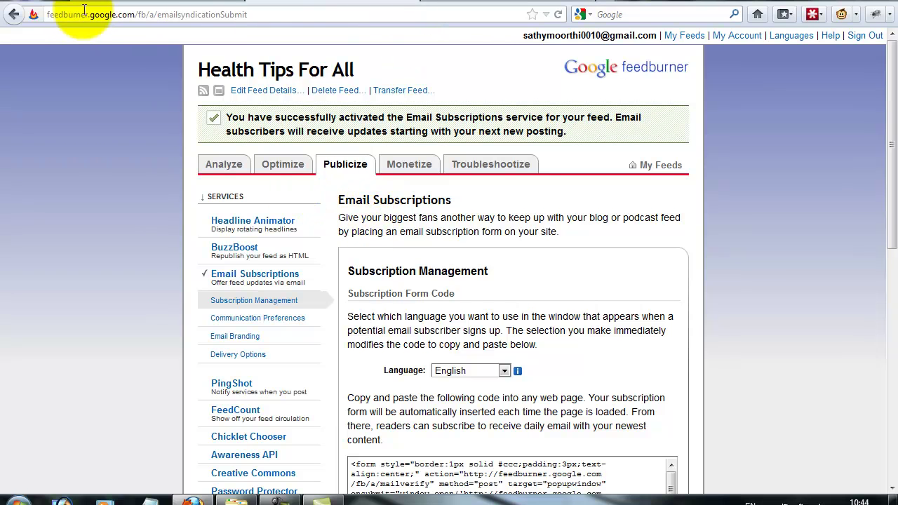
left_click_drag(75, 15, 39, 31)
key("ctrl+c")
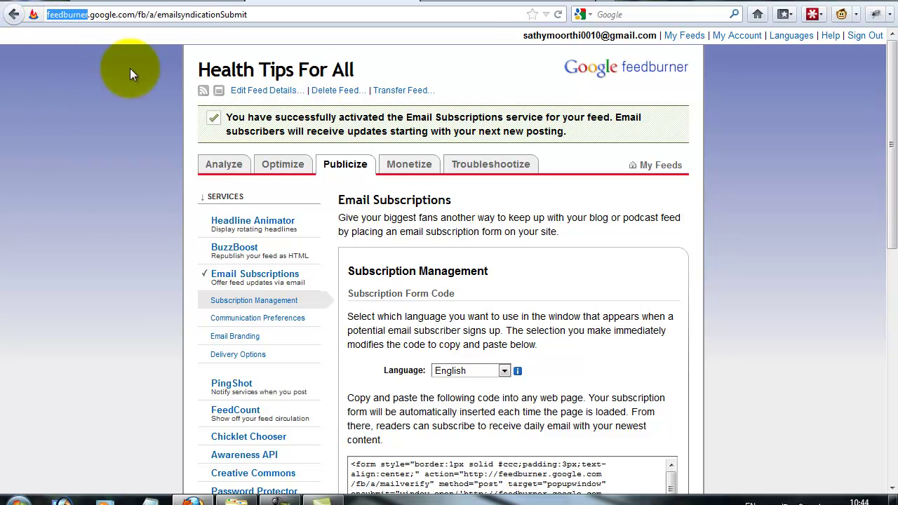
left_click(158, 3)
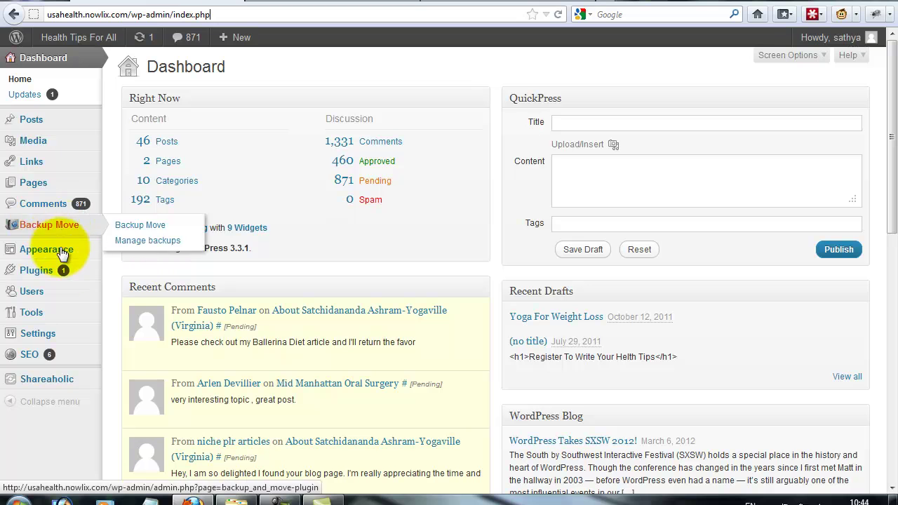
mouse_move(70, 272)
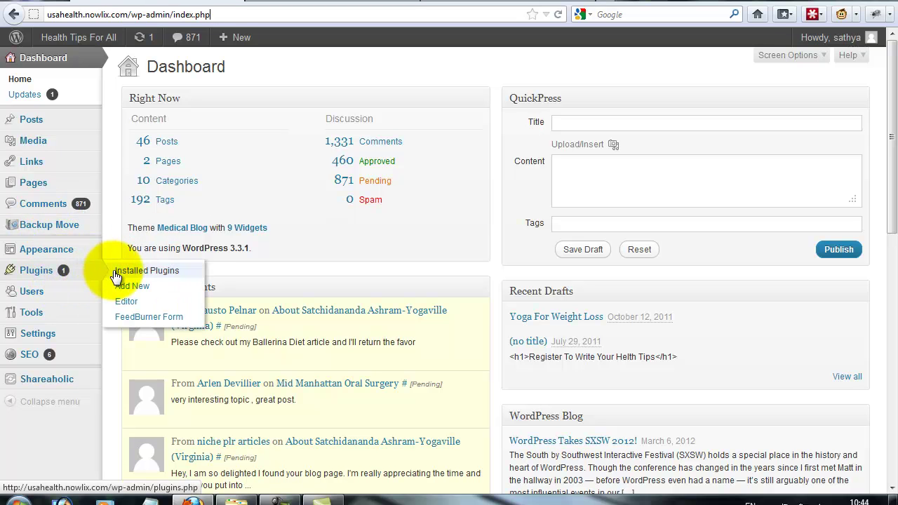
left_click(135, 289)
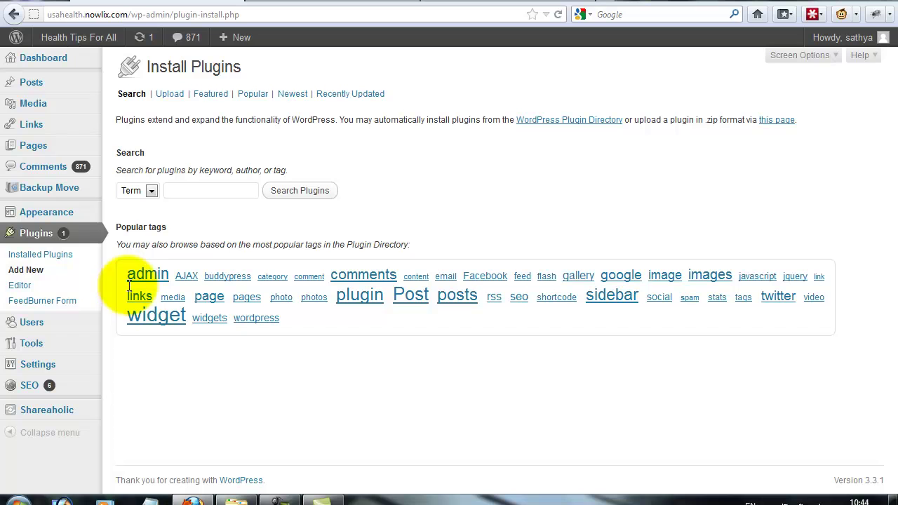
left_click(188, 190)
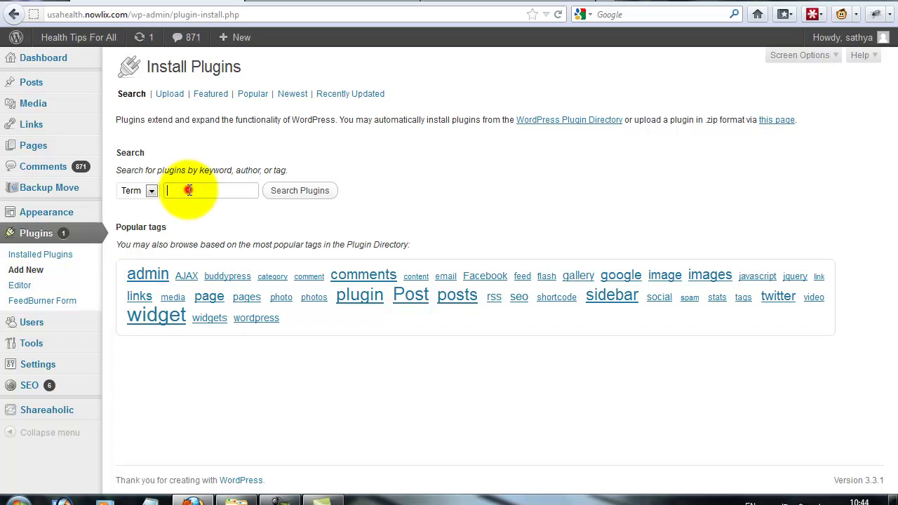
key("ctrl+v")
left_click_drag(186, 190, 98, 195)
key("BackSpace")
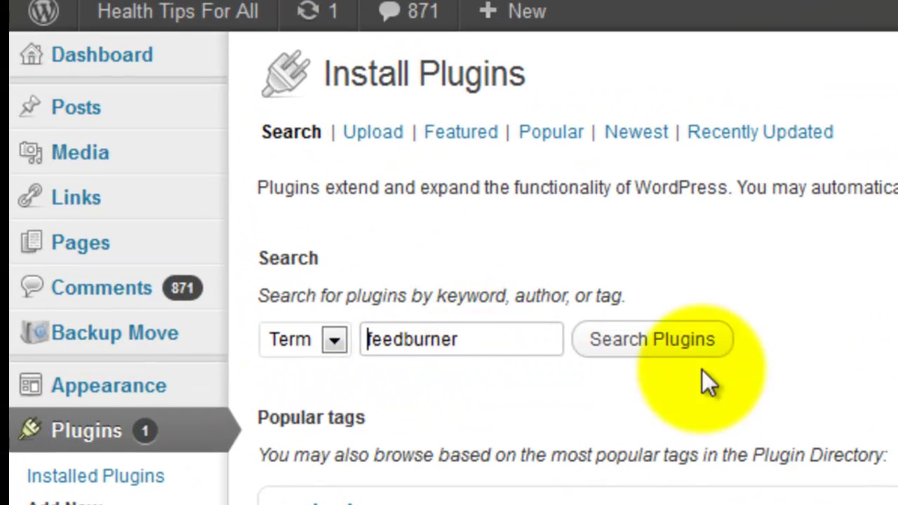
left_click(658, 345)
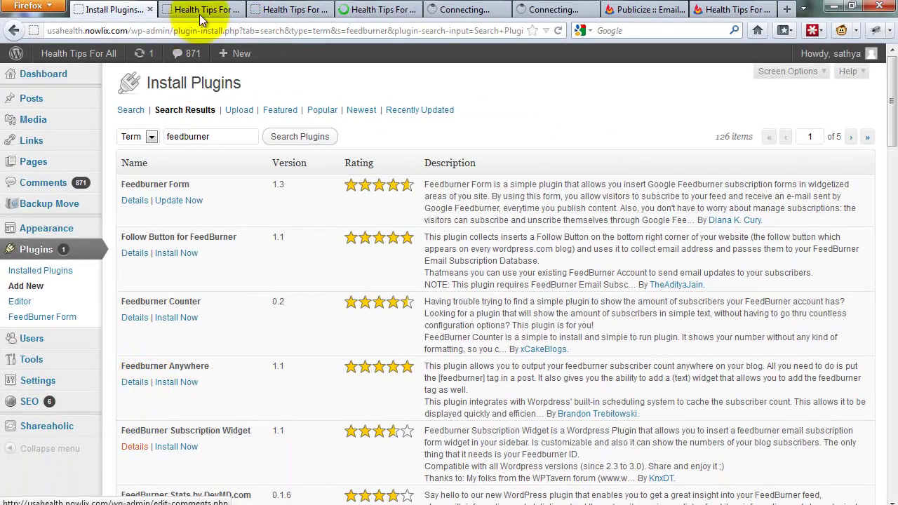
- Look through the Feedburner Form plugin's screenshots, then view the Follow Button for FeedBurner details
left_click(197, 10)
left_click(138, 55)
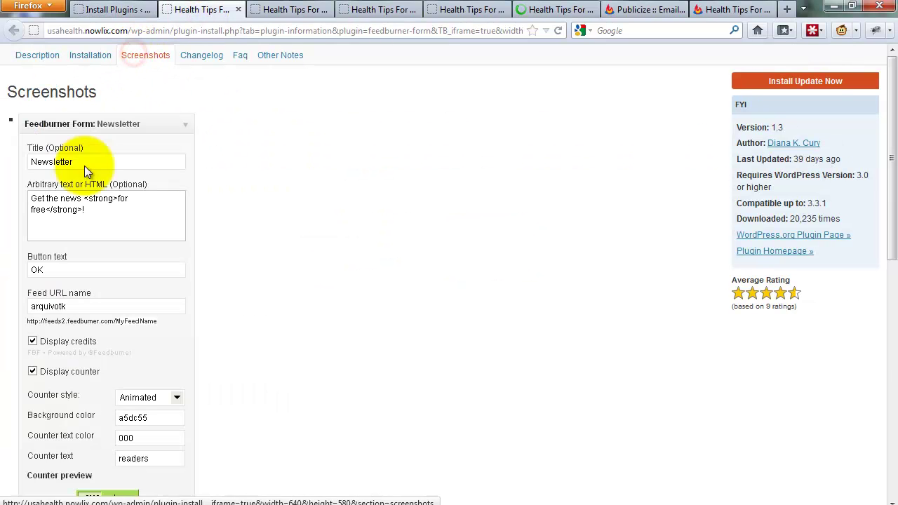
scroll(84, 225, "down", 5)
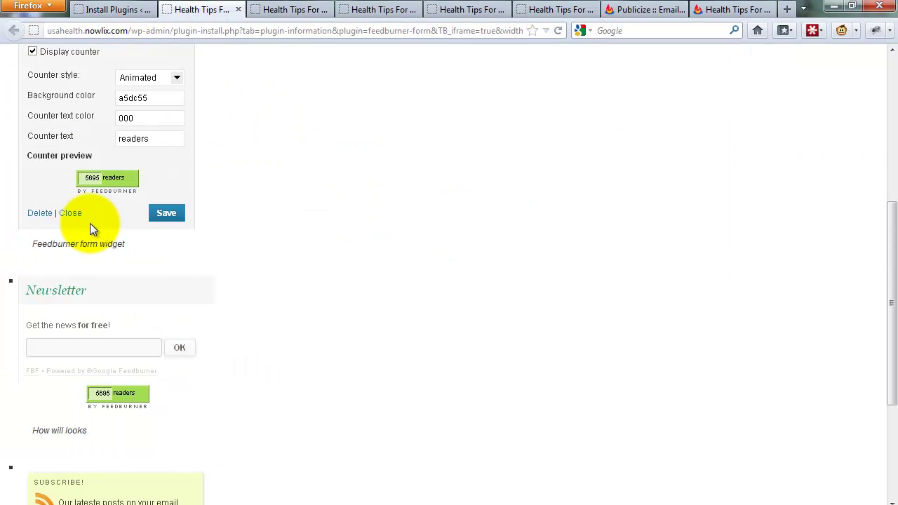
scroll(89, 223, "down", 3)
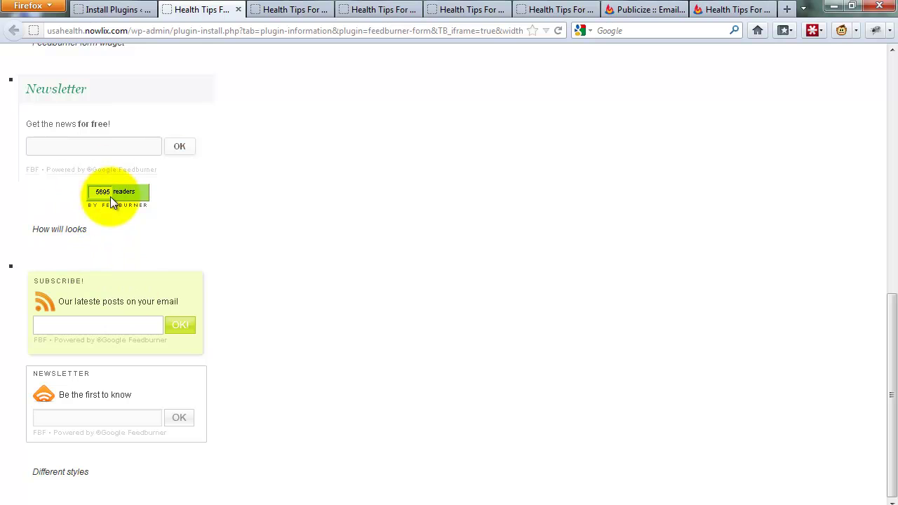
left_click(93, 147)
scroll(109, 172, "up", 7)
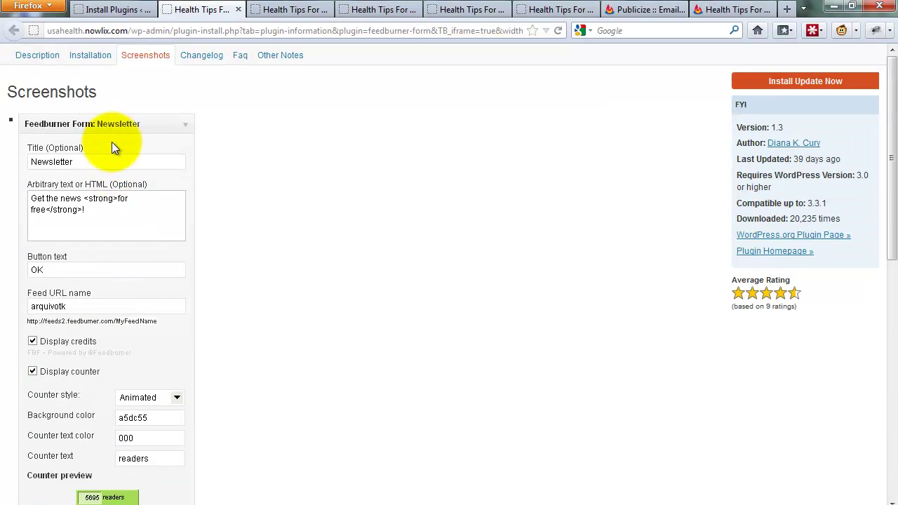
scroll(183, 140, "down", 5)
scroll(160, 211, "up", 5)
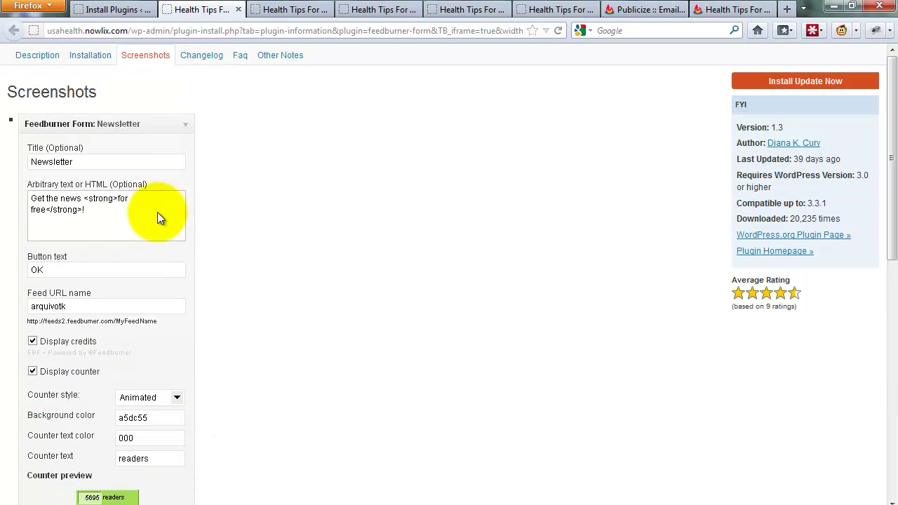
scroll(110, 192, "down", 5)
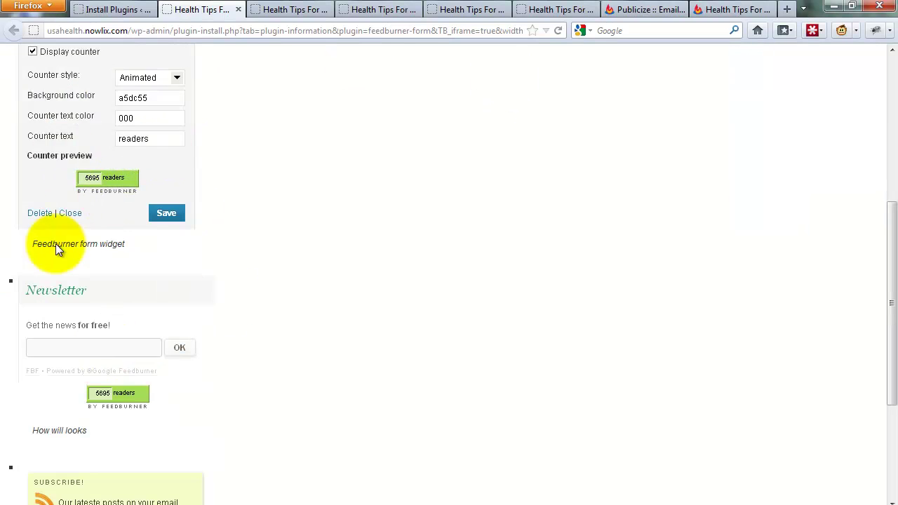
scroll(70, 323, "down", 3)
- Review the screenshots of the FeedBurner follow-button plugin
scroll(98, 399, "up", 6)
left_click(286, 10)
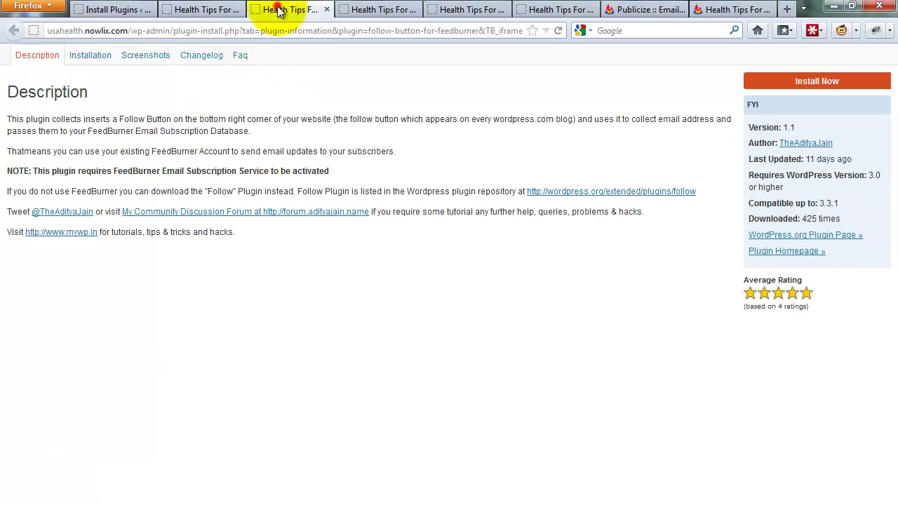
left_click(151, 58)
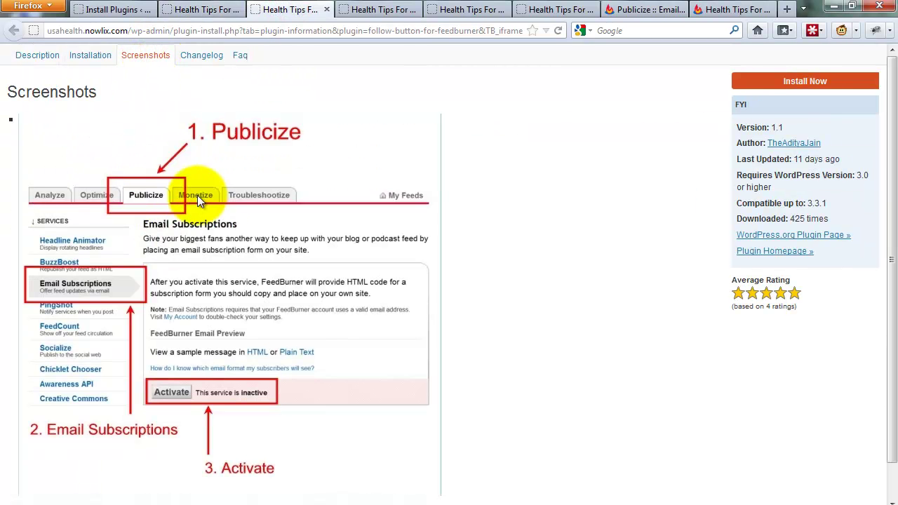
scroll(157, 383, "down", 2)
scroll(161, 375, "up", 2)
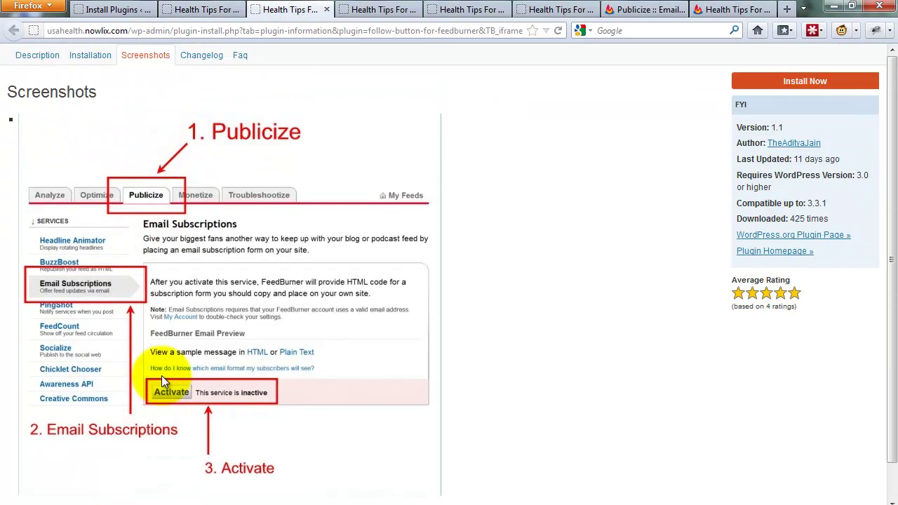
- Check the Feedburner Counter and Feedburner Anywhere screenshots and dismiss the colour-scheme warning
left_click(346, 13)
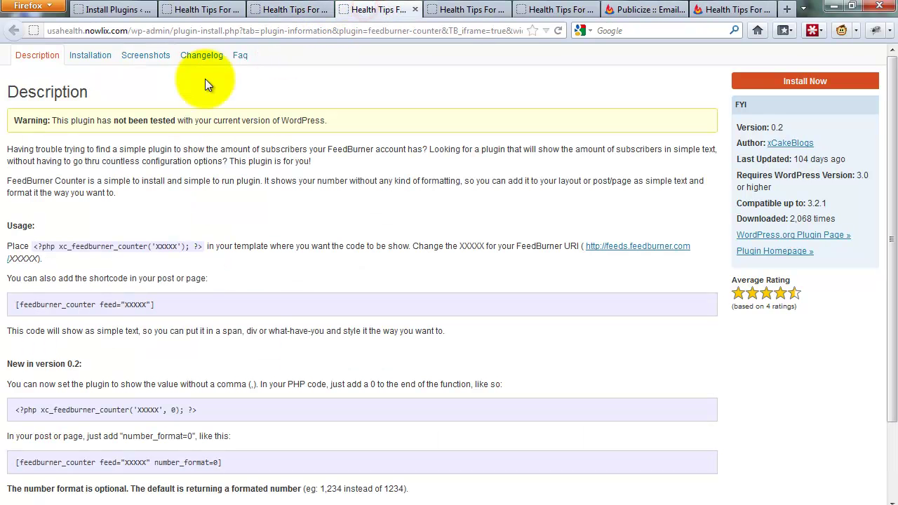
left_click(137, 59)
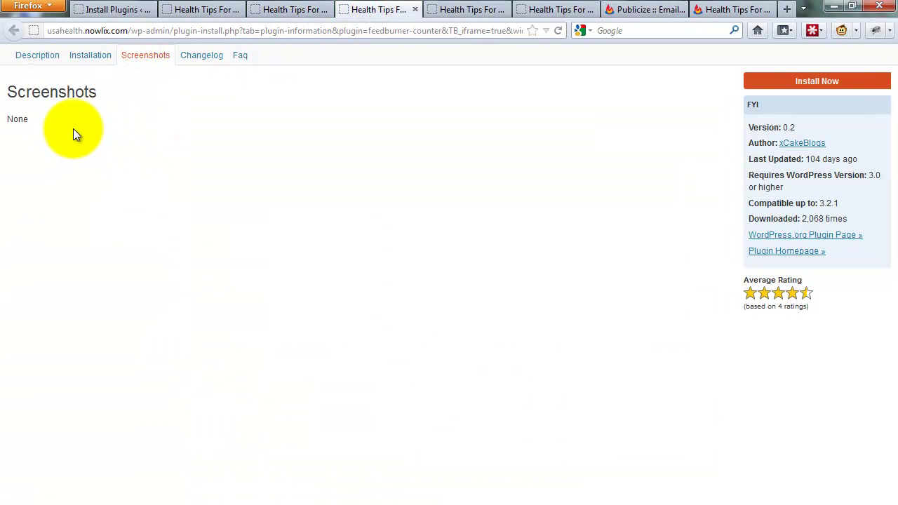
left_click(455, 10)
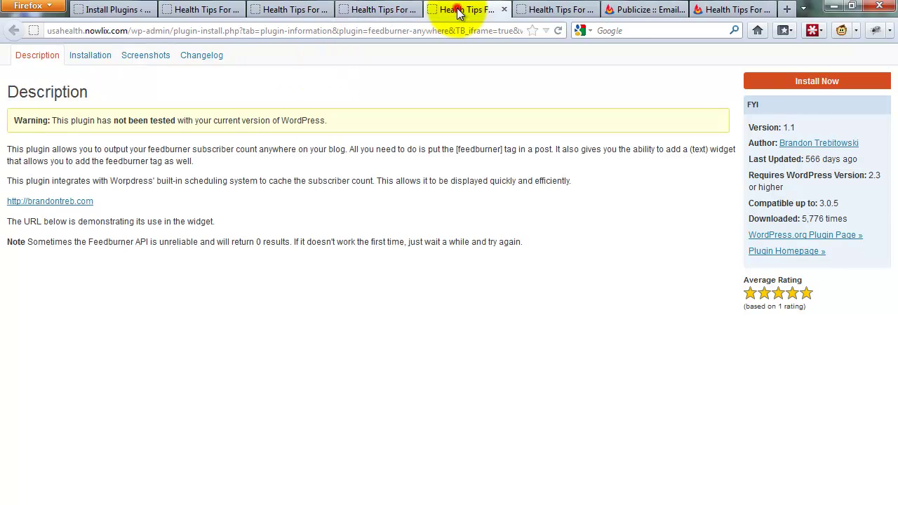
left_click(143, 59)
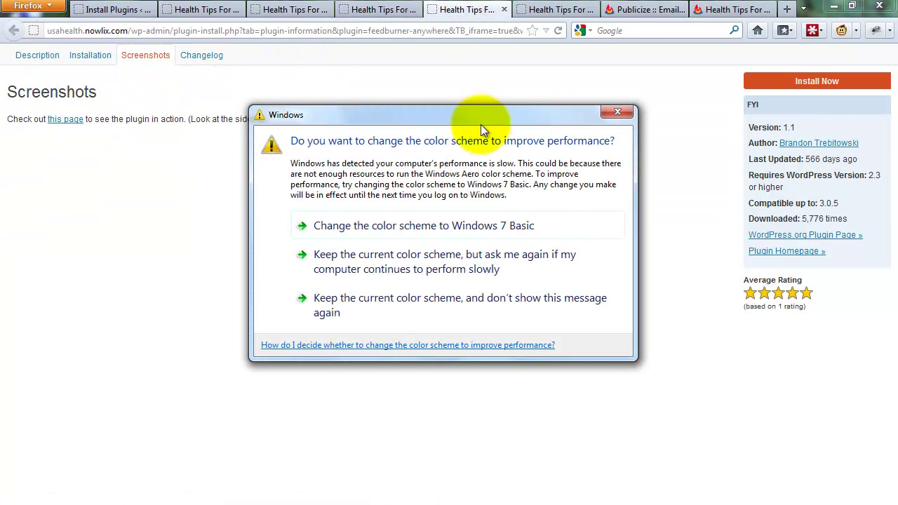
left_click(612, 113)
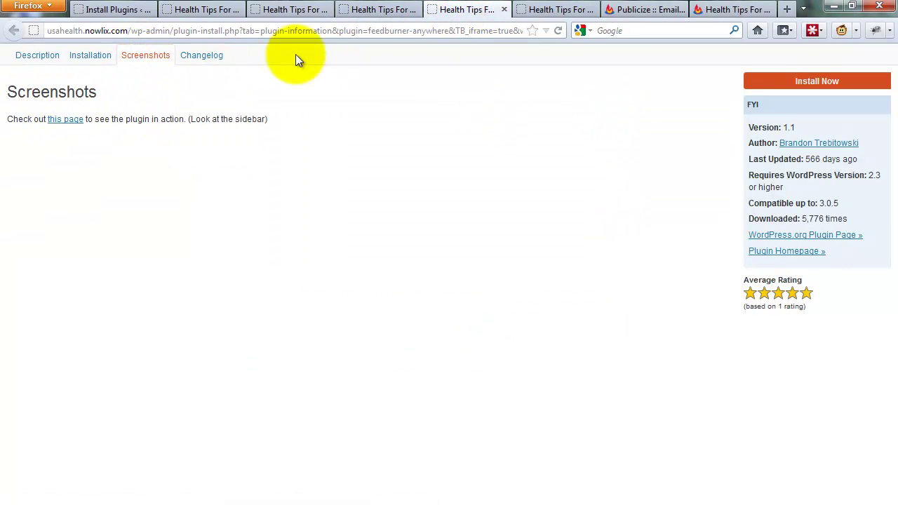
left_click(531, 15)
- Look through the FeedBurner Subscription widget plugin's screenshots
left_click(146, 55)
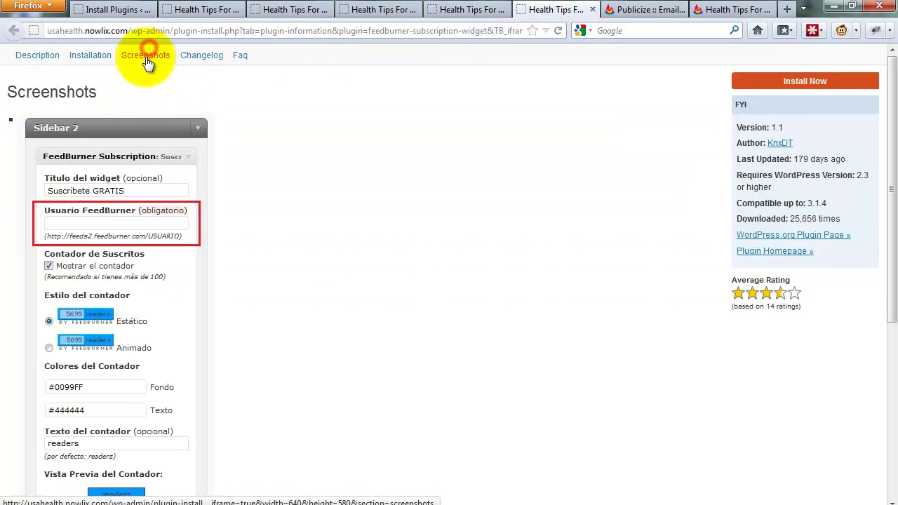
scroll(82, 234, "down", 4)
scroll(77, 254, "down", 3)
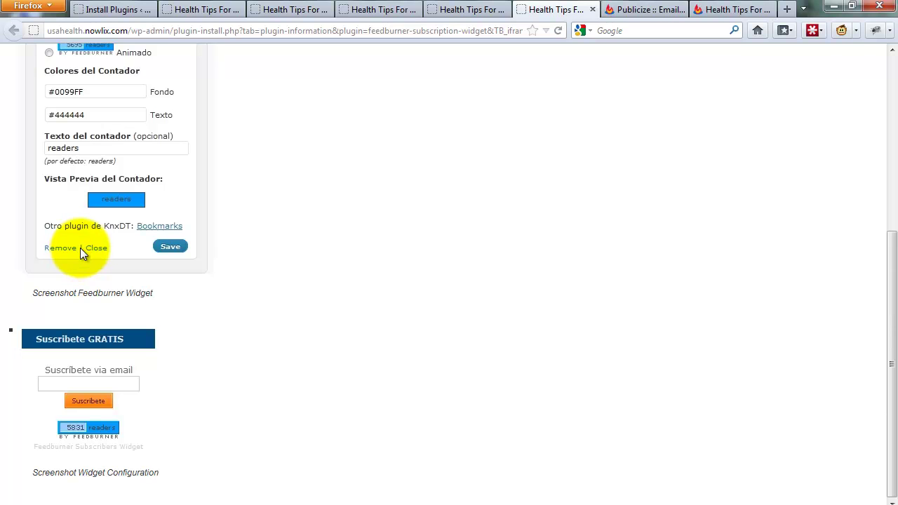
- Close the Anywhere, Counter and follow-button tabs and return to the Feedburner Form tab
left_click(201, 9)
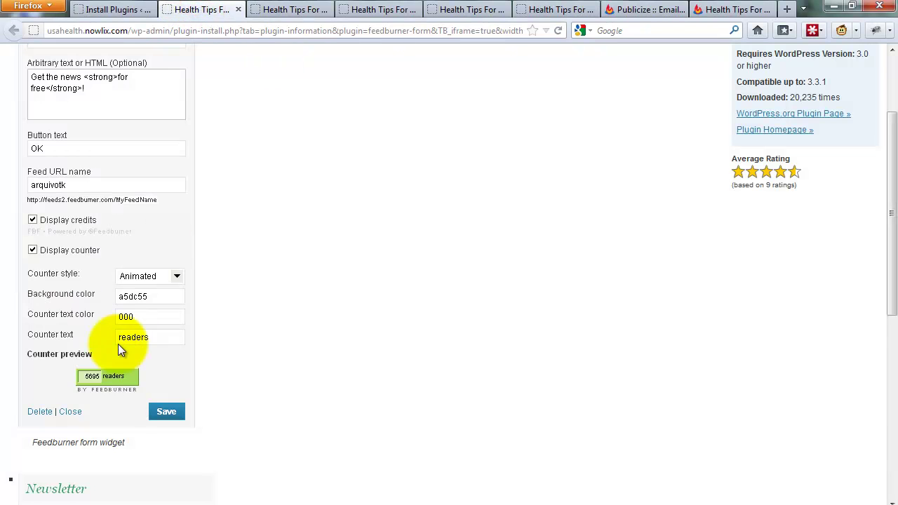
left_click(463, 9)
middle_click(463, 9)
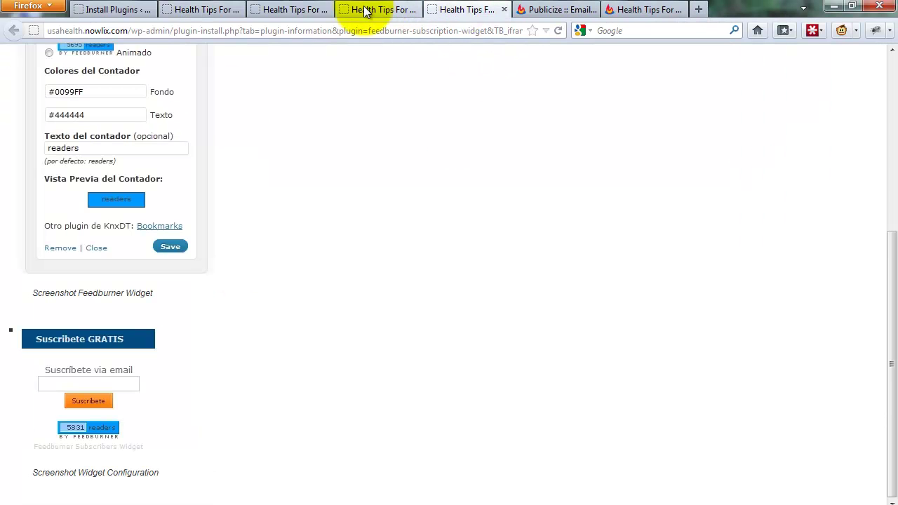
middle_click(362, 10)
middle_click(280, 10)
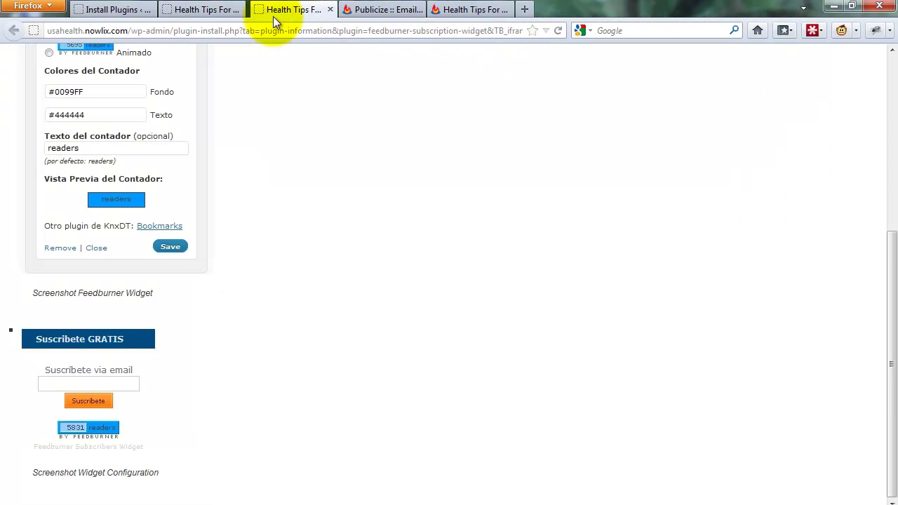
left_click(197, 9)
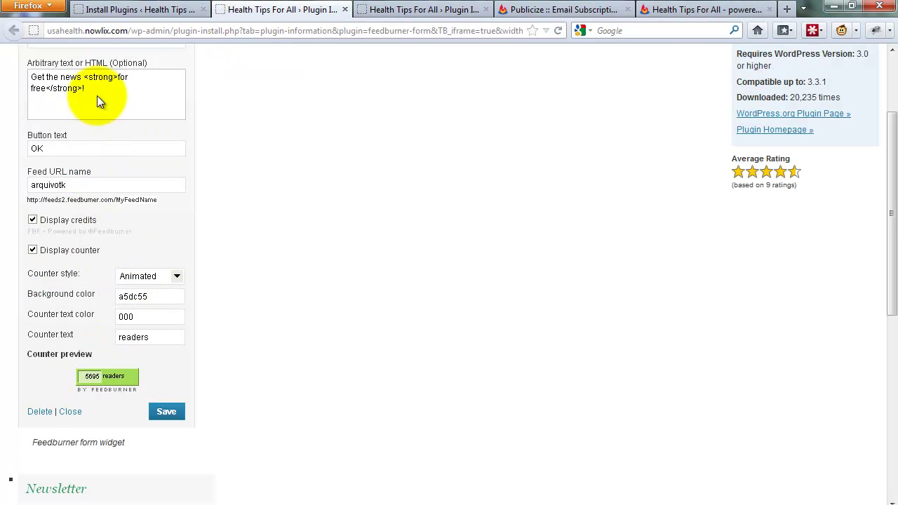
scroll(96, 98, "up", 2)
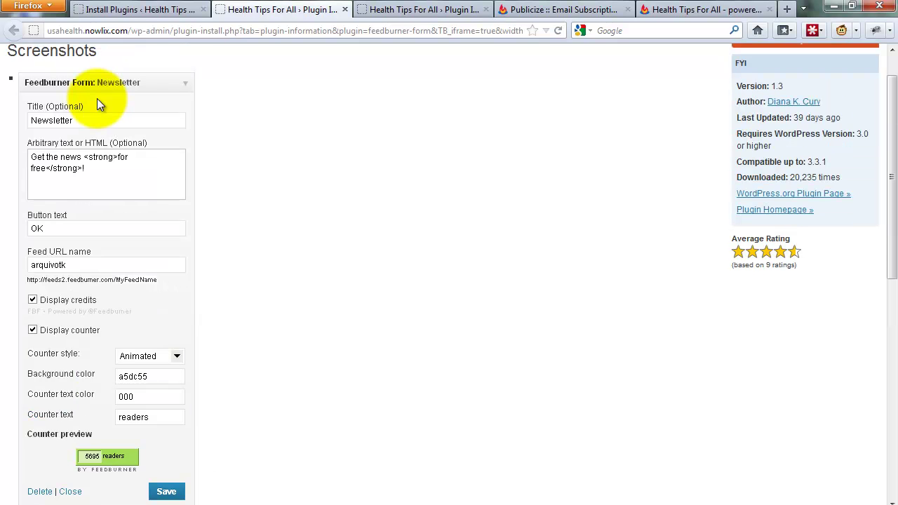
scroll(169, 119, "up", 1)
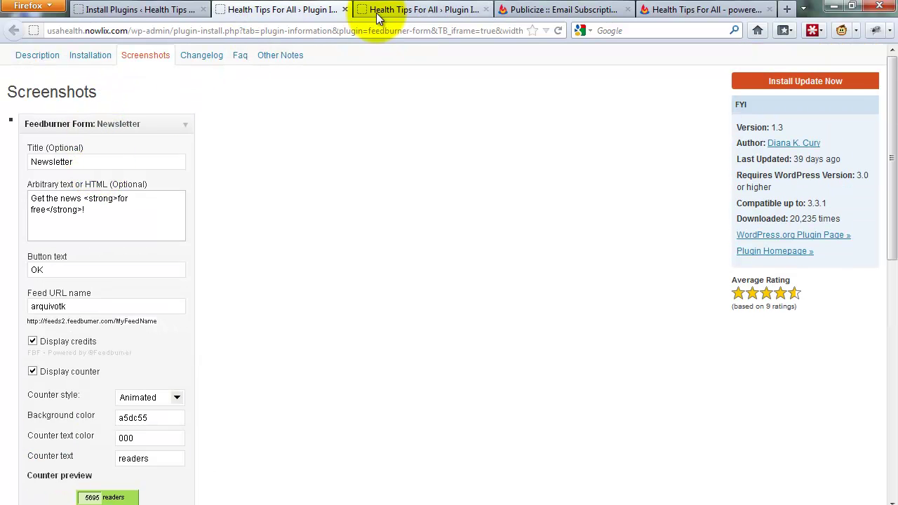
scroll(260, 161, "down", 14)
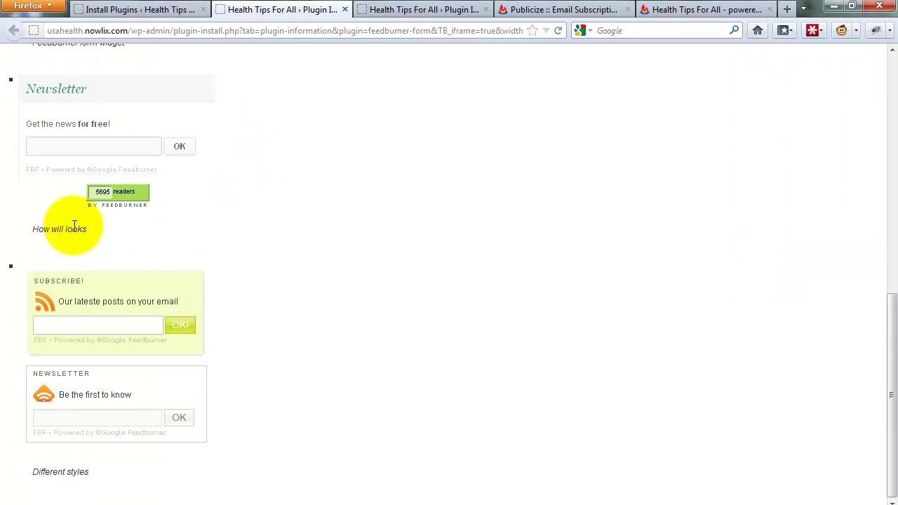
scroll(80, 375, "up", 4)
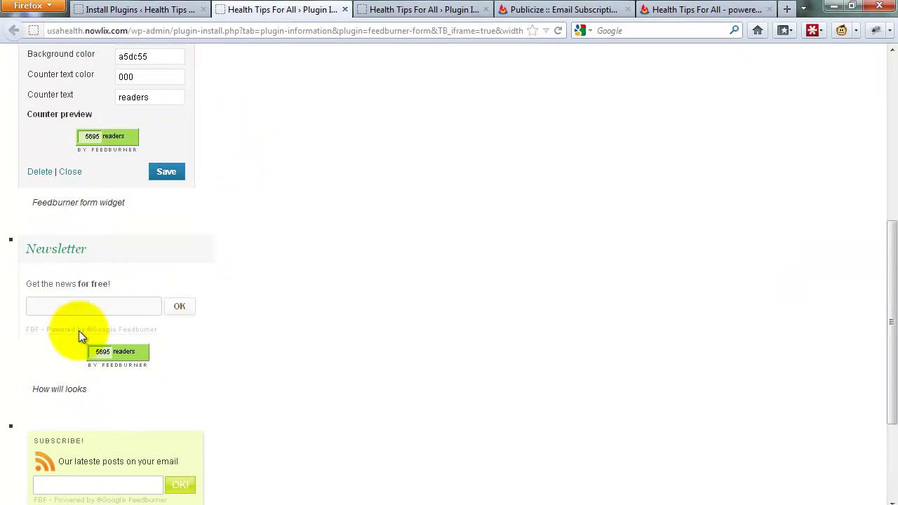
left_click(79, 305)
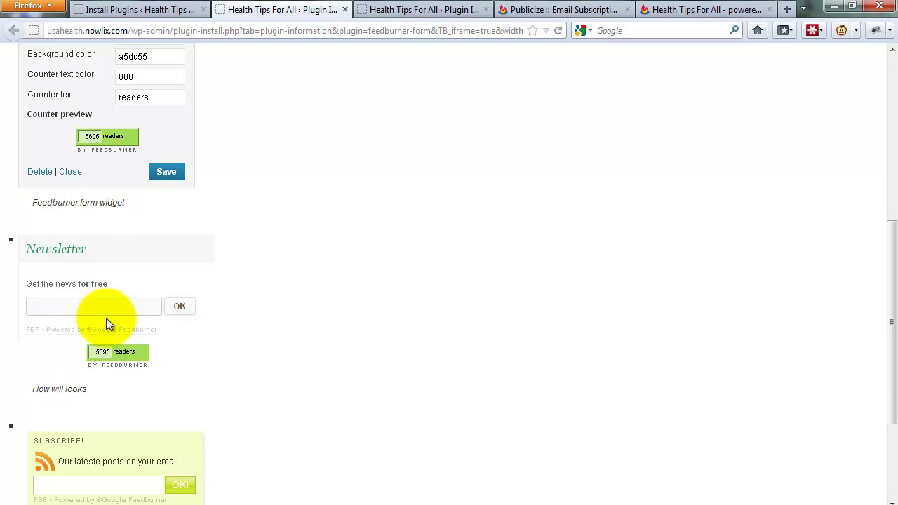
scroll(98, 302, "down", 4)
scroll(80, 362, "up", 12)
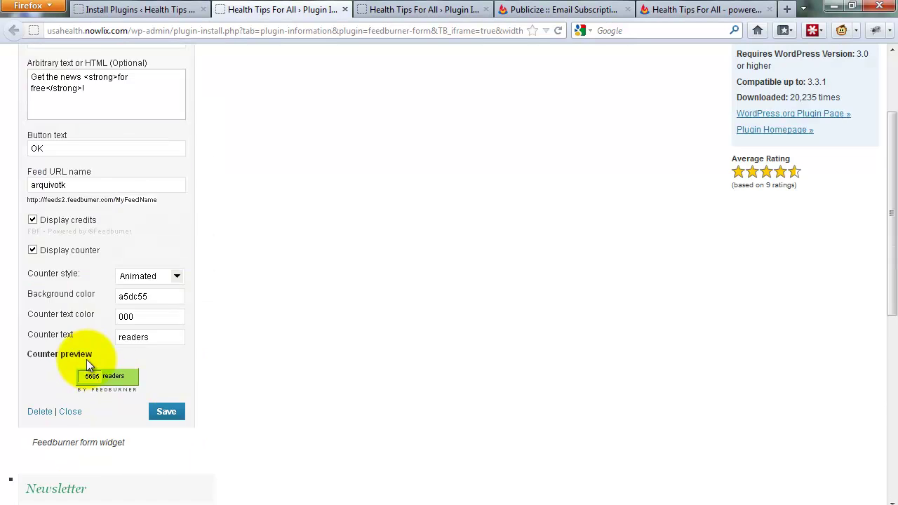
- Install the Feedburner Form update and read the About FeedBurner Form usage instructions
left_click(770, 83)
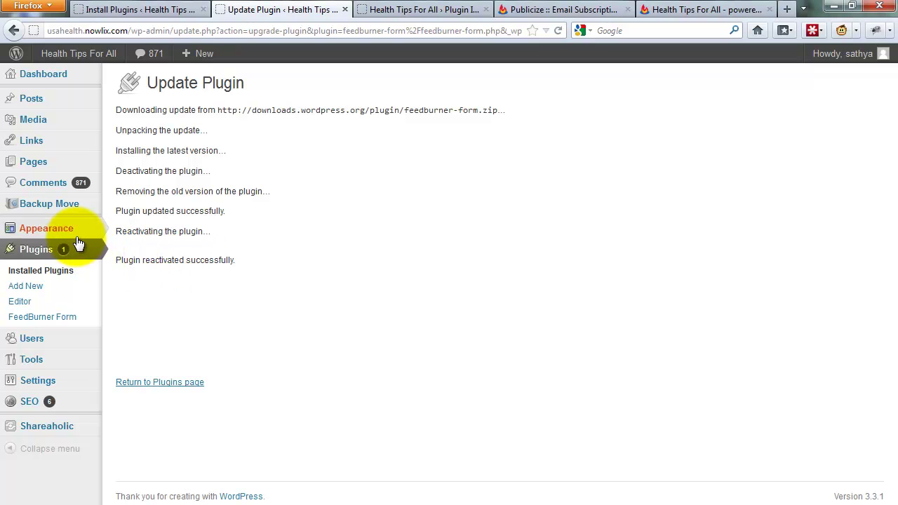
mouse_move(74, 237)
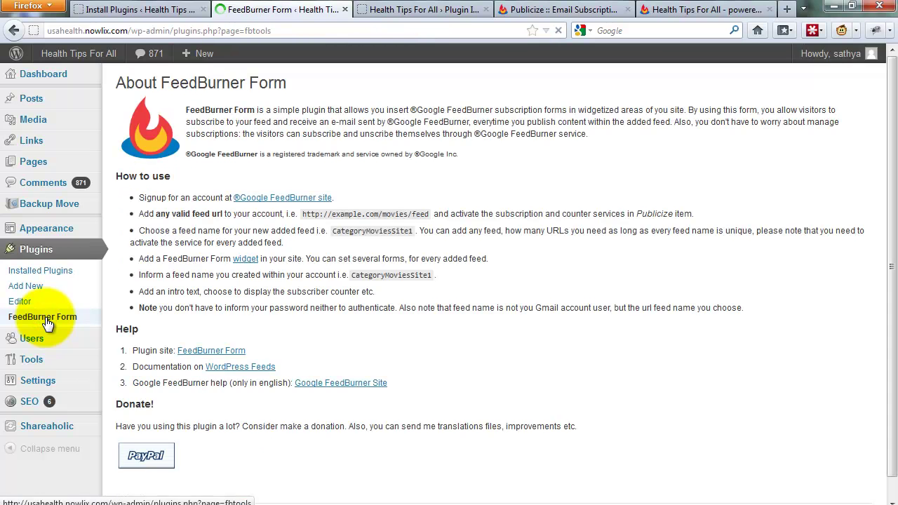
scroll(194, 253, "down", 1)
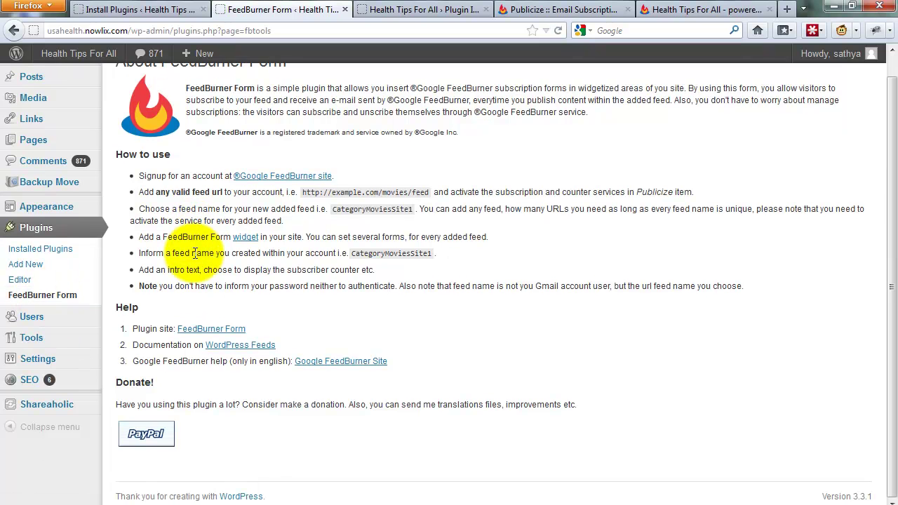
scroll(194, 253, "up", 1)
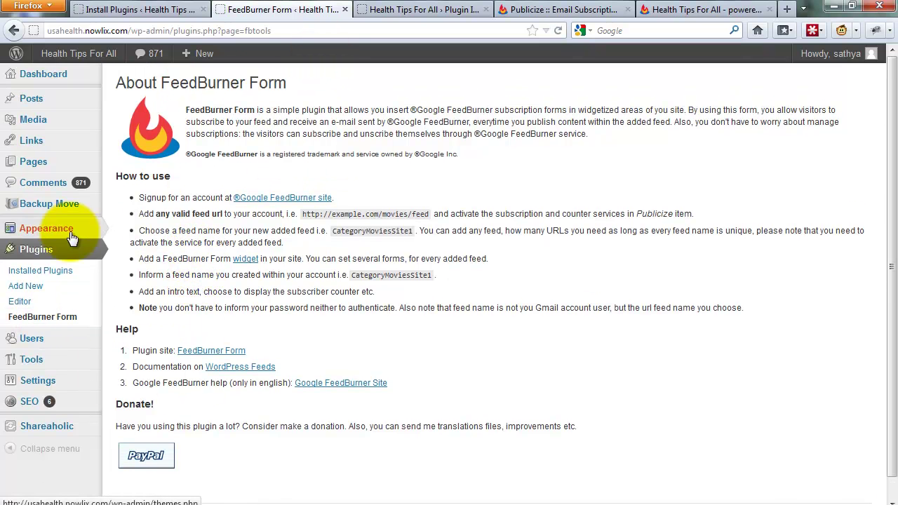
scroll(298, 344, "down", 1)
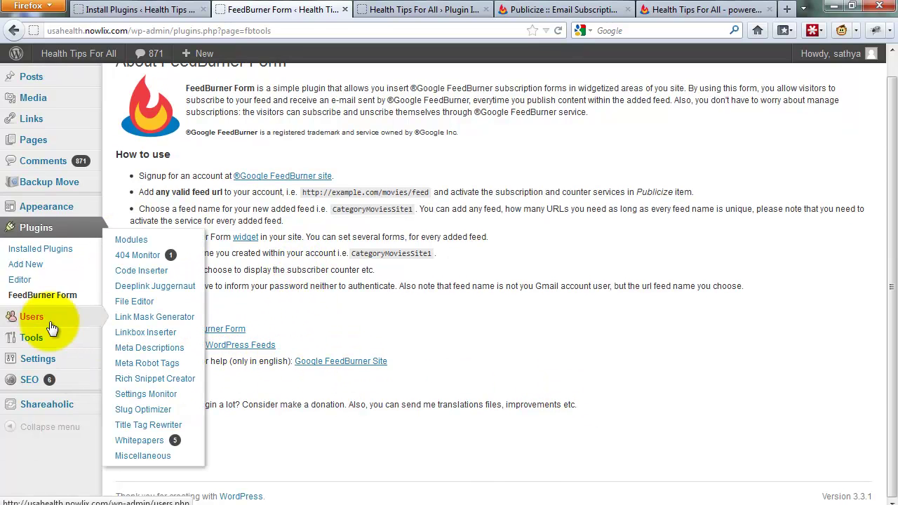
- Inspect the Sidebar Left Feedburner Form widget's settings (Subscribe Our Tips, nowlix/usahealth), then collapse it
mouse_move(54, 212)
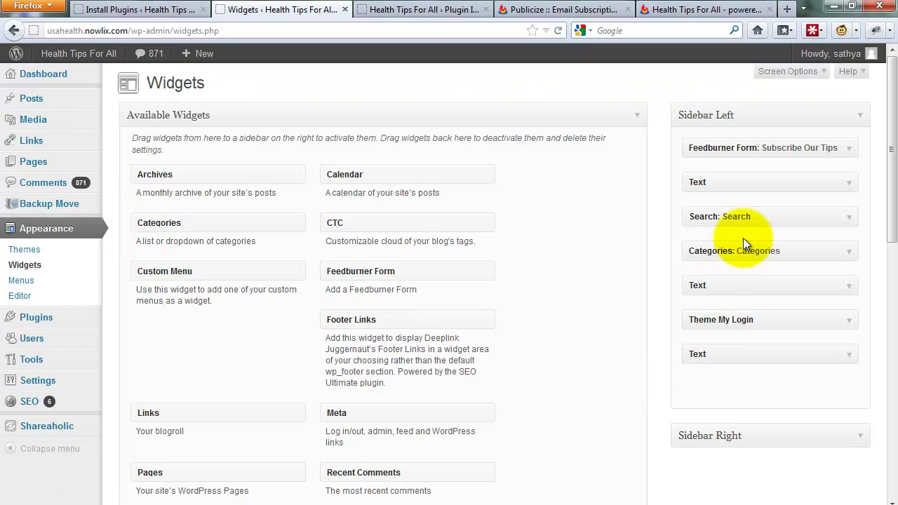
left_click(848, 148)
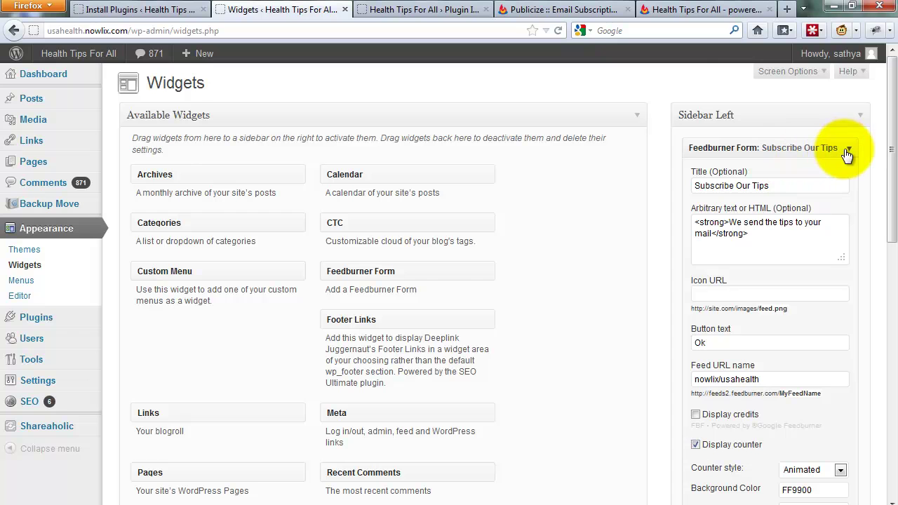
scroll(796, 343, "down", 5)
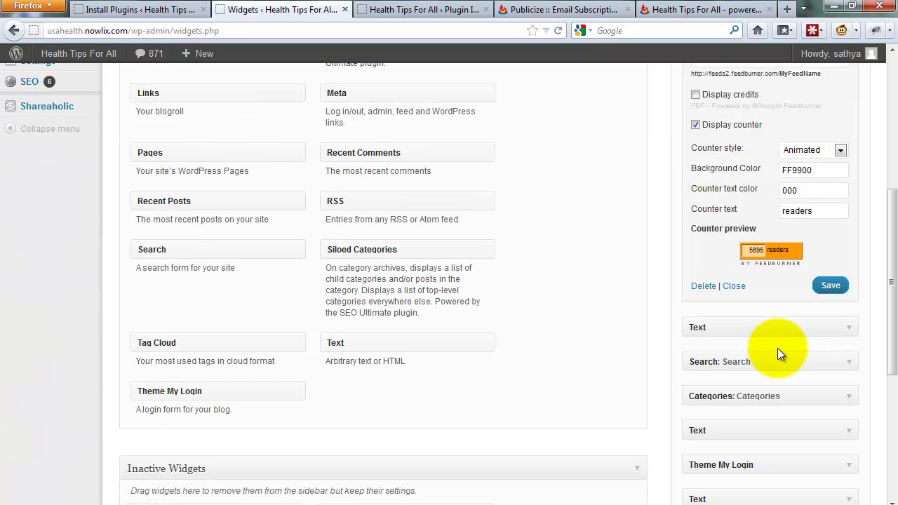
scroll(711, 277, "up", 2)
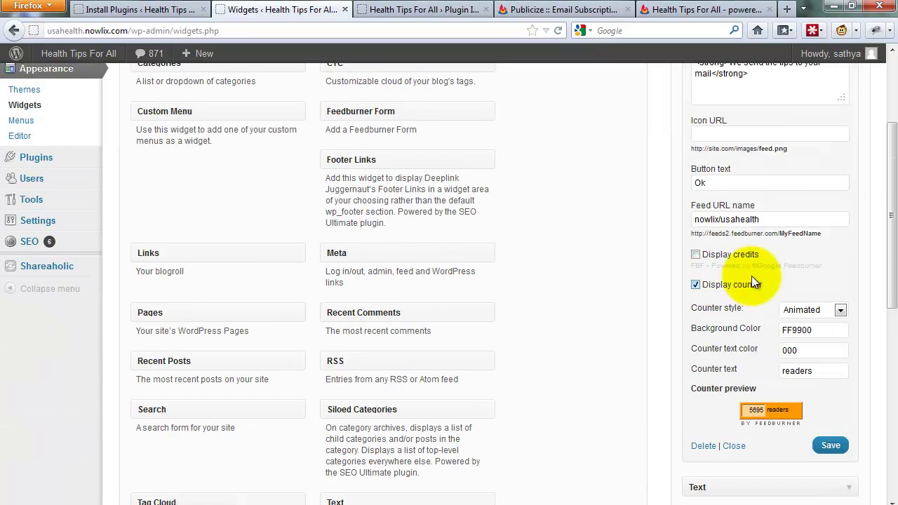
scroll(751, 276, "up", 2)
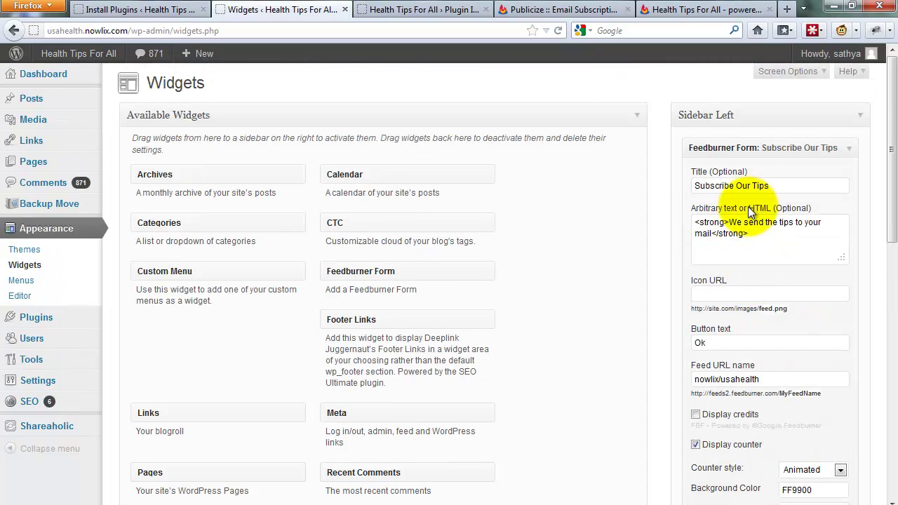
scroll(249, 362, "down", 2)
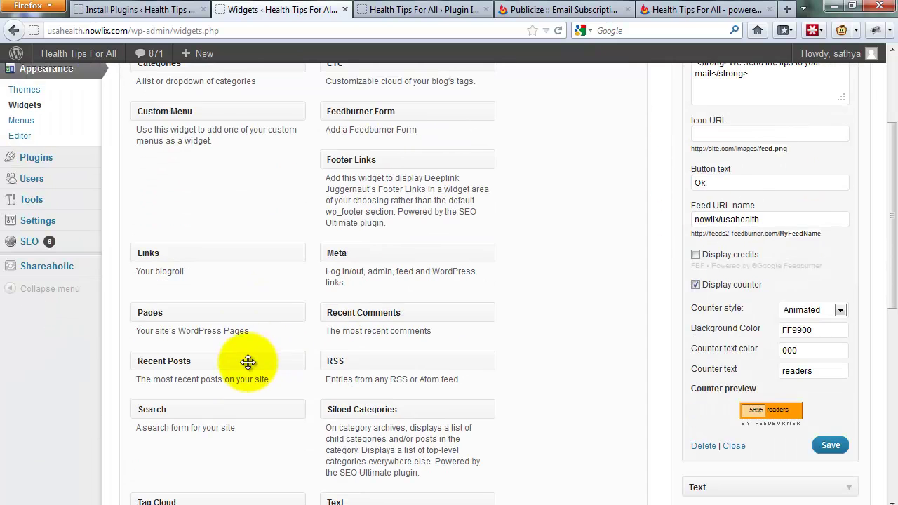
scroll(165, 361, "down", 2)
scroll(421, 308, "up", 3)
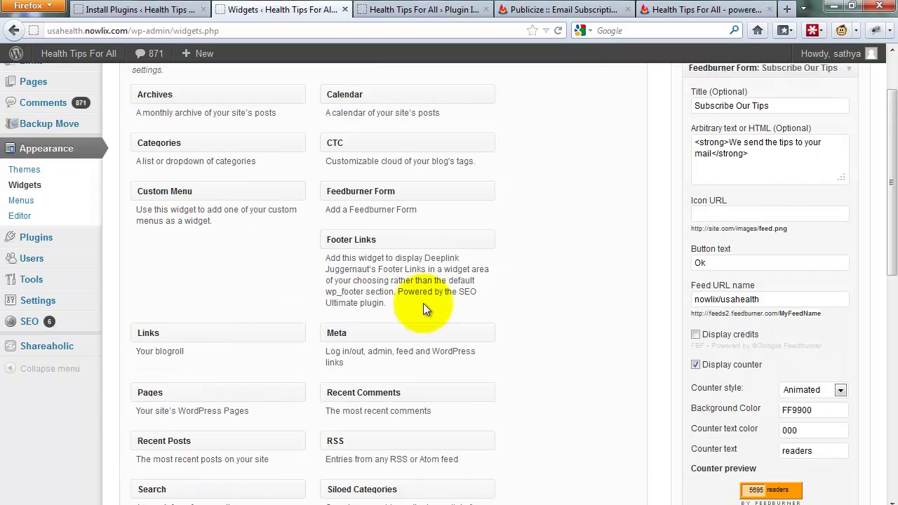
scroll(830, 227, "up", 1)
left_click(849, 148)
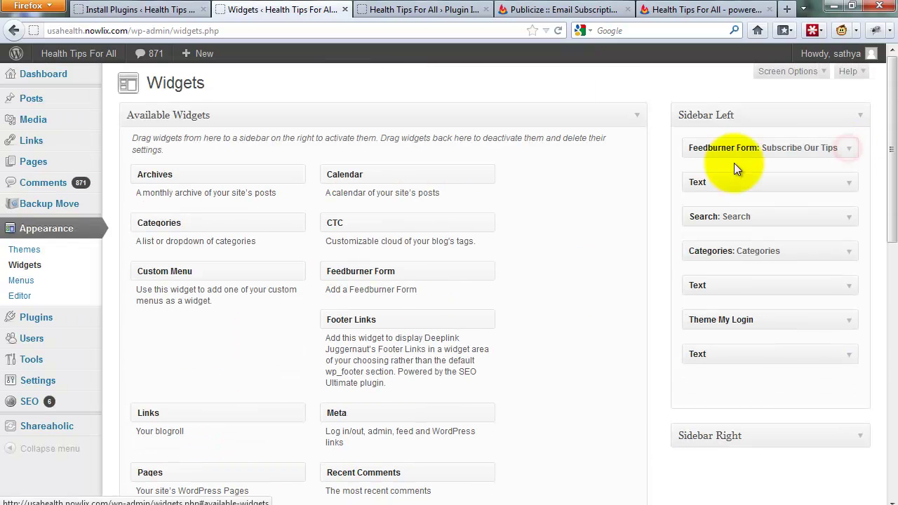
- Drag a Feedburner Form widget into Sidebar Left and expand Sidebar Right
scroll(231, 403, "down", 2)
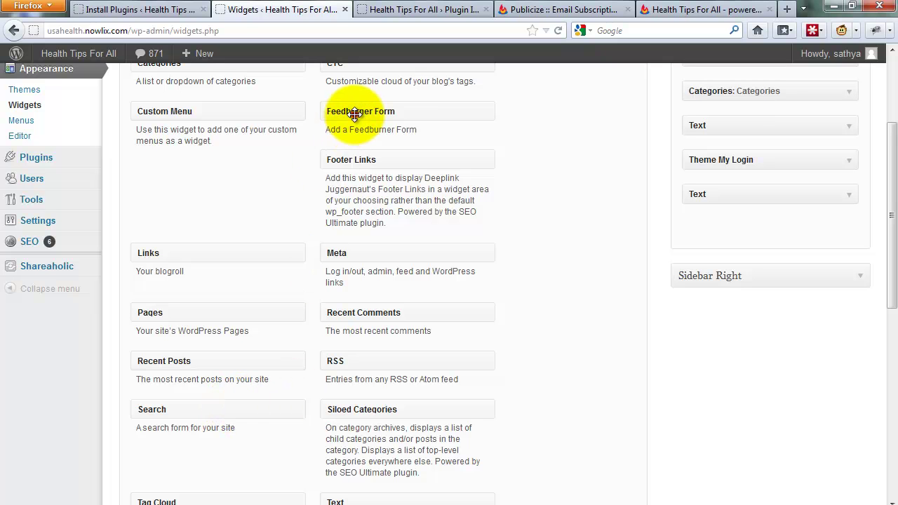
left_click_drag(354, 115, 401, 186)
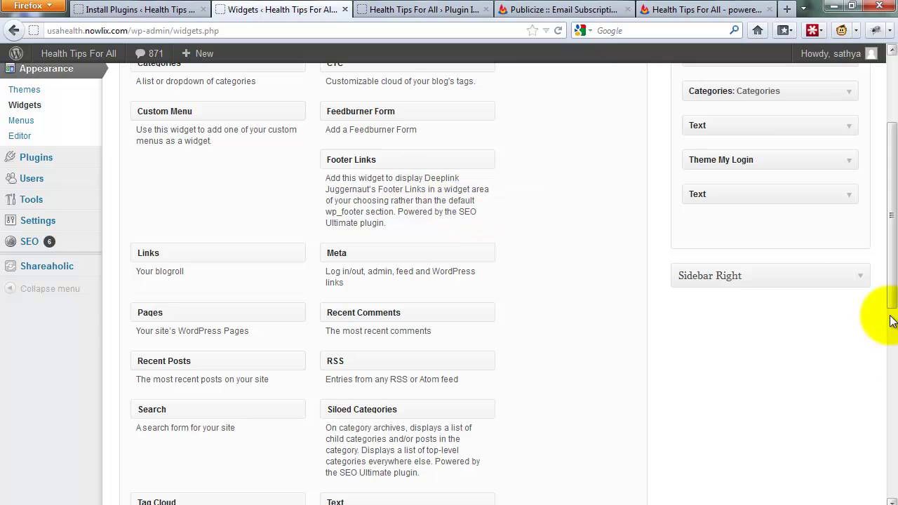
left_click(862, 279)
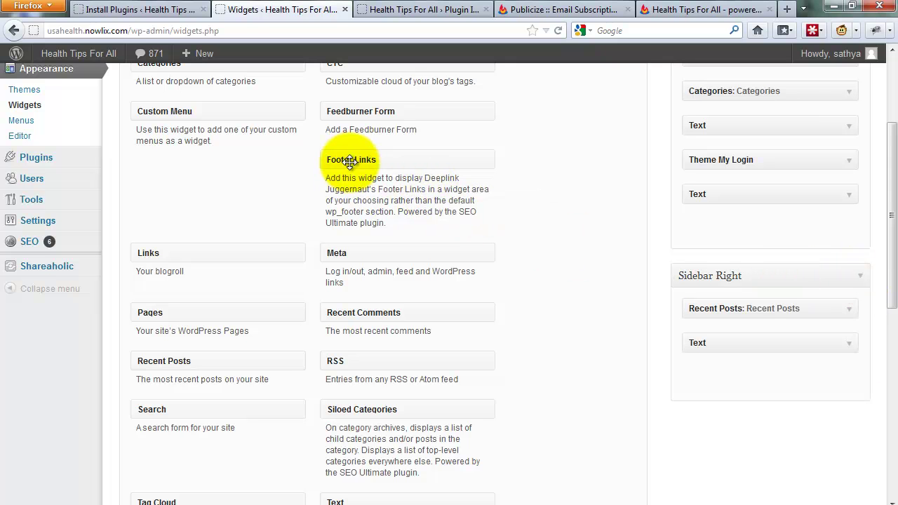
- Load the blog's front page at usahealth.nowlix.com by trimming the address path
left_click(416, 7)
scroll(44, 133, "up", 5)
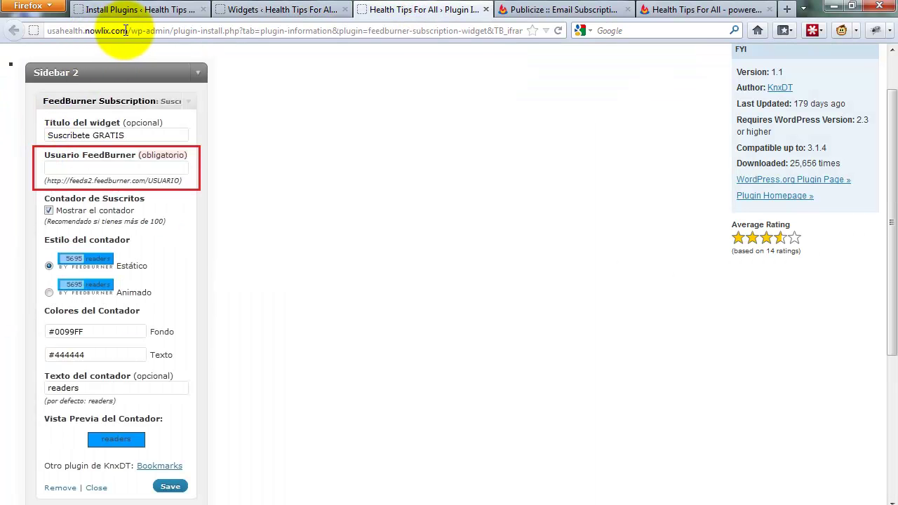
left_click_drag(129, 30, 725, 67)
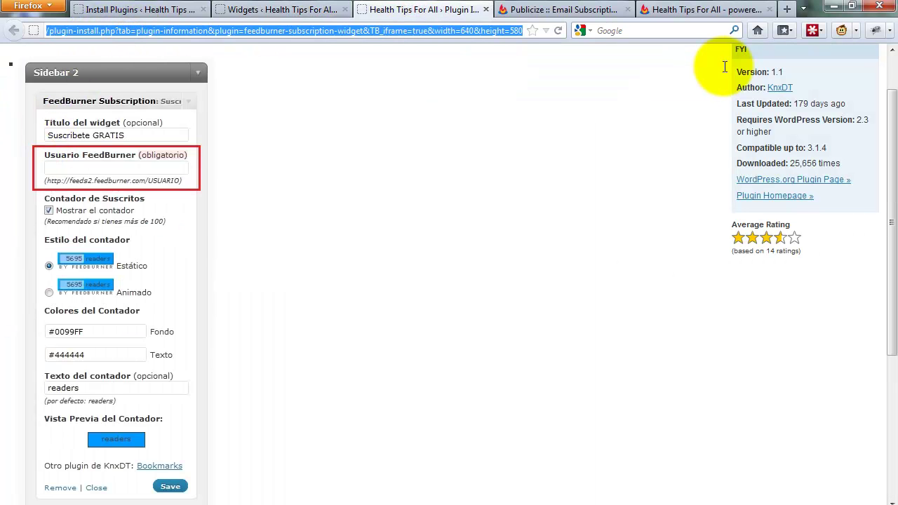
key("BackSpace")
key("Return")
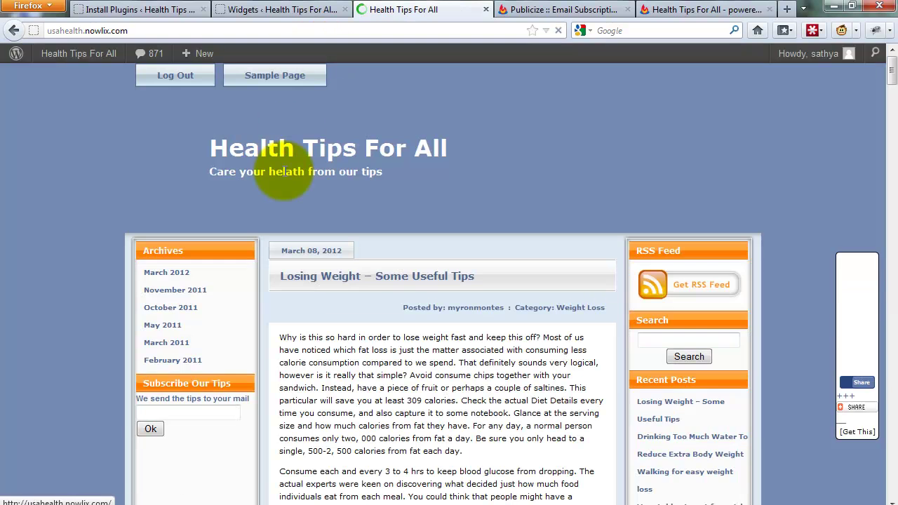
- Check the live blog's sidebar for the Subscribe Our Tips box
scroll(196, 411, "down", 3)
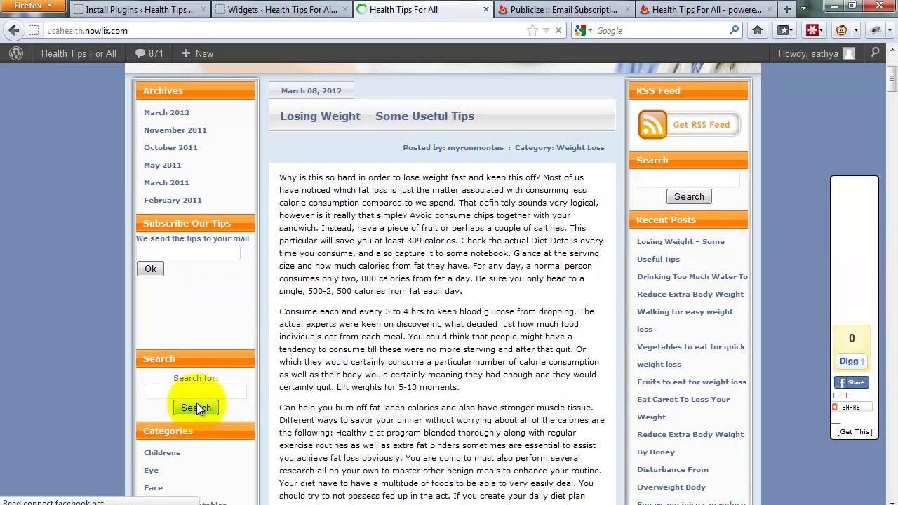
scroll(176, 364, "down", 2)
scroll(177, 364, "down", 5)
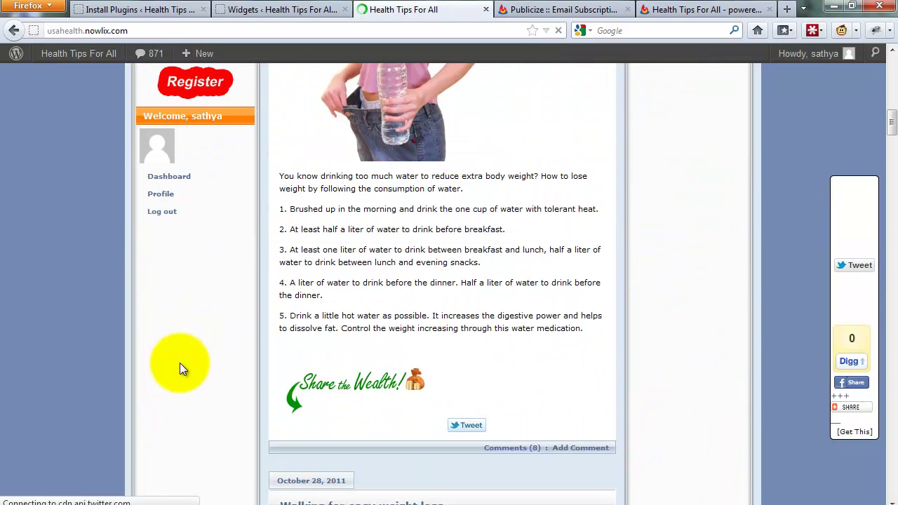
scroll(182, 361, "down", 5)
scroll(182, 359, "up", 10)
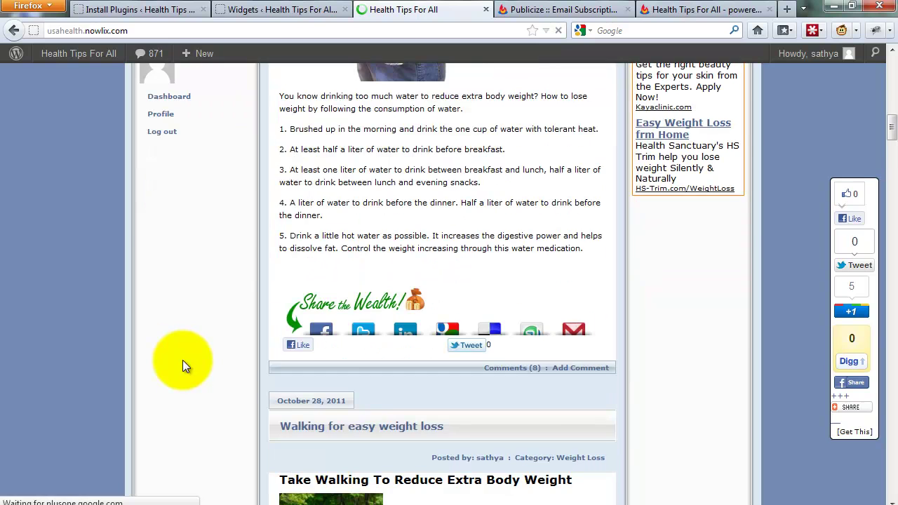
scroll(182, 353, "up", 5)
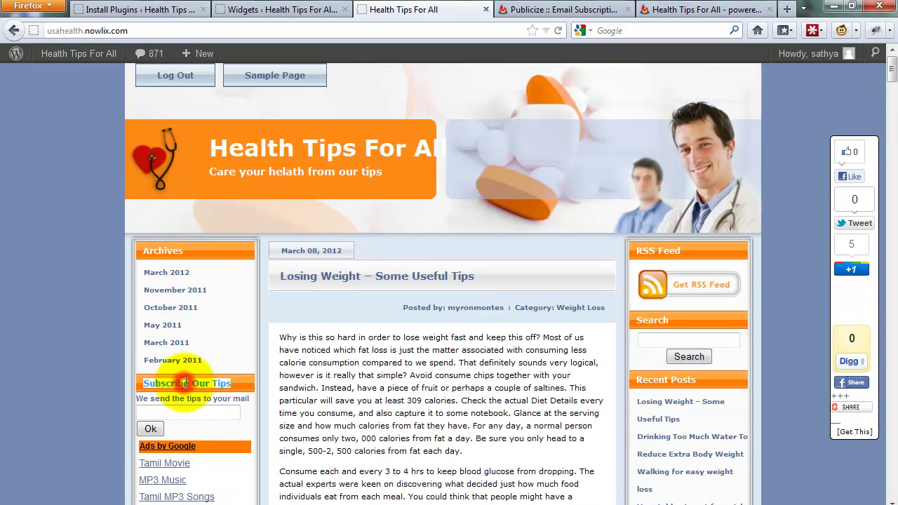
triple_click(189, 383)
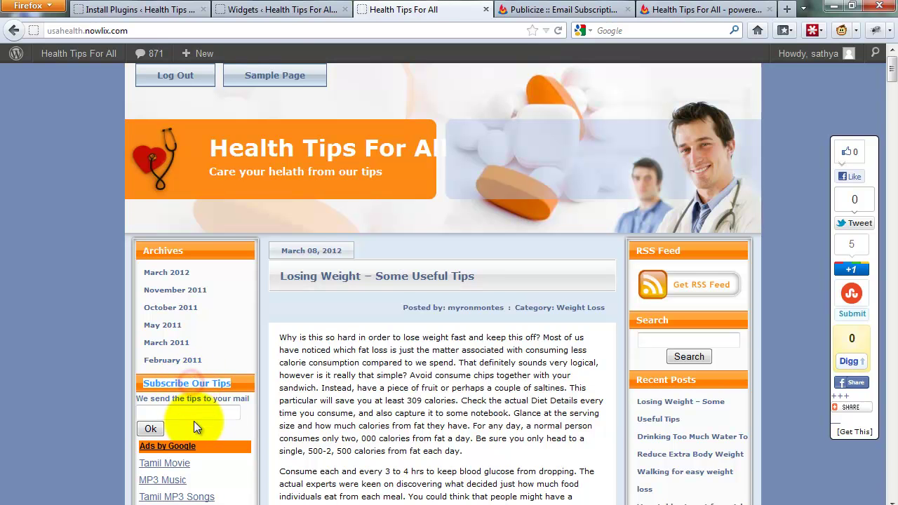
left_click(122, 9)
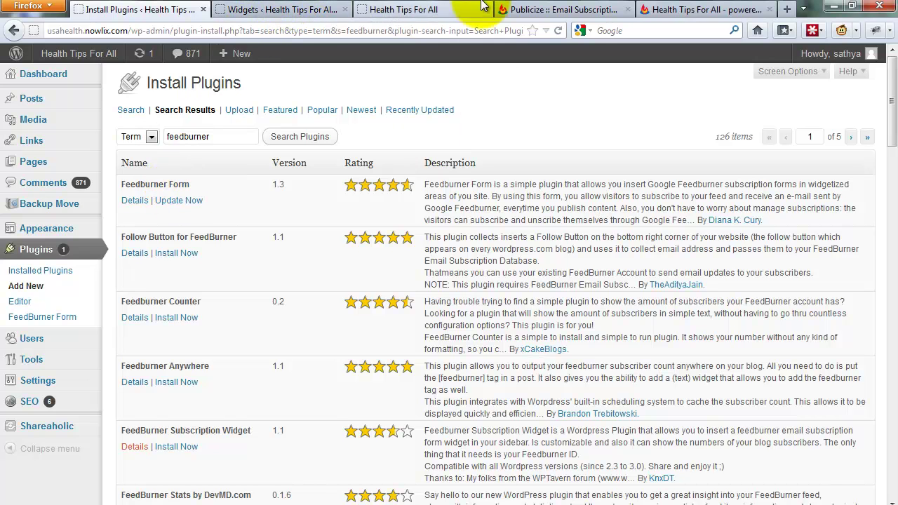
- Close the blog's FeedBurner feed page with Ctrl+W
left_click(679, 10)
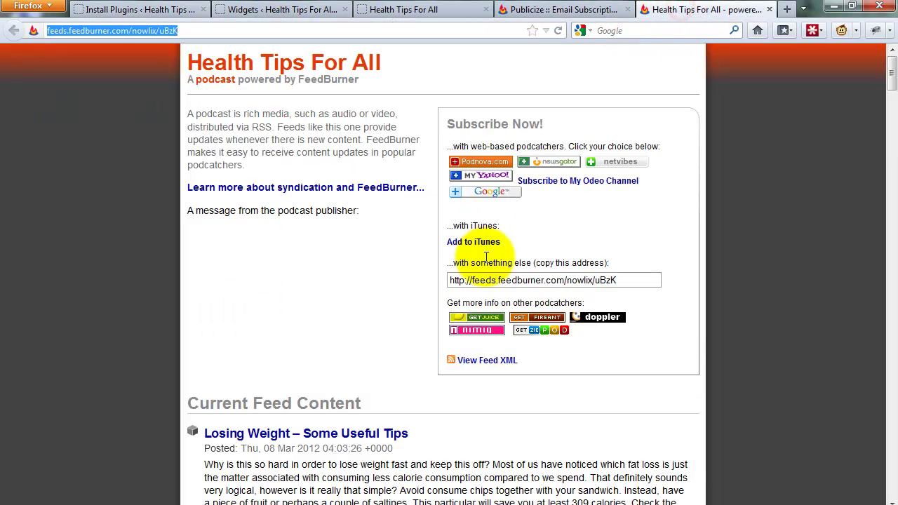
key("ctrl+w")
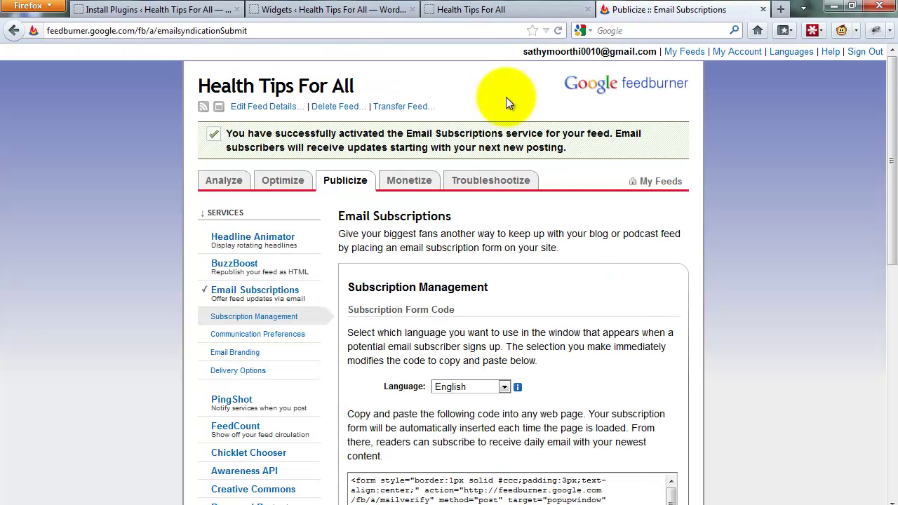
scroll(414, 327, "down", 5)
scroll(389, 300, "up", 3)
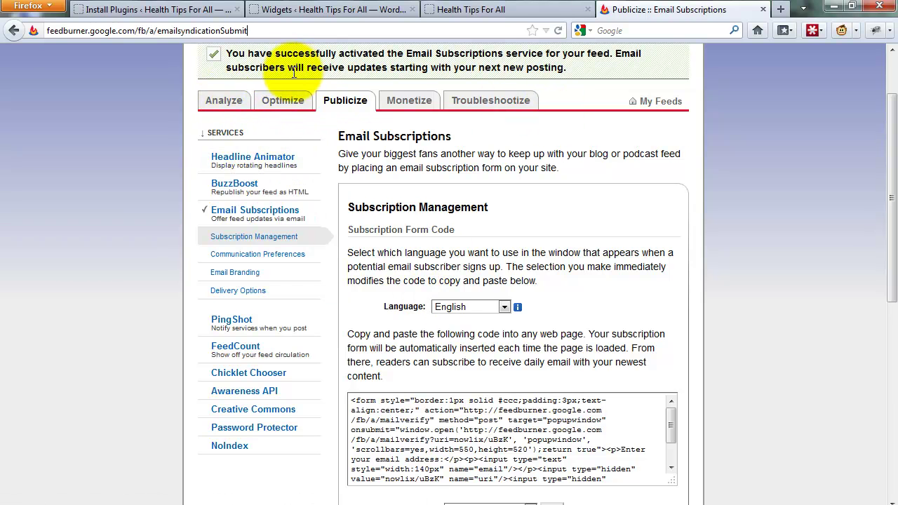
- View the feed's stats dashboard, then the Publicize Your Feed overview
left_click(225, 105)
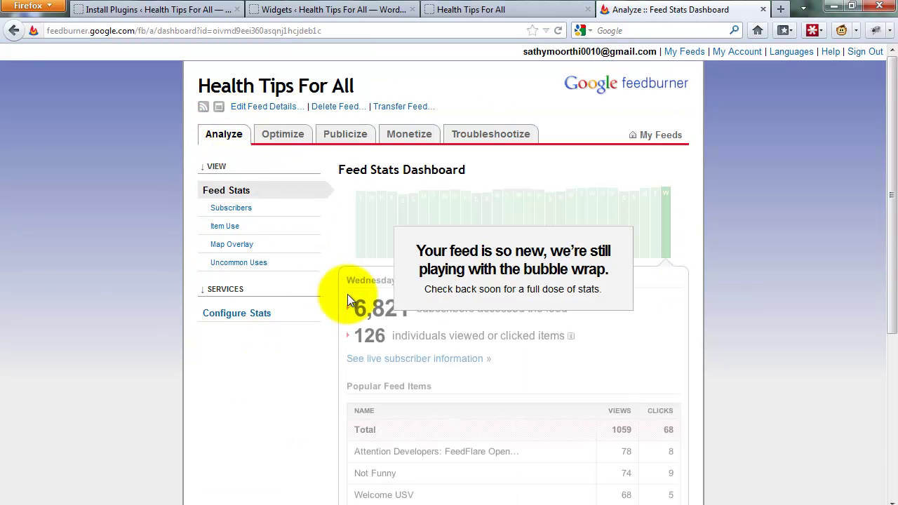
scroll(348, 294, "down", 5)
scroll(347, 294, "up", 5)
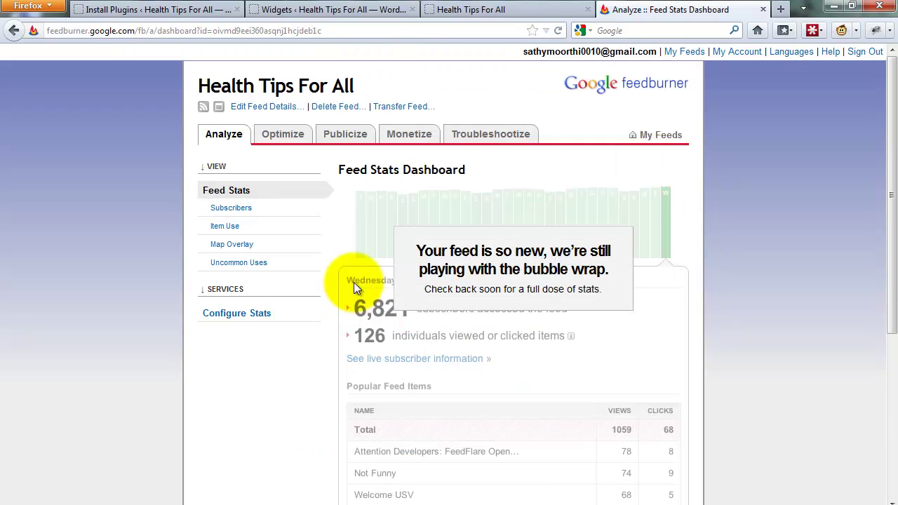
left_click(346, 138)
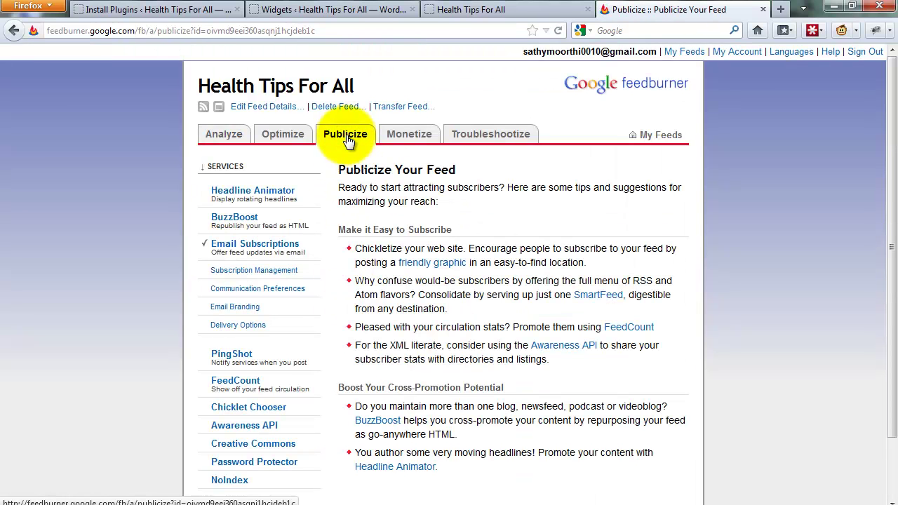
scroll(433, 316, "down", 2)
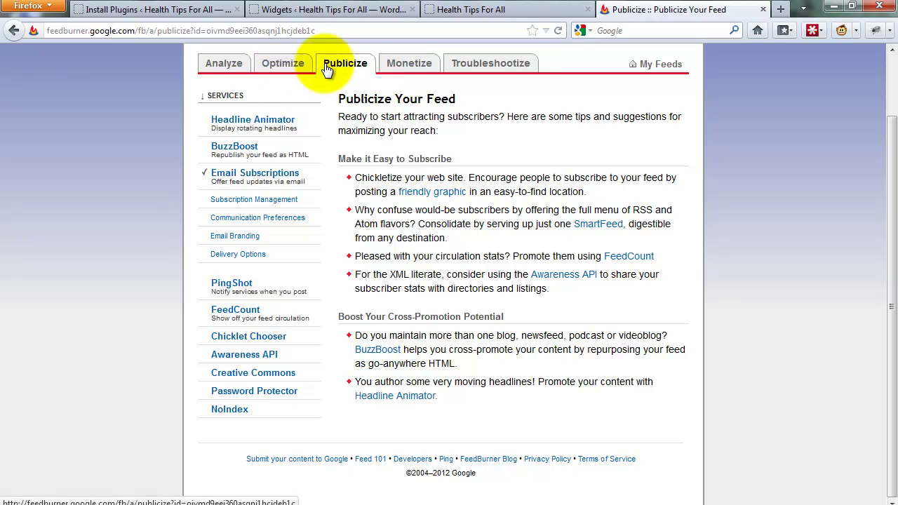
- Open the Health Tips For All feed from My Feeds to reach its Feed Stats Dashboard
left_click(282, 68)
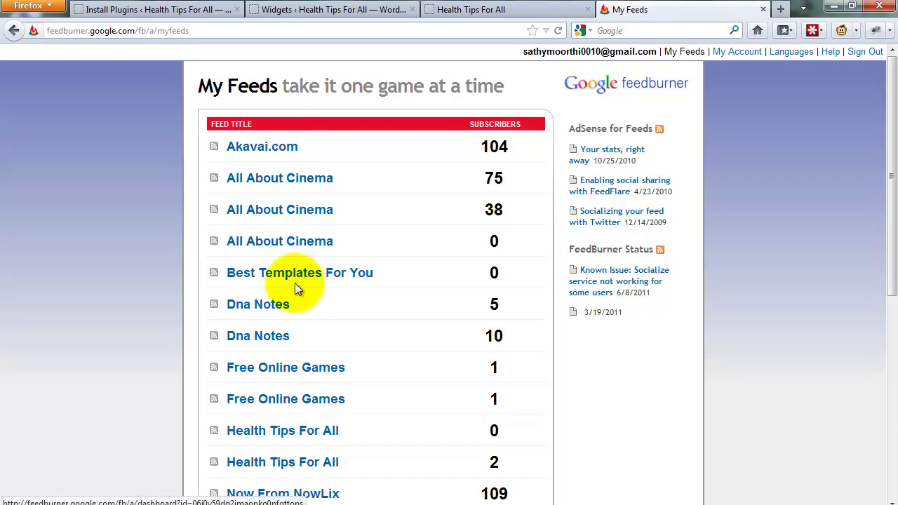
scroll(296, 287, "down", 4)
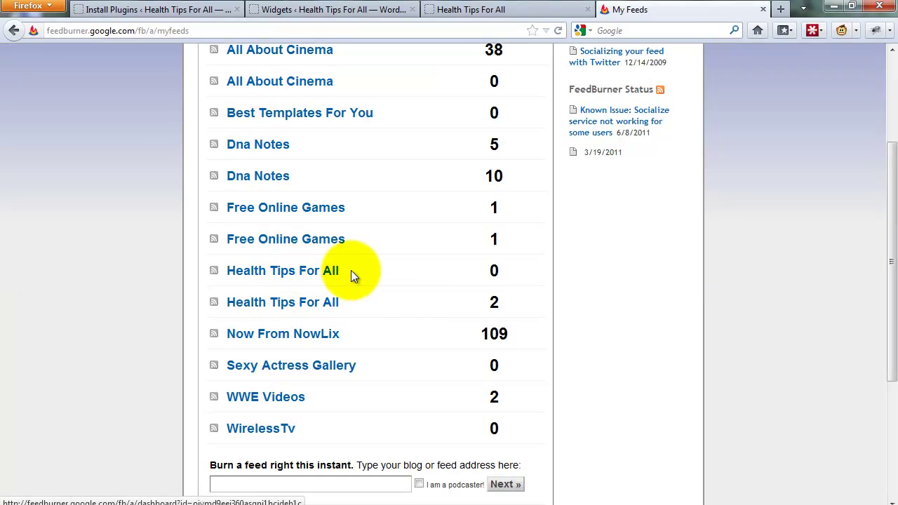
left_click_drag(363, 273, 230, 282)
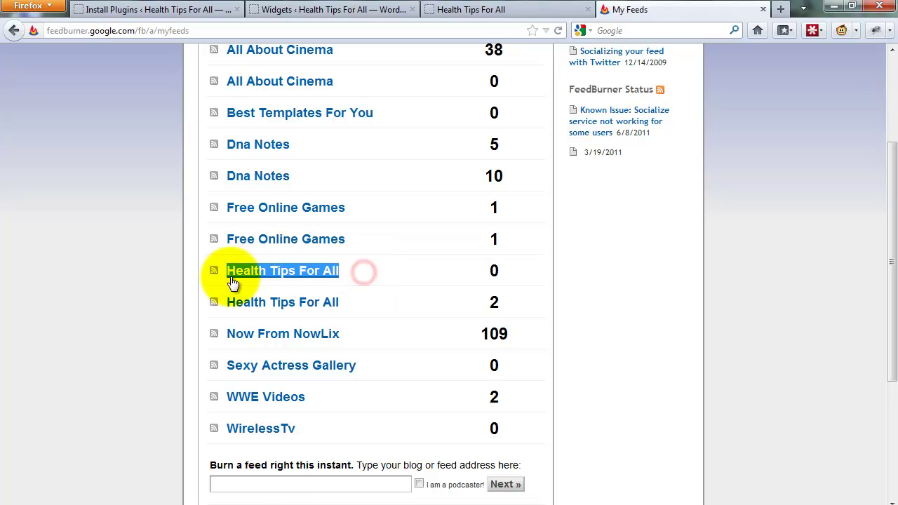
left_click(270, 275)
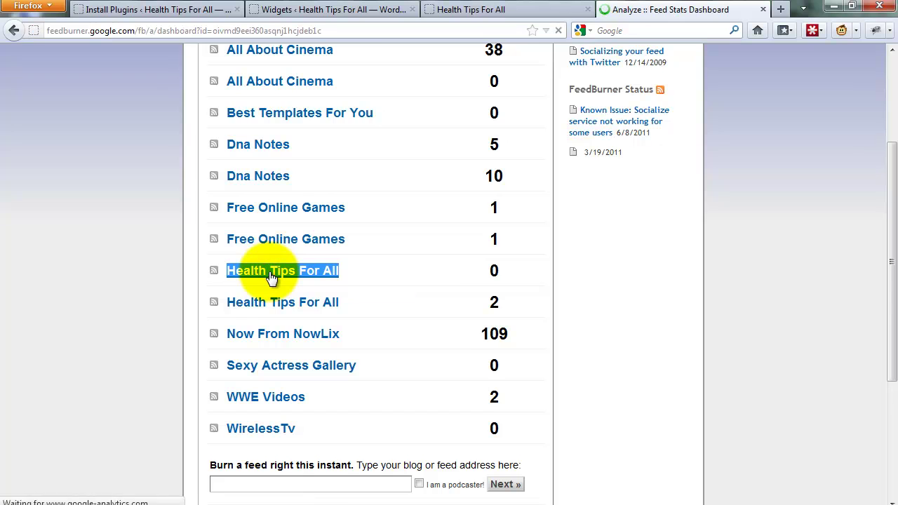
scroll(269, 272, "down", 5)
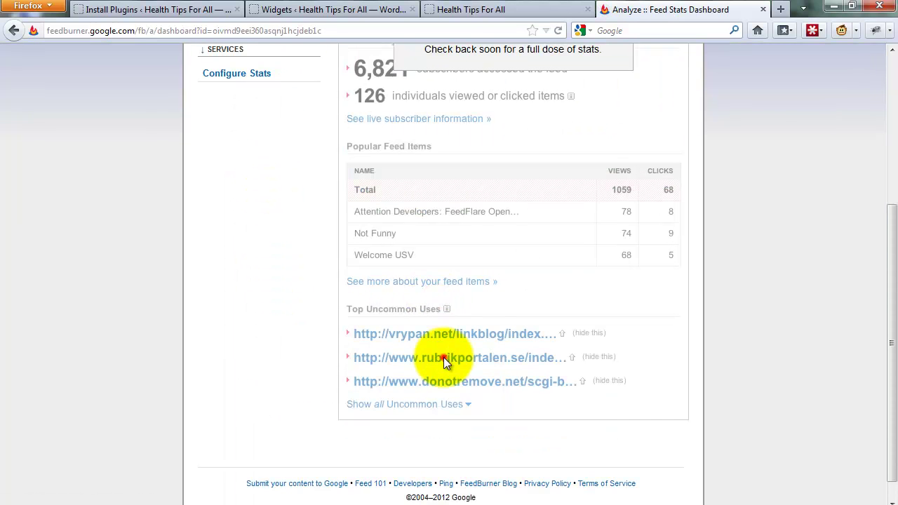
scroll(443, 357, "up", 3)
scroll(443, 357, "up", 2)
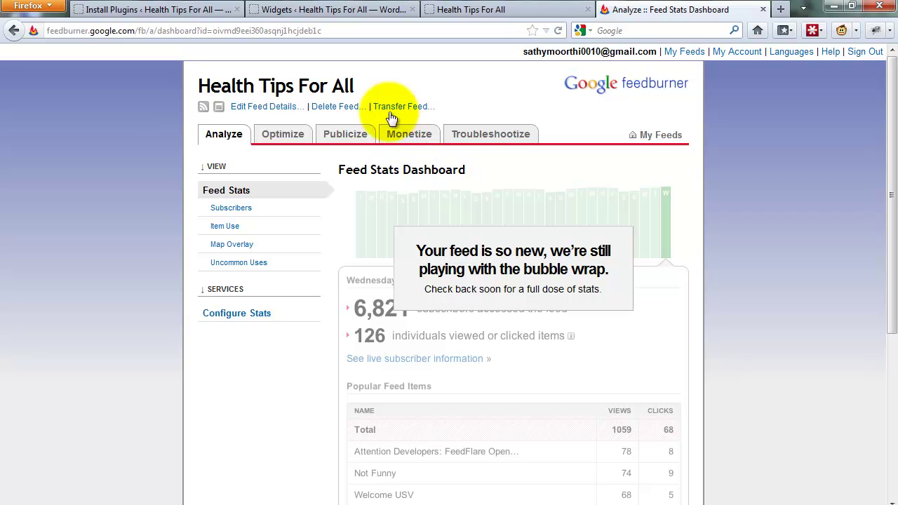
- Open Edit Feed Details and copy the feed address nowlix/uBzK
left_click(279, 112)
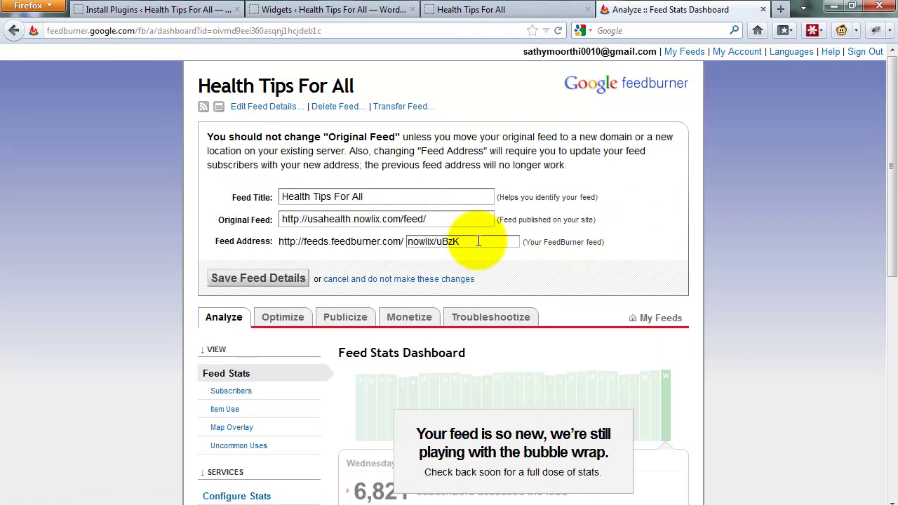
left_click_drag(479, 241, 408, 242)
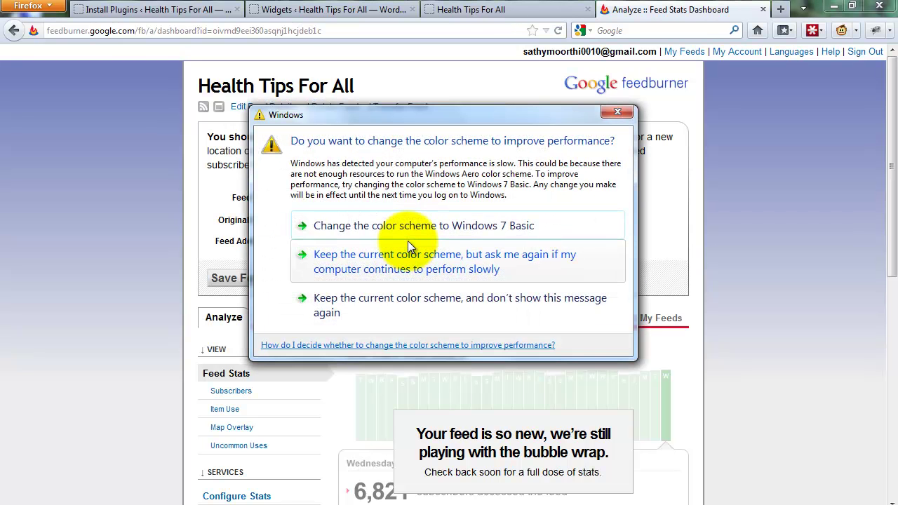
left_click(617, 113)
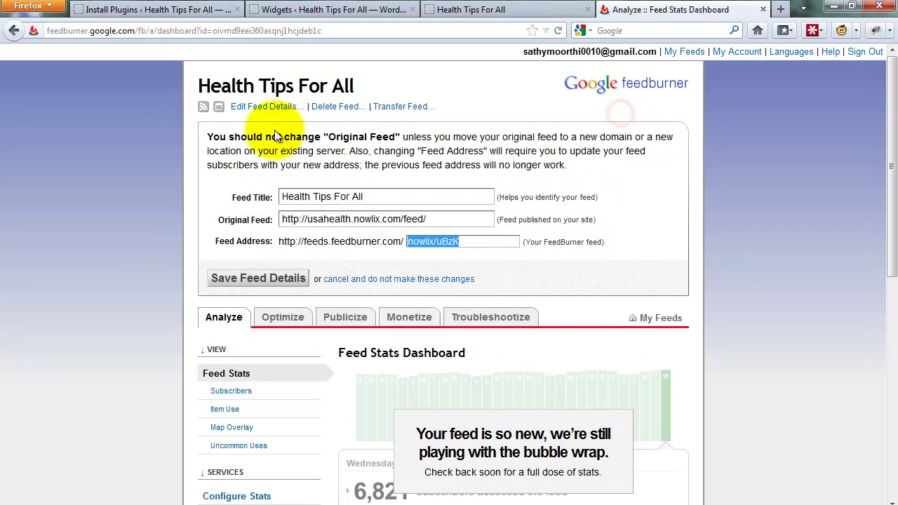
left_click(472, 241)
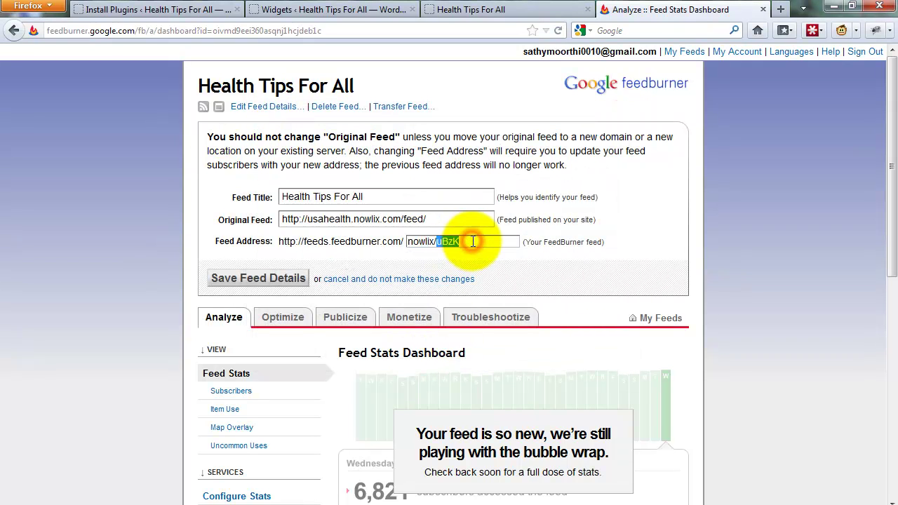
left_click_drag(472, 242, 406, 245)
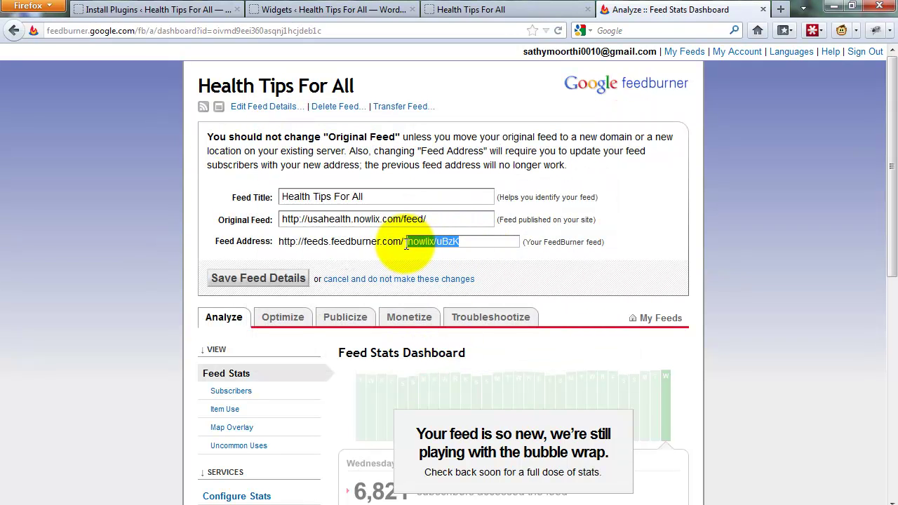
right_click(435, 241)
left_click(475, 280)
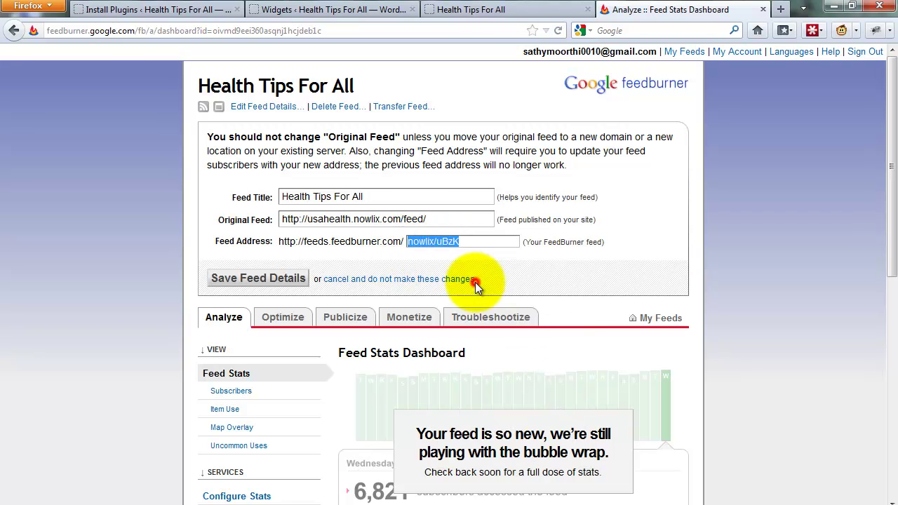
- Back on the Widgets page, drag a Feedburner Form widget into Sidebar Right
left_click(317, 10)
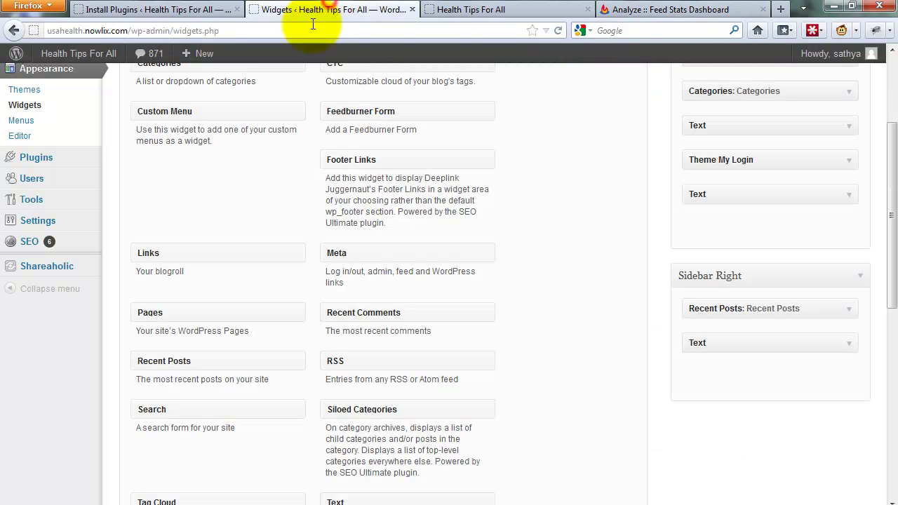
left_click(95, 10)
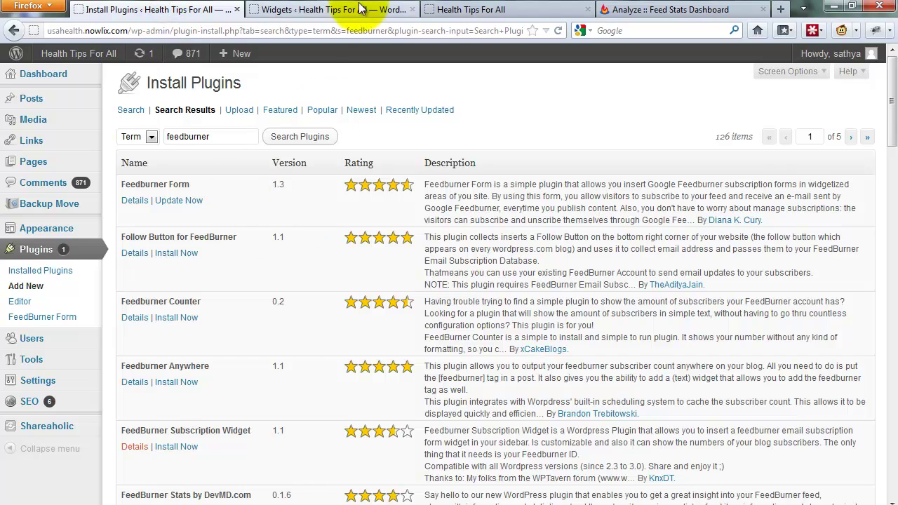
left_click(362, 9)
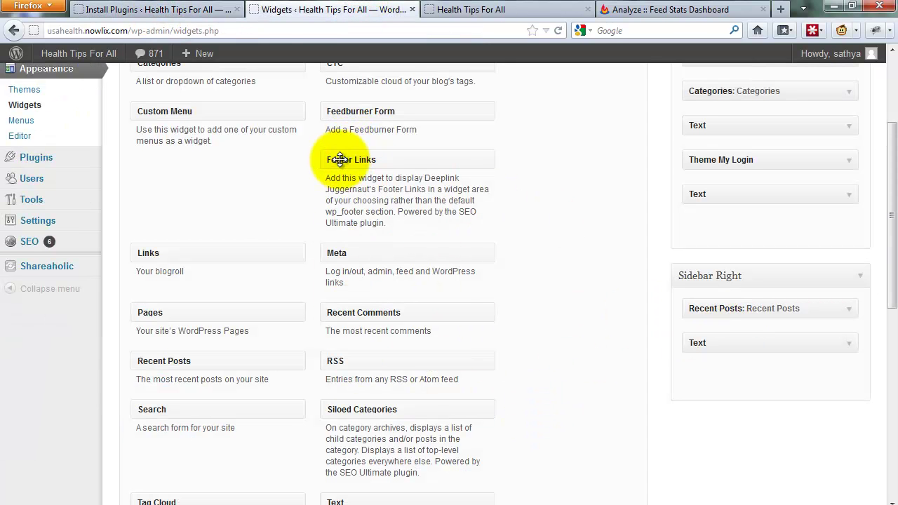
mouse_move(340, 111)
left_mouse_down()
mouse_move(366, 142)
mouse_move(442, 193)
mouse_move(752, 352)
mouse_move(731, 380)
left_mouse_up()
- Fill in the new widget's fields, checking the Icon URL example path images/feed.png
scroll(750, 416, "down", 5)
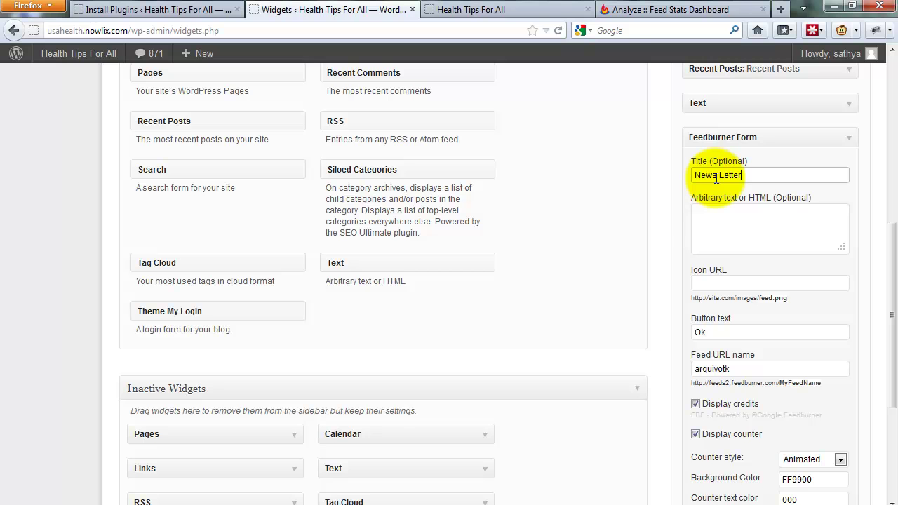
left_click(721, 235)
scroll(722, 236, "up", 2)
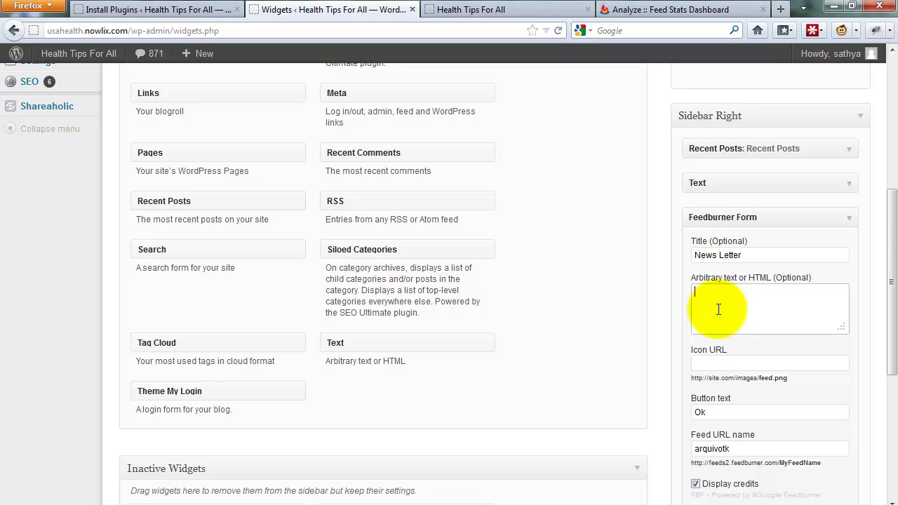
scroll(719, 308, "down", 2)
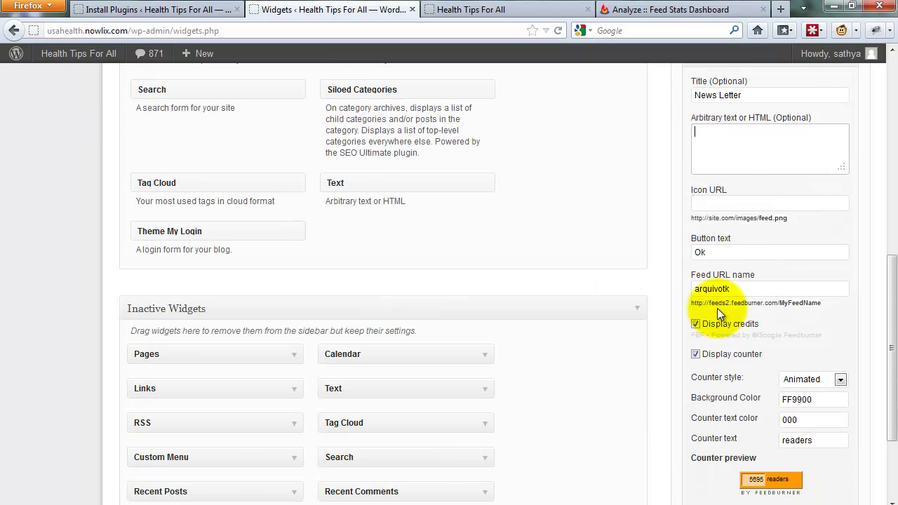
left_click(729, 201)
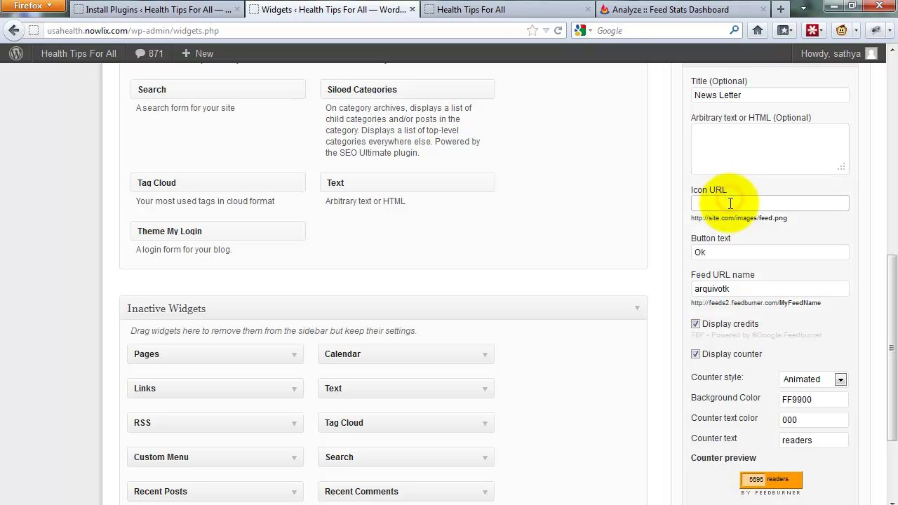
left_click_drag(789, 218, 737, 222)
left_click(749, 202)
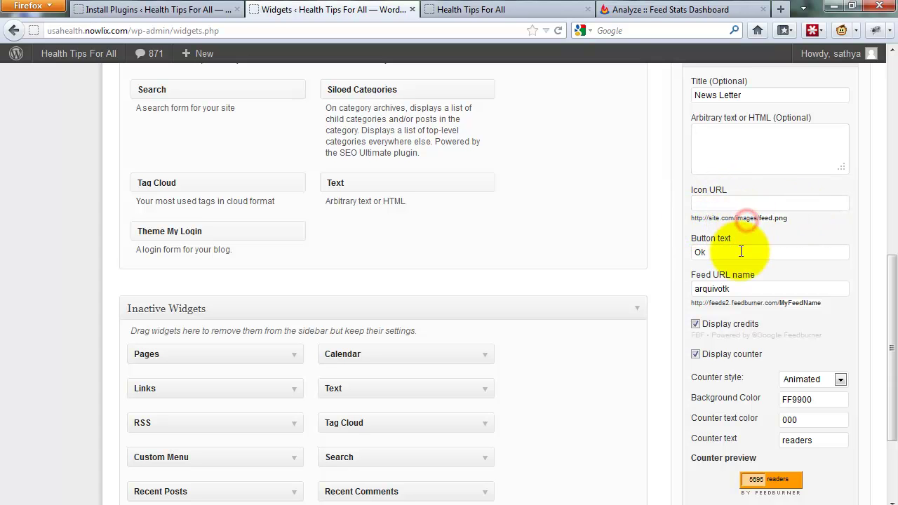
scroll(741, 250, "up", 8)
- Expand and collapse the Sidebar Left Feedburner widget to compare its settings
scroll(739, 250, "up", 4)
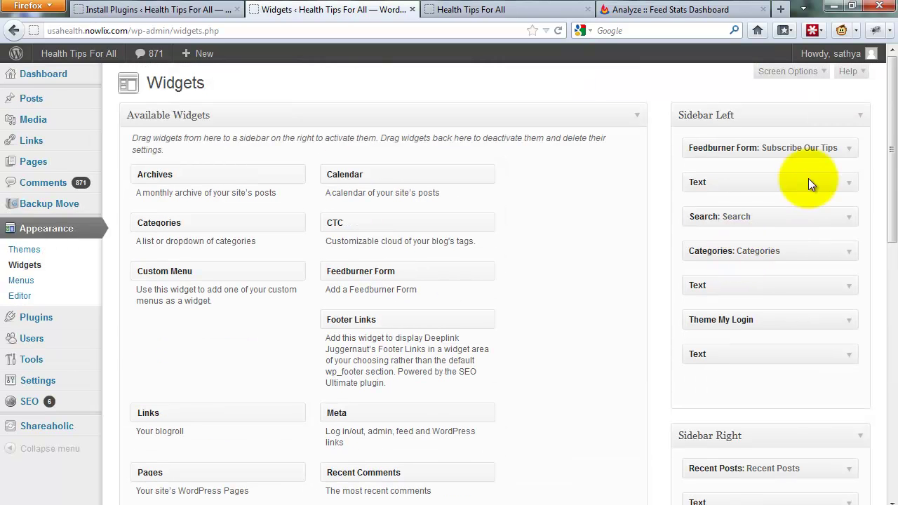
left_click(832, 150)
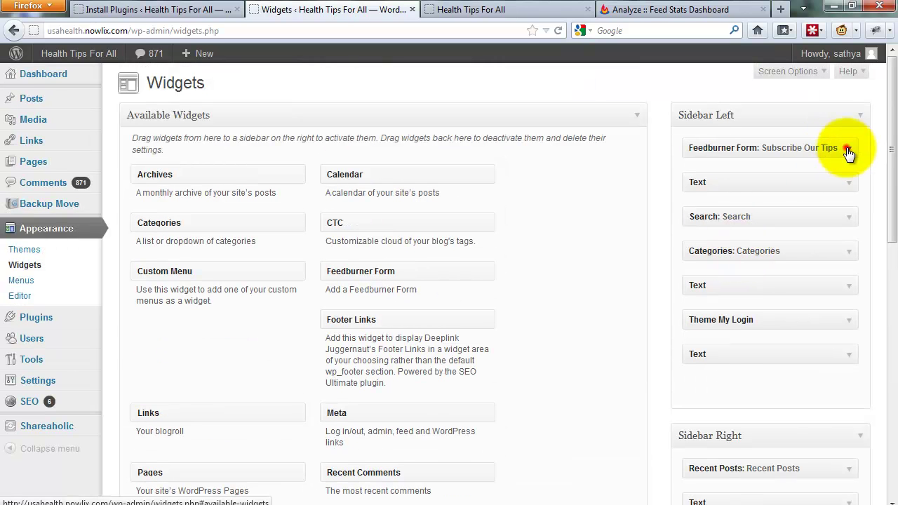
left_click(848, 150)
left_click(848, 151)
scroll(773, 208, "down", 15)
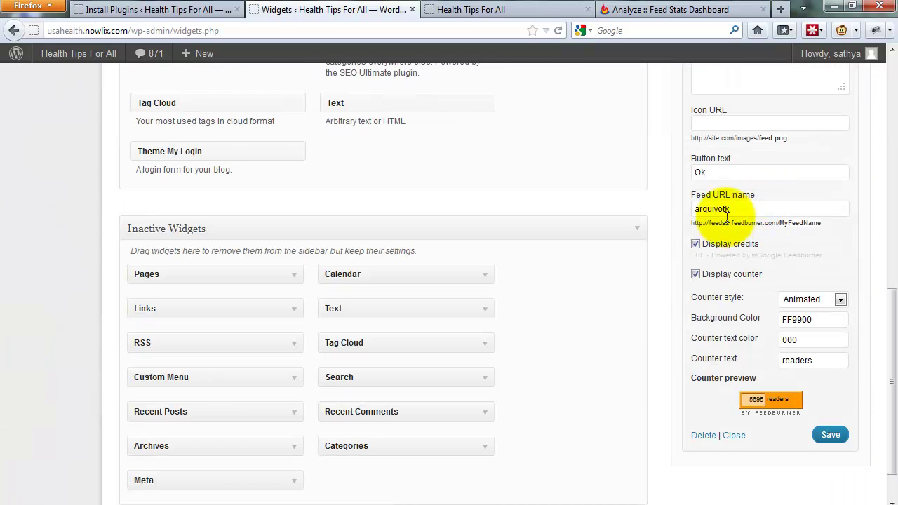
scroll(736, 206, "up", 2)
scroll(726, 204, "up", 2)
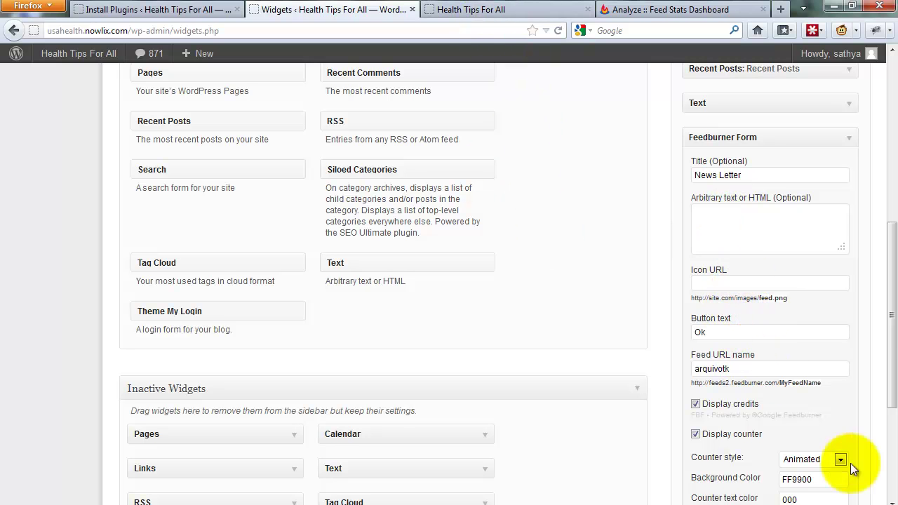
scroll(761, 402, "down", 2)
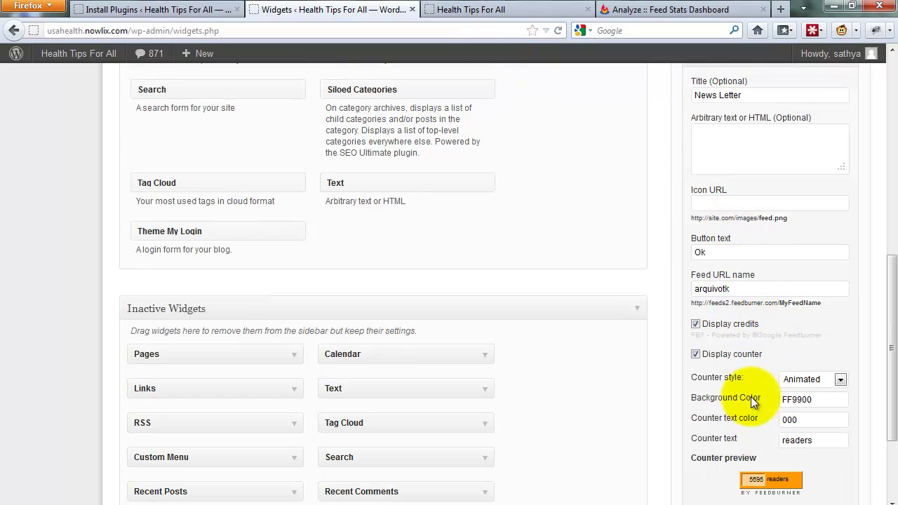
- Replace the Feed URL name arquivotk with nowlix/uBzK and save the News Letter widget
left_click(761, 288)
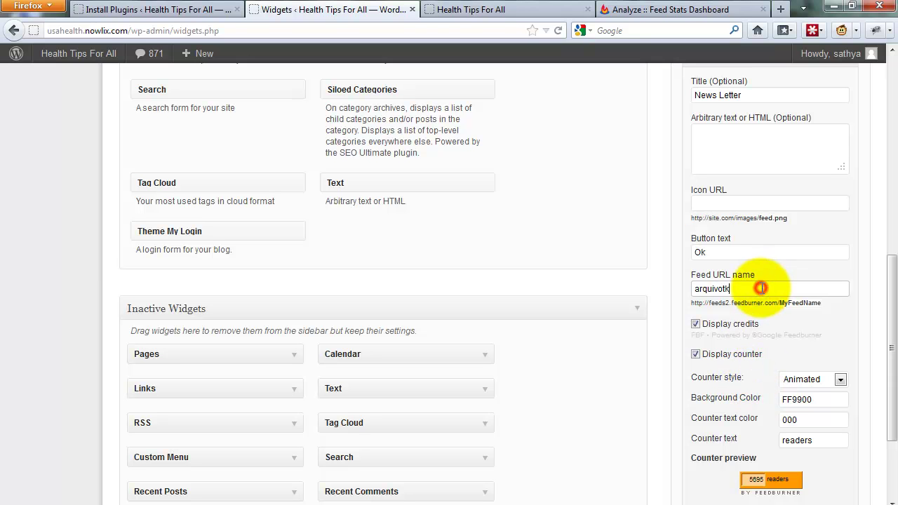
double_click(761, 288)
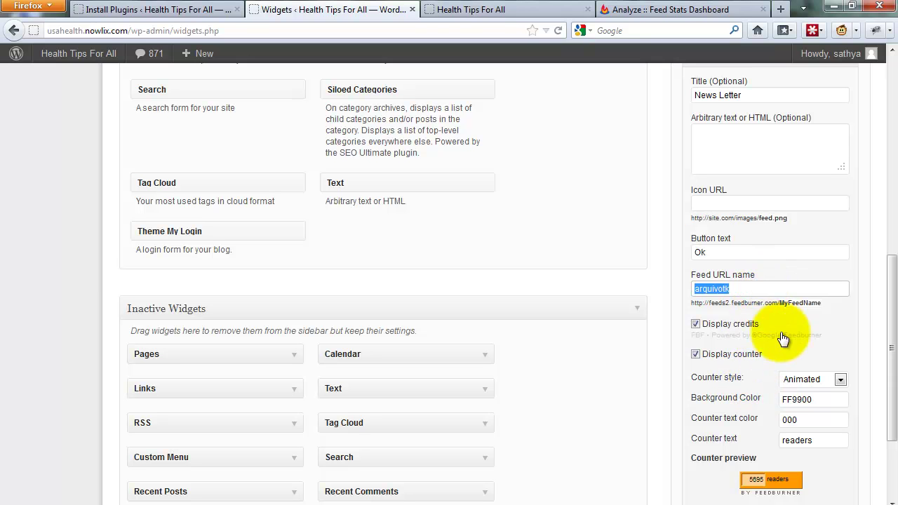
key("ctrl+v")
left_click_drag(765, 293, 698, 290)
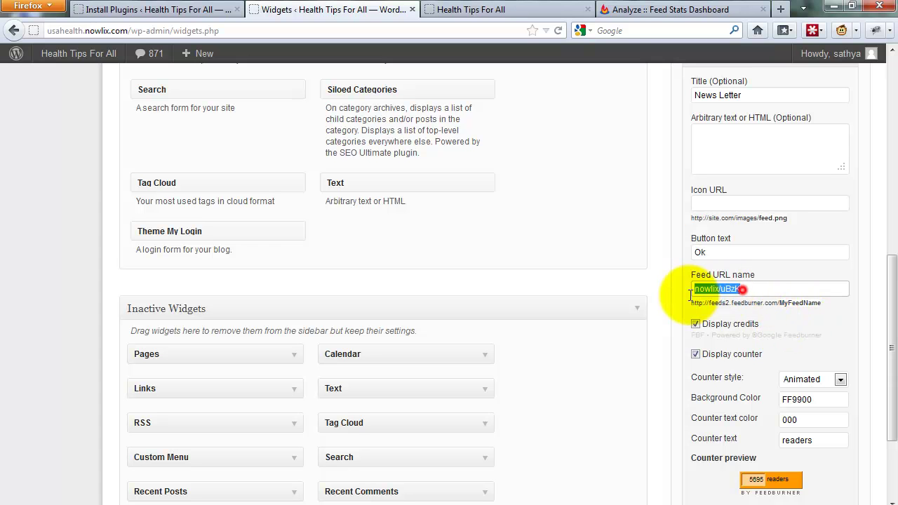
triple_click(717, 289)
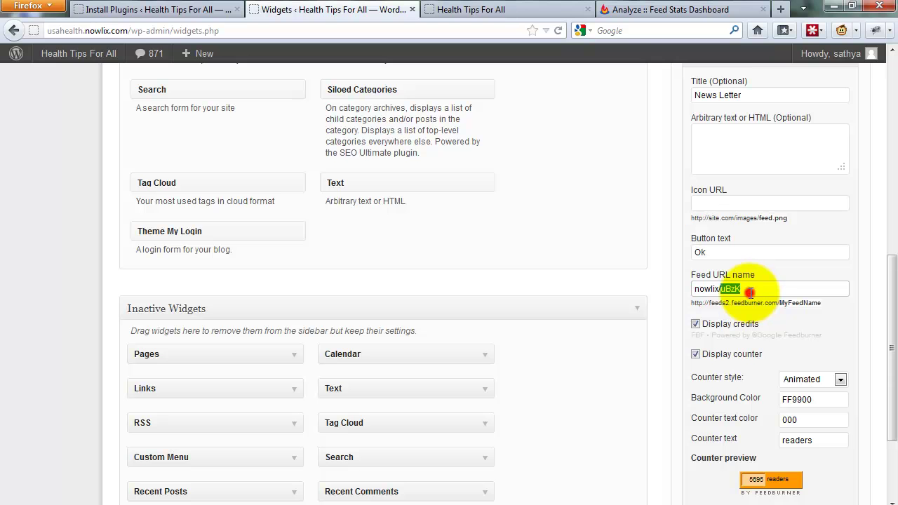
triple_click(749, 293)
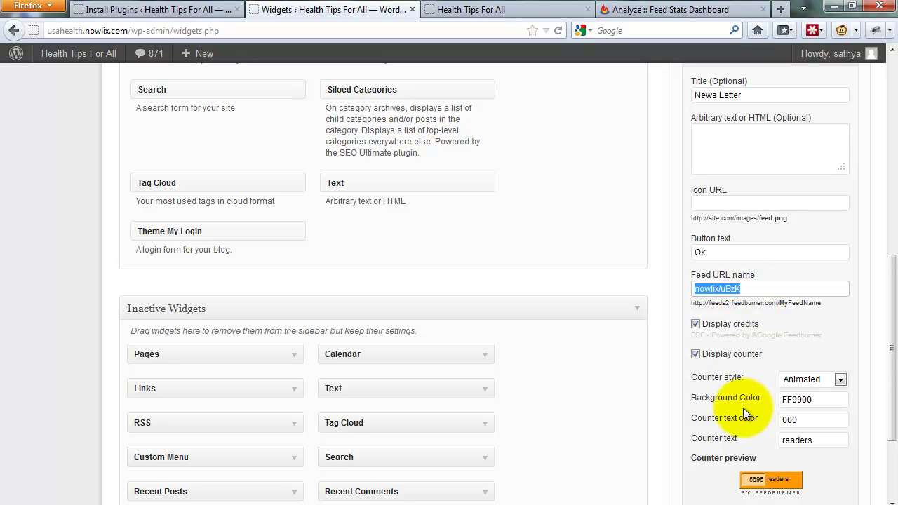
scroll(747, 393, "down", 3)
left_click(828, 383)
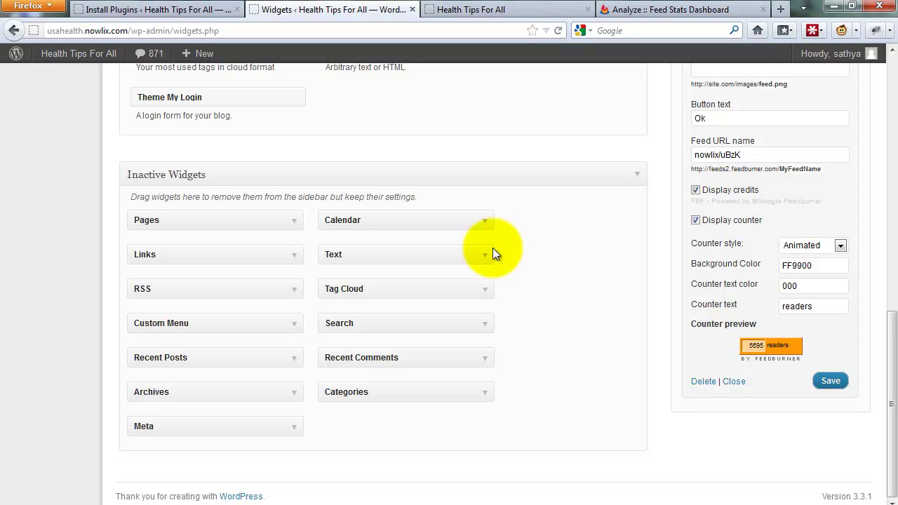
- Open the live 'Losing Weight – Some Useful Tips' post on the Health Tips For All site
left_click(522, 9)
right_click(540, 135)
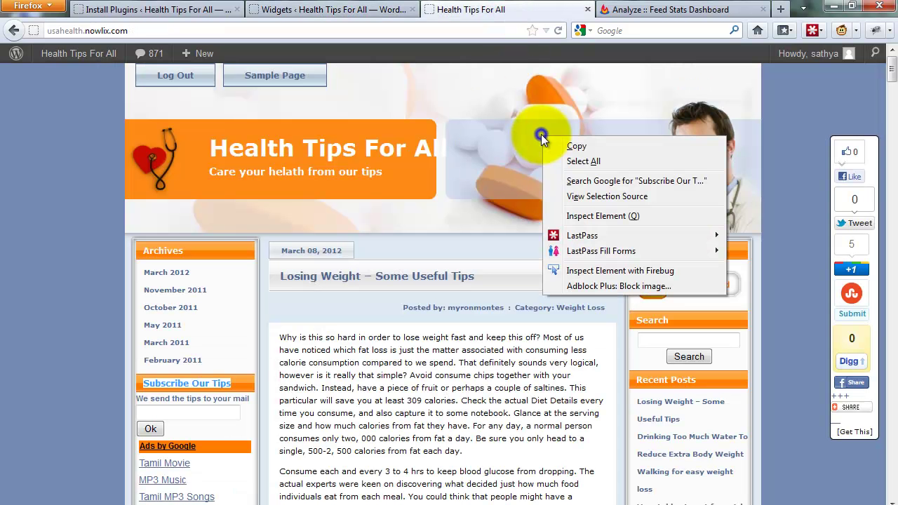
left_click(453, 277)
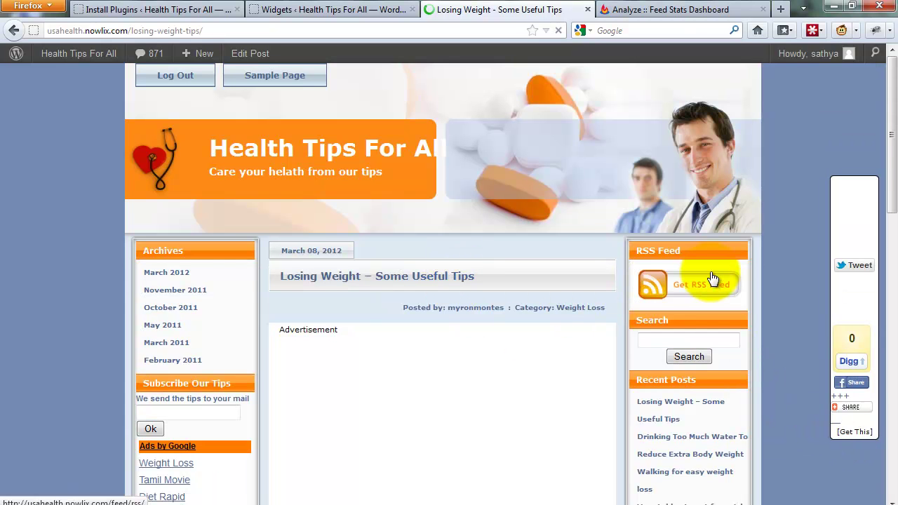
- Check the News Letter heading and email box in the post's sidebar
scroll(715, 295, "down", 15)
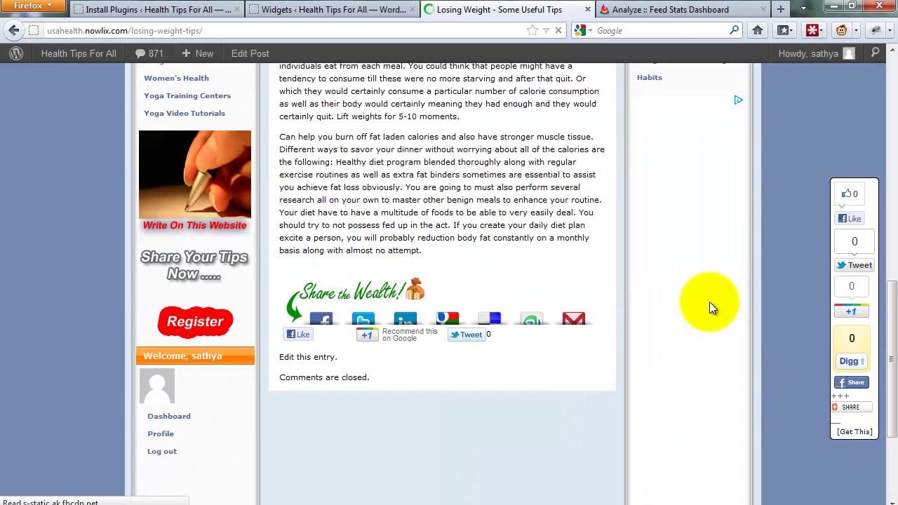
scroll(709, 303, "down", 5)
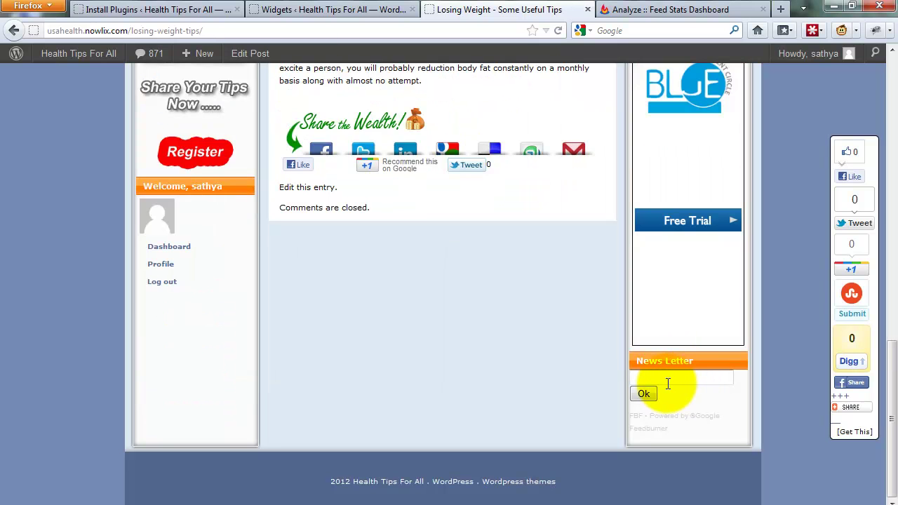
triple_click(669, 362)
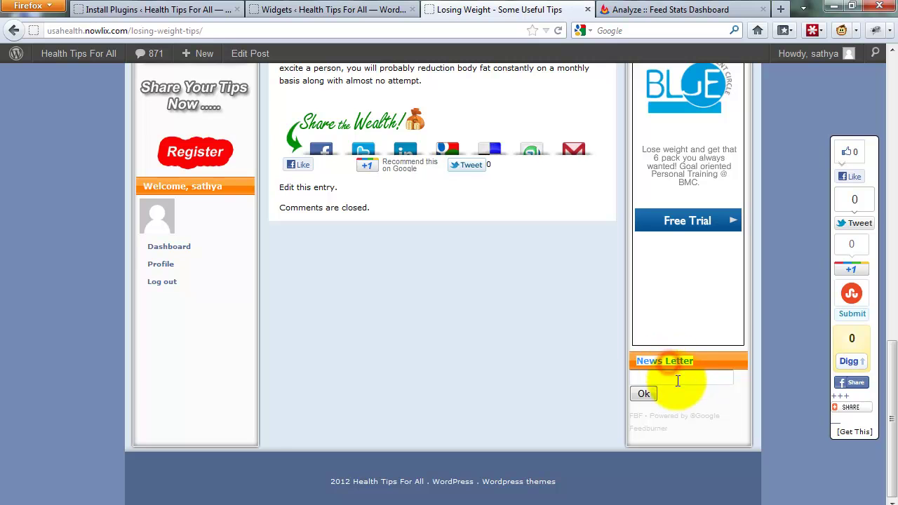
left_click(677, 381)
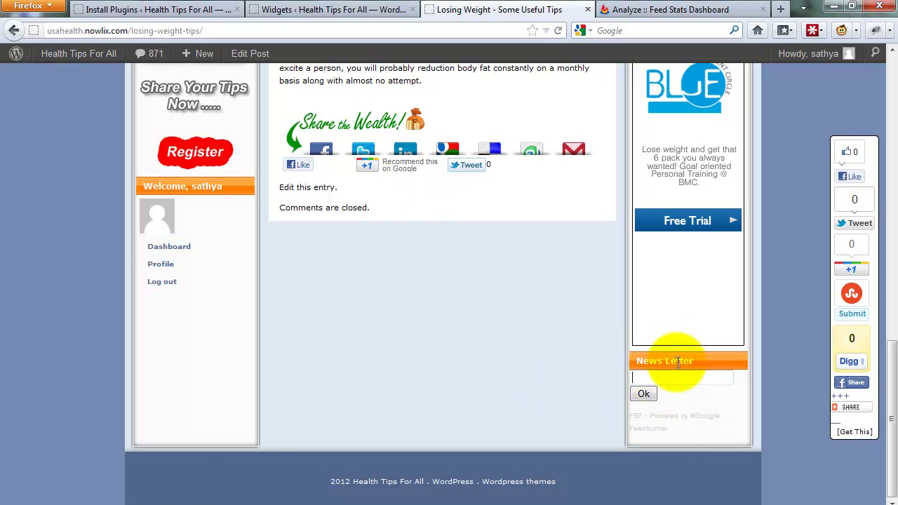
scroll(402, 277, "up", 10)
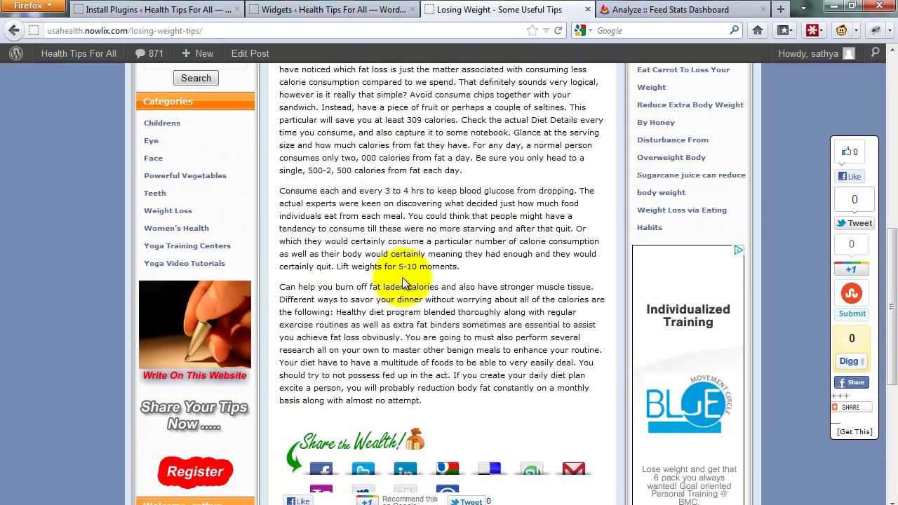
- Change the FeedBurner widget's button text from Ok to Submit, checking the live post along the way
left_click(267, 10)
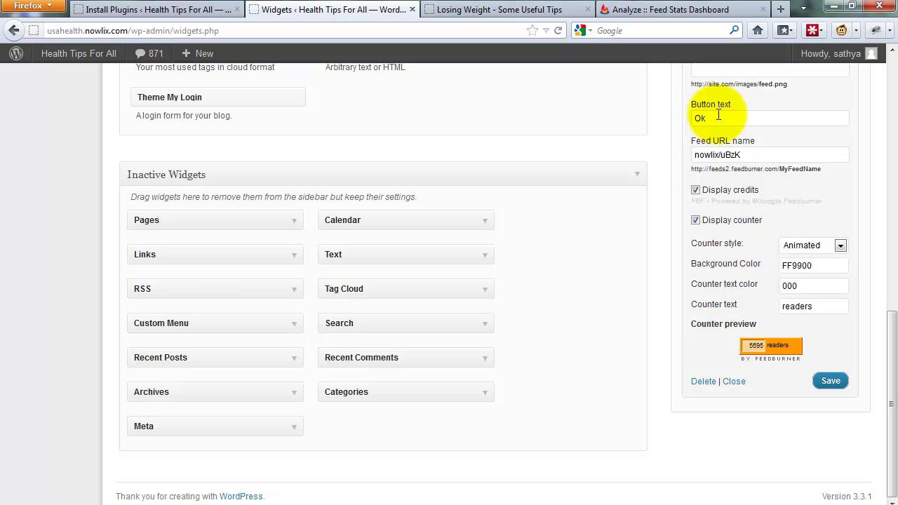
left_click_drag(723, 117, 673, 115)
scroll(672, 115, "up", 2)
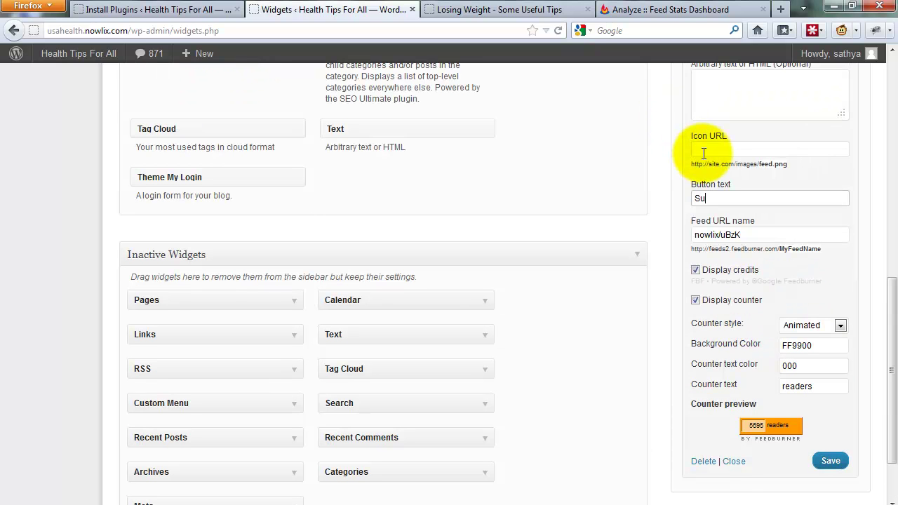
left_click(528, 23)
scroll(673, 281, "down", 10)
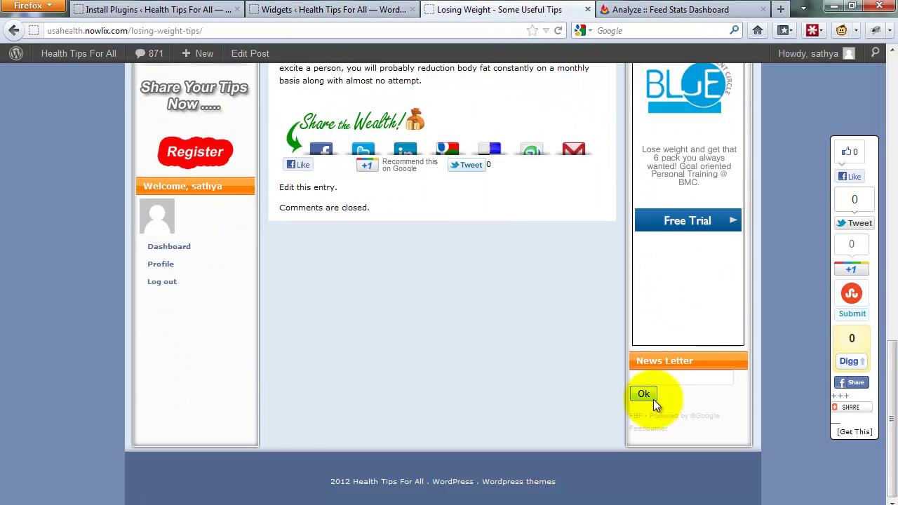
left_click(150, 10)
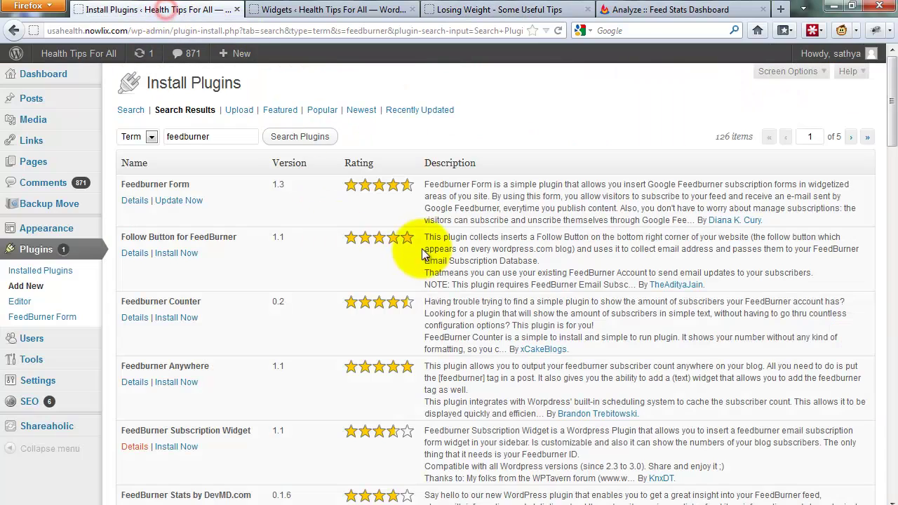
left_click(295, 9)
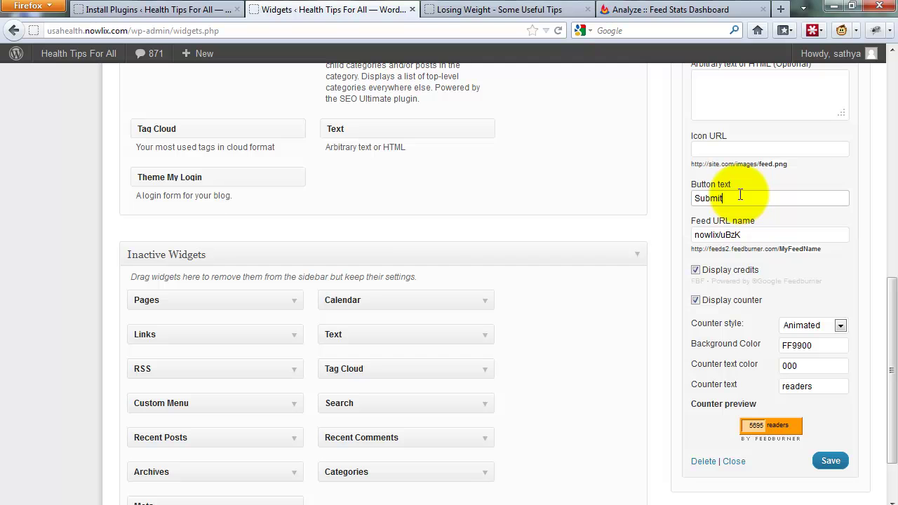
double_click(739, 194)
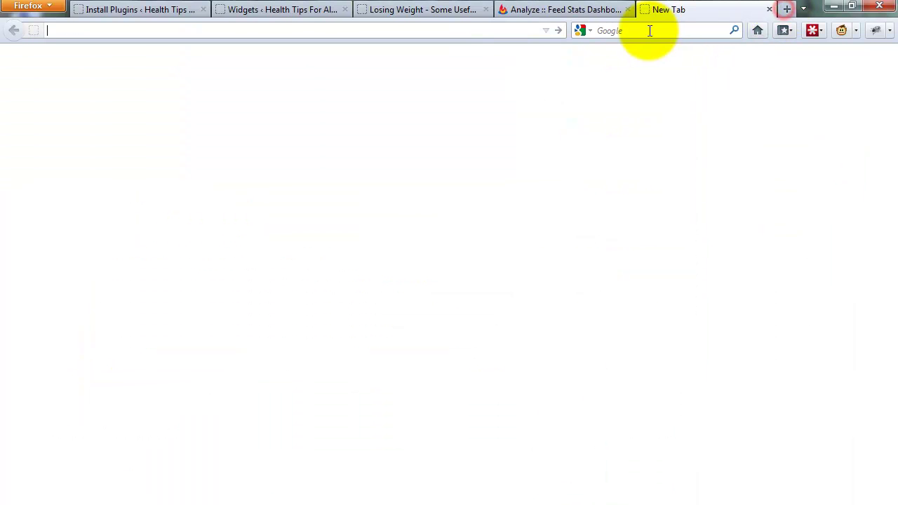
- Search Google Images for 'feedburner icon'
left_click(758, 31)
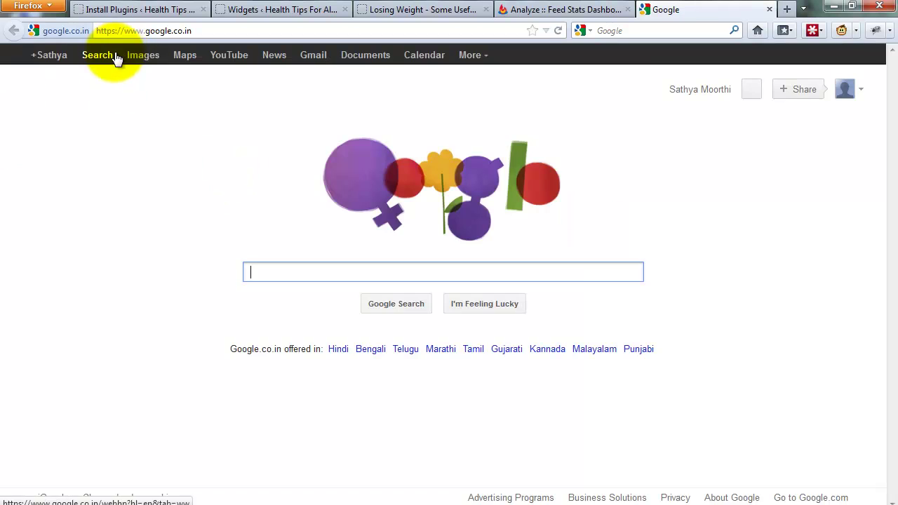
left_click(150, 62)
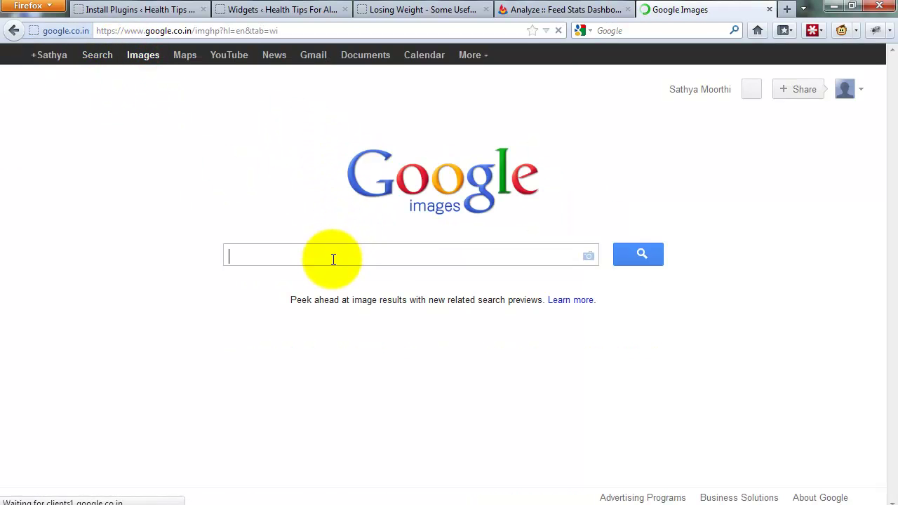
type("feed")
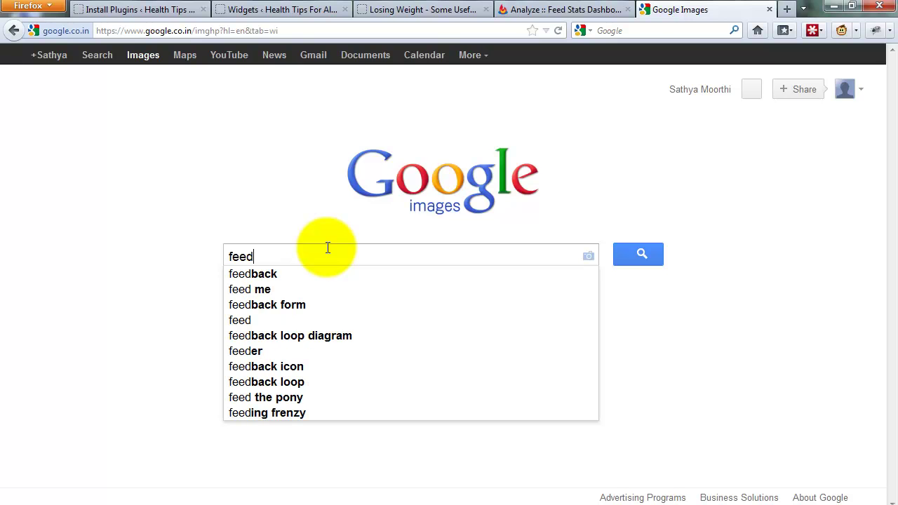
type("burner")
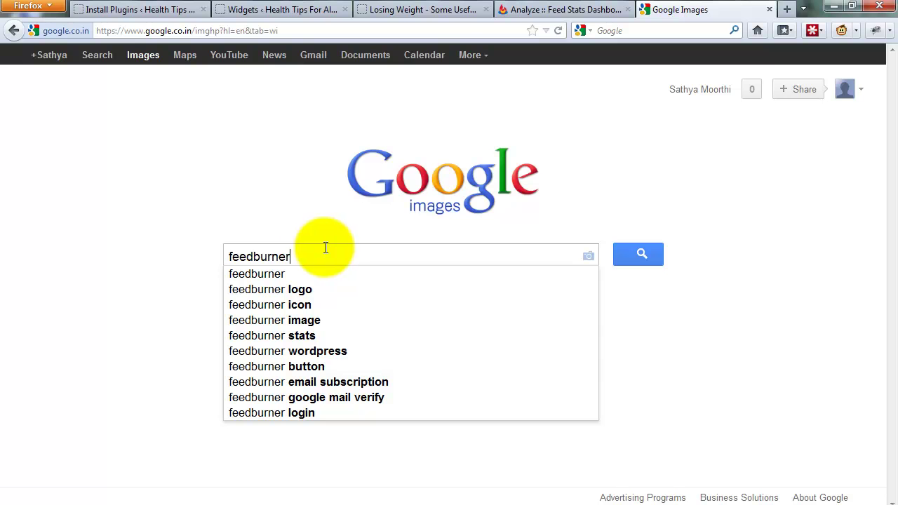
left_click(289, 305)
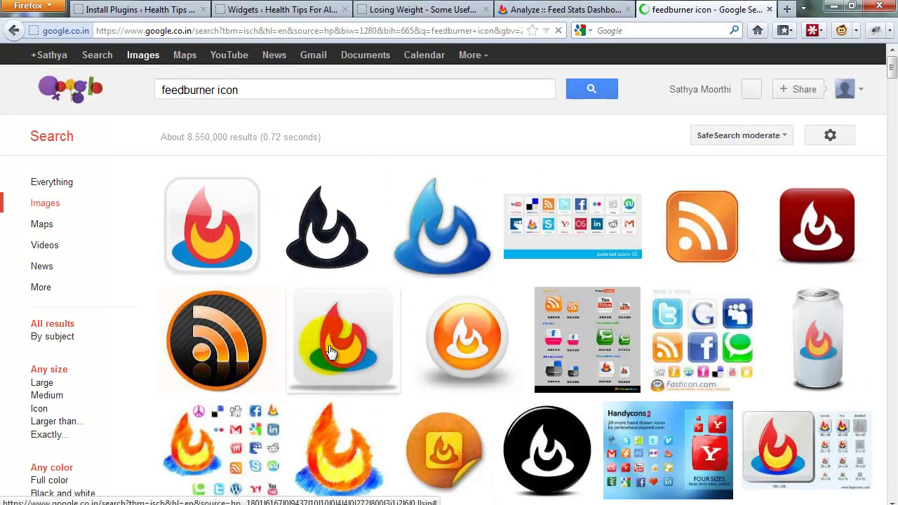
- Browse the results and open the rss-icons.jpg result in a background tab
scroll(532, 333, "down", 2)
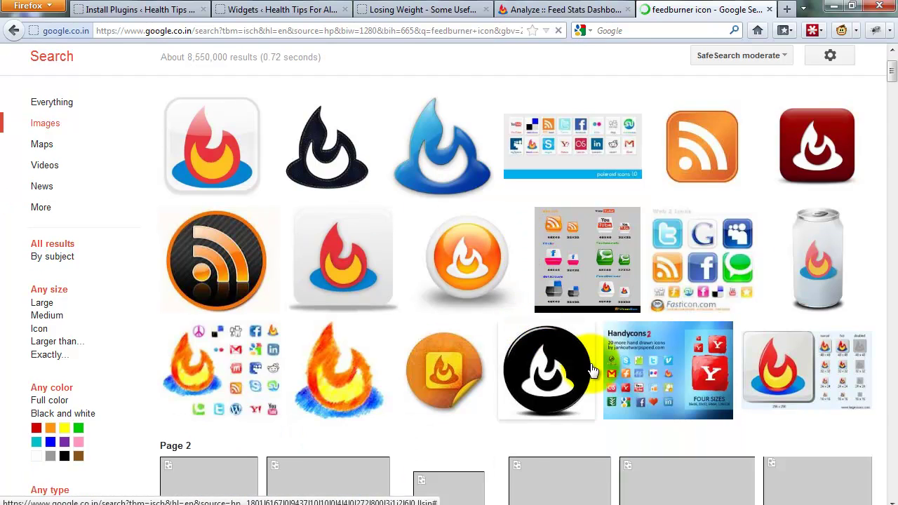
scroll(591, 372, "down", 6)
mouse_move(471, 301)
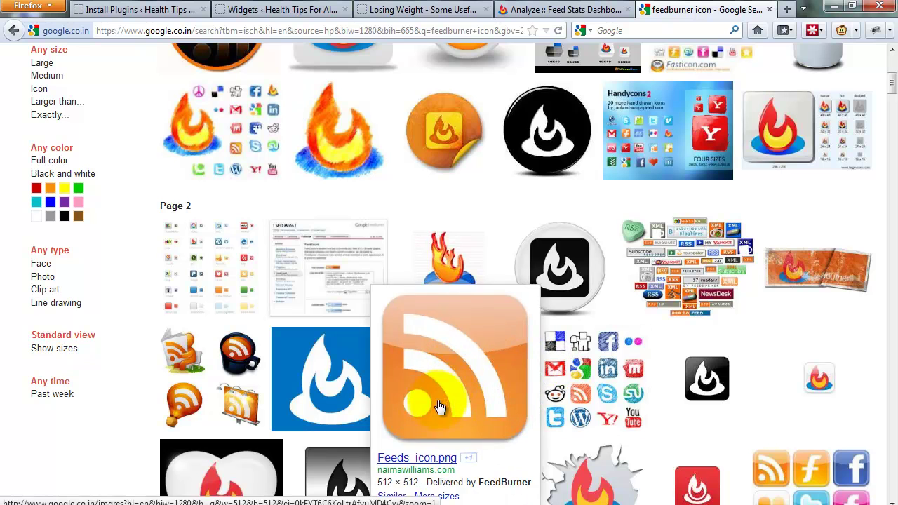
mouse_move(229, 390)
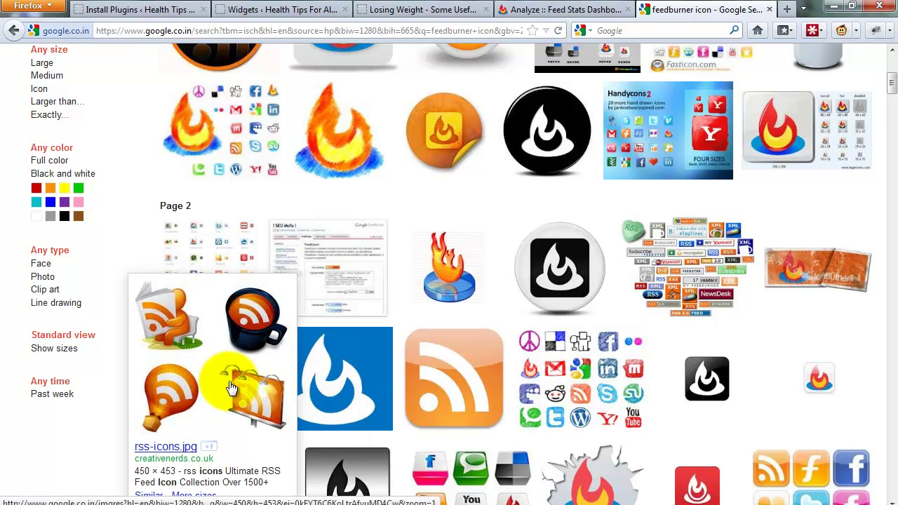
middle_click(181, 360)
left_click(702, 10)
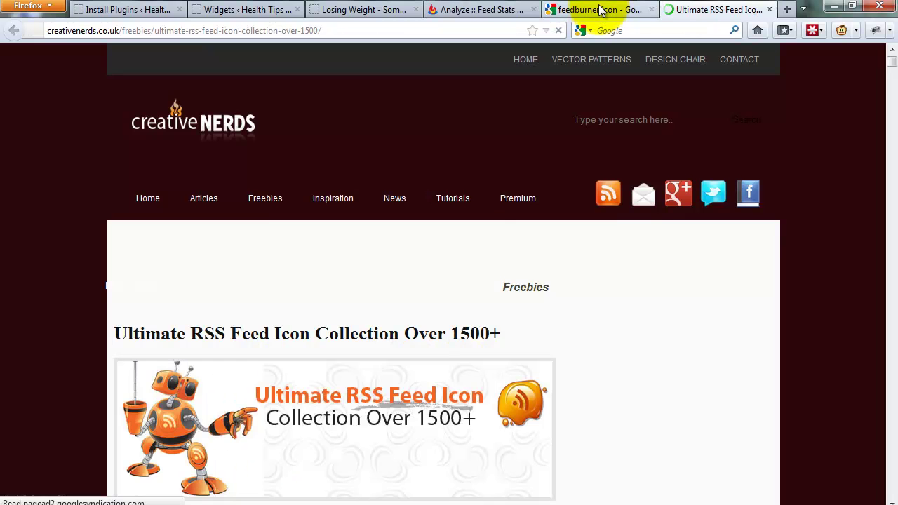
scroll(310, 278, "down", 5)
scroll(312, 279, "down", 15)
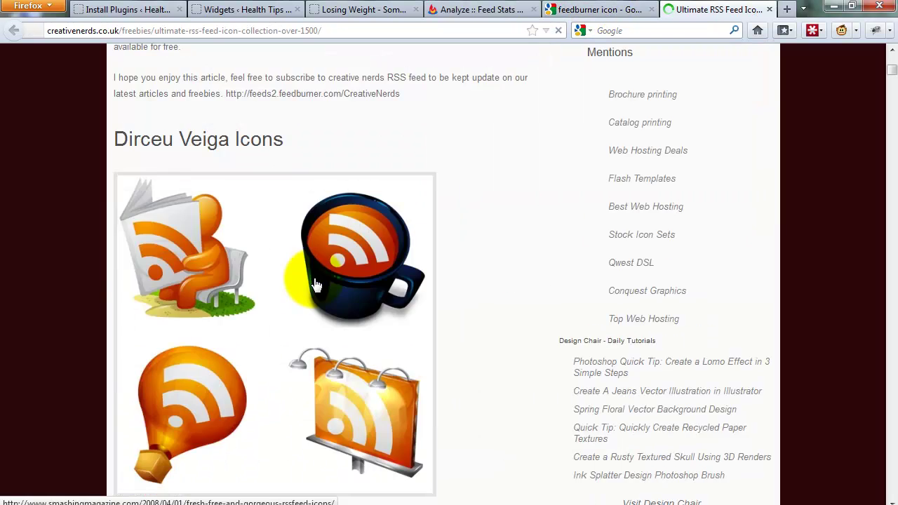
scroll(317, 280, "down", 10)
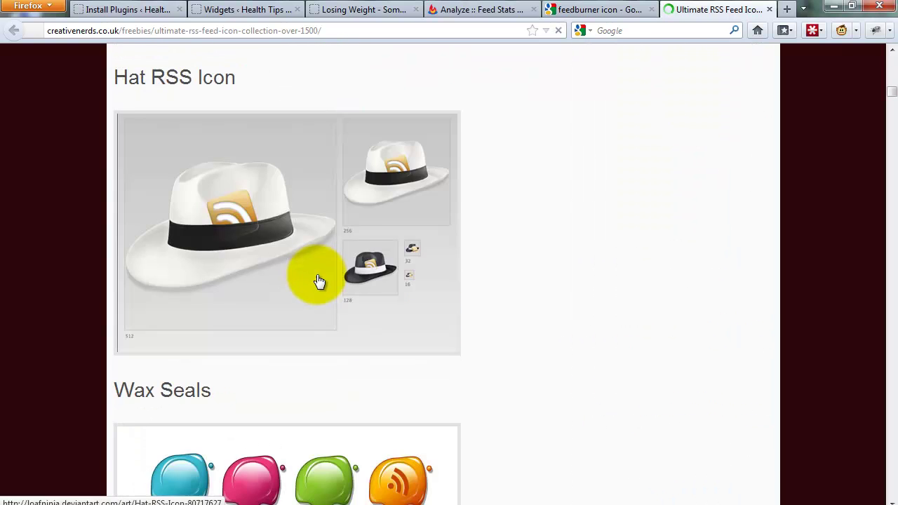
scroll(341, 253, "down", 10)
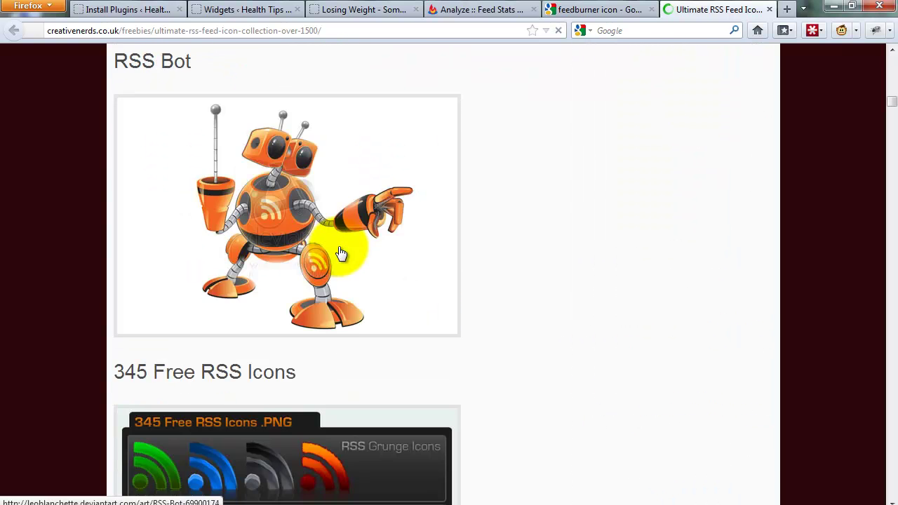
scroll(344, 254, "up", 5)
scroll(346, 252, "down", 12)
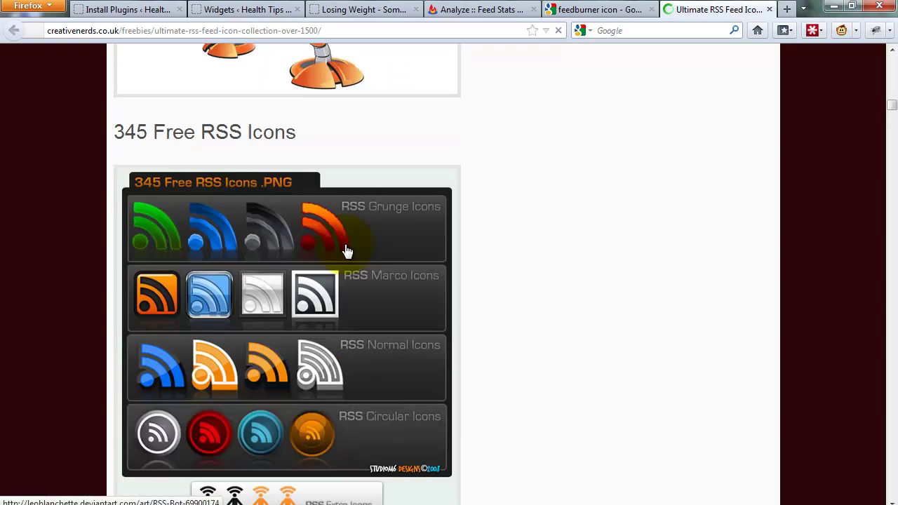
scroll(347, 243, "down", 4)
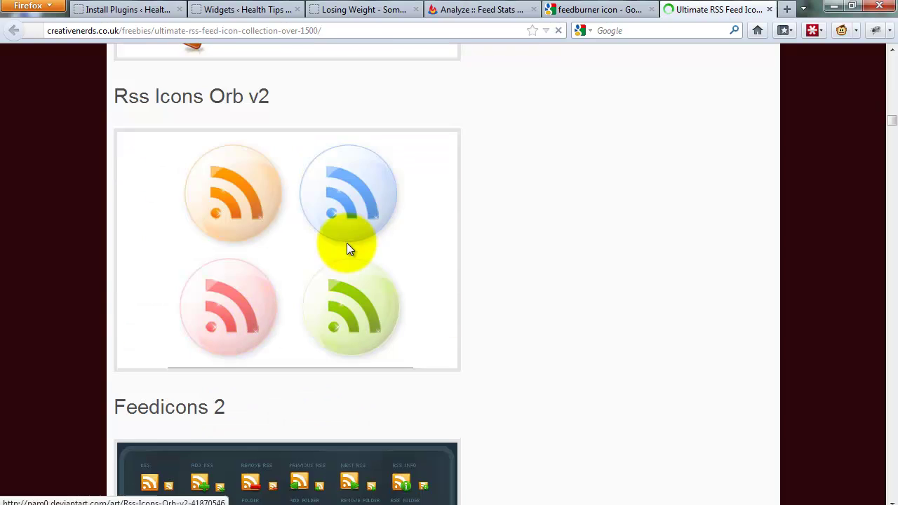
- Close the RSS icon collection page and scroll through the feedburner icon results
key("ctrl+Page_Up")
middle_click(708, 14)
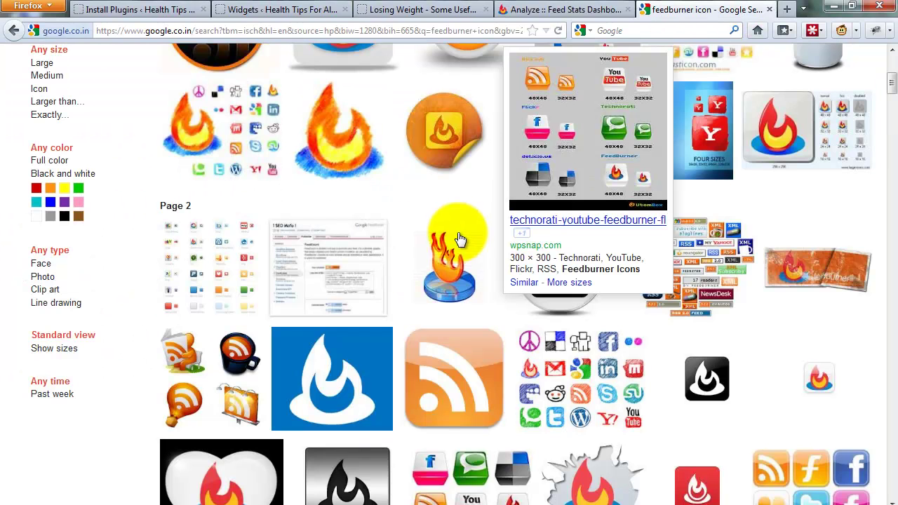
scroll(439, 282, "down", 3)
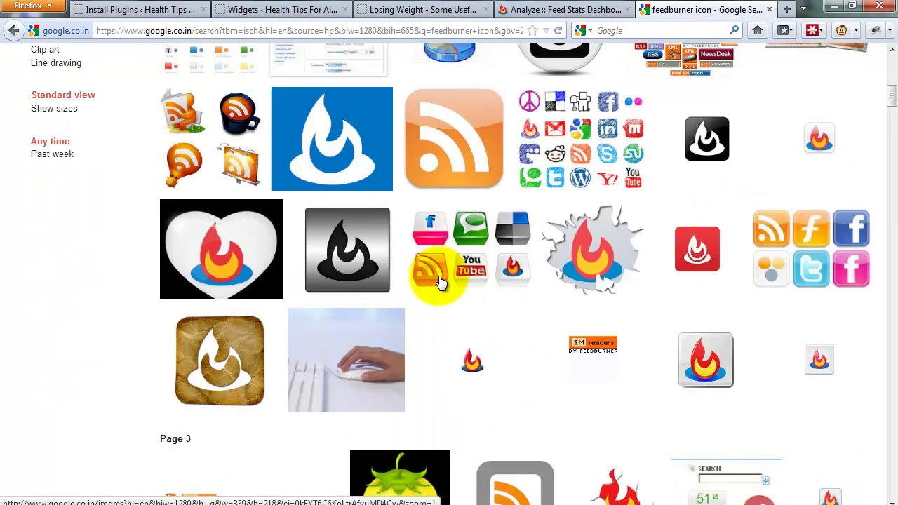
scroll(440, 282, "down", 6)
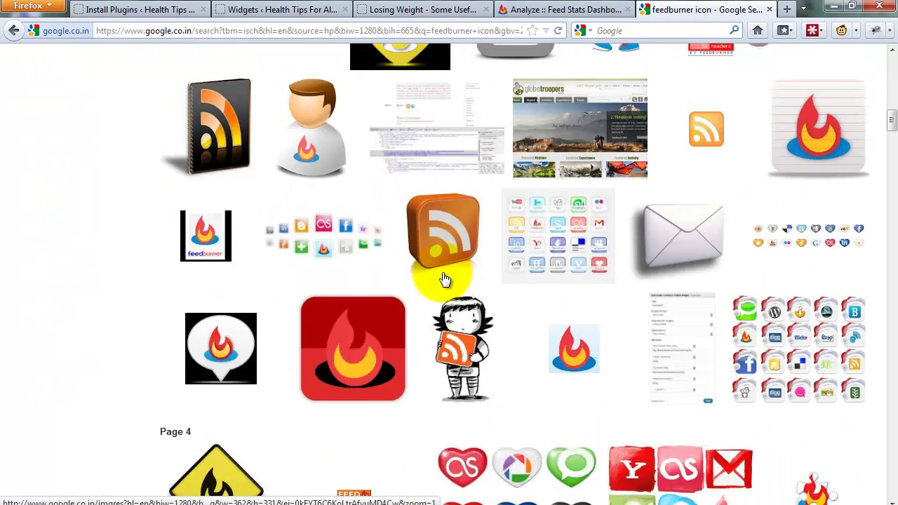
scroll(444, 279, "down", 3)
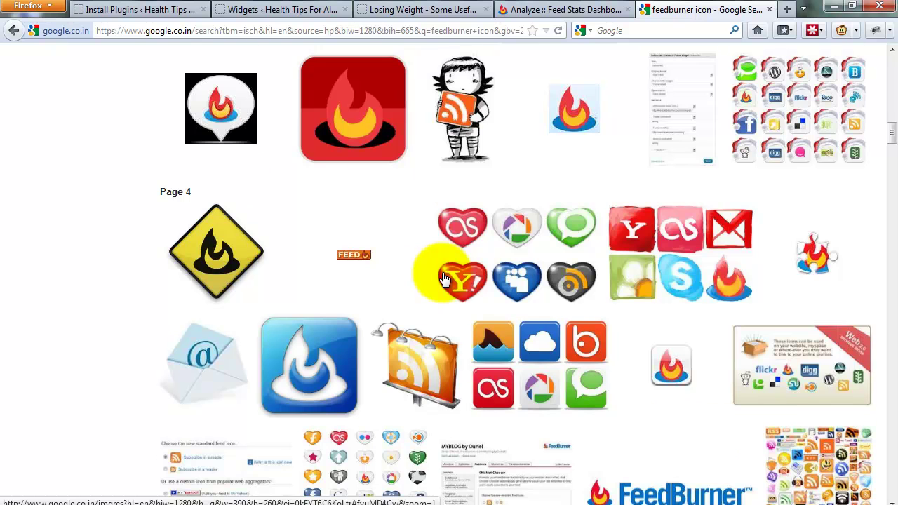
scroll(445, 279, "down", 1)
- Scroll down to Page 4 and preview the orange RSS billboard Feed.png thumbnail
mouse_move(429, 291)
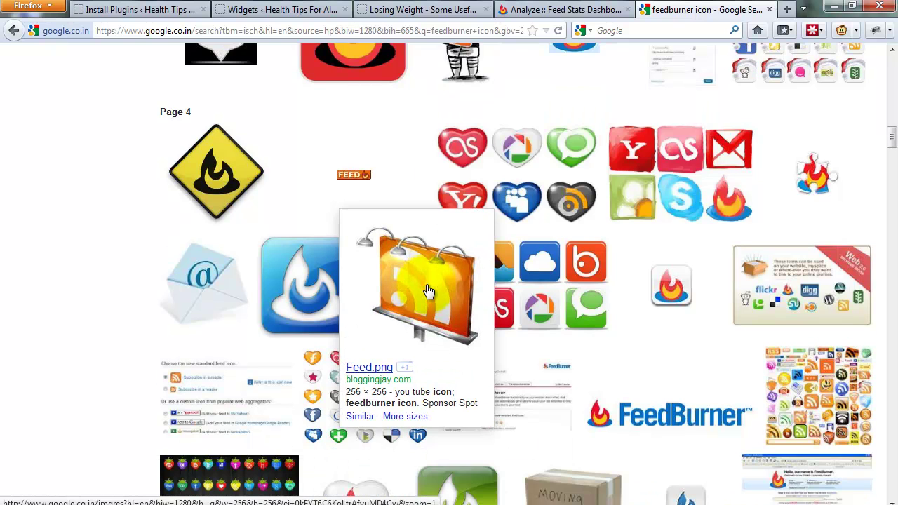
scroll(429, 290, "down", 3)
scroll(429, 287, "down", 10)
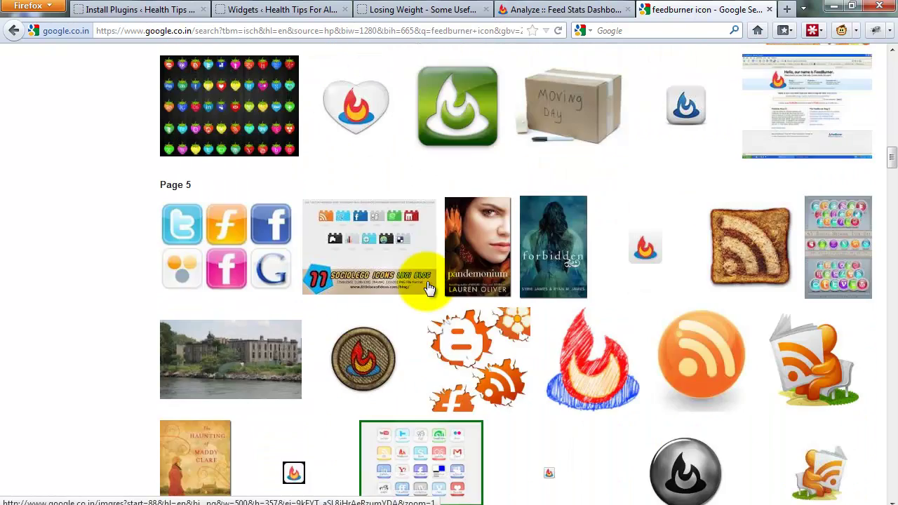
scroll(427, 282, "down", 8)
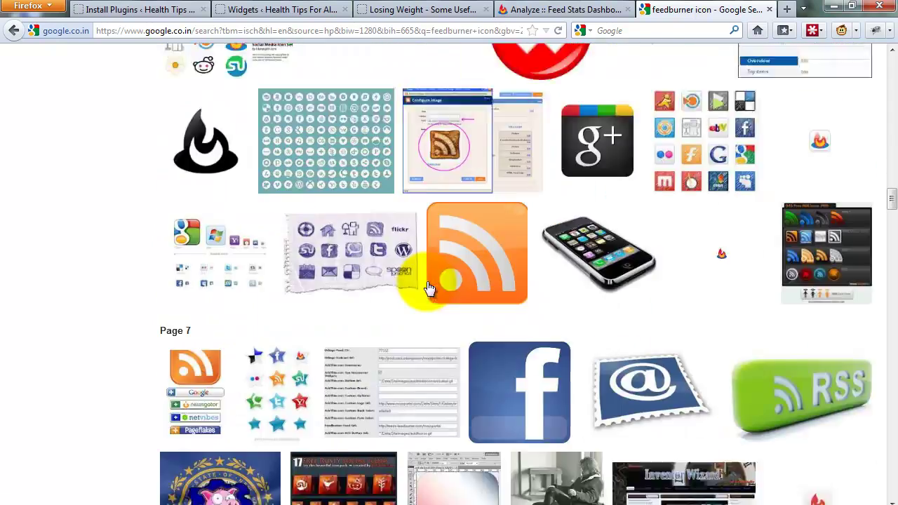
scroll(429, 288, "up", 20)
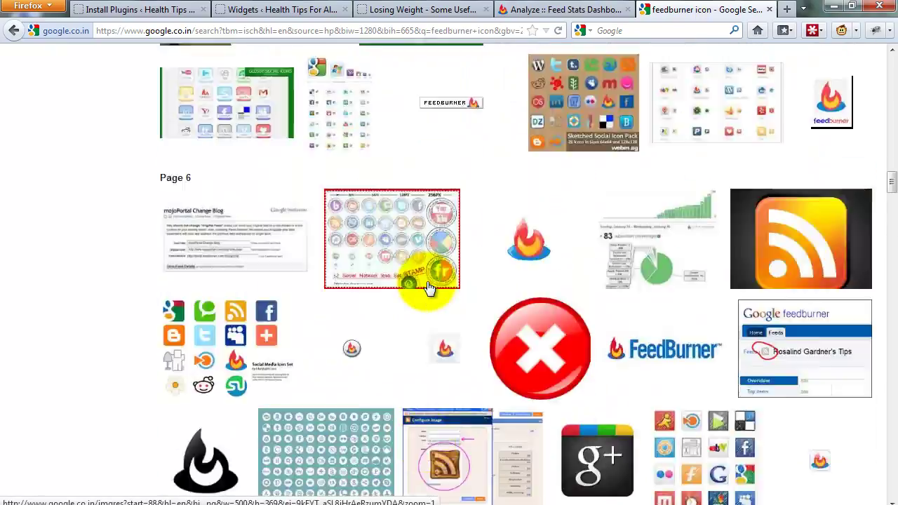
scroll(430, 282, "up", 4)
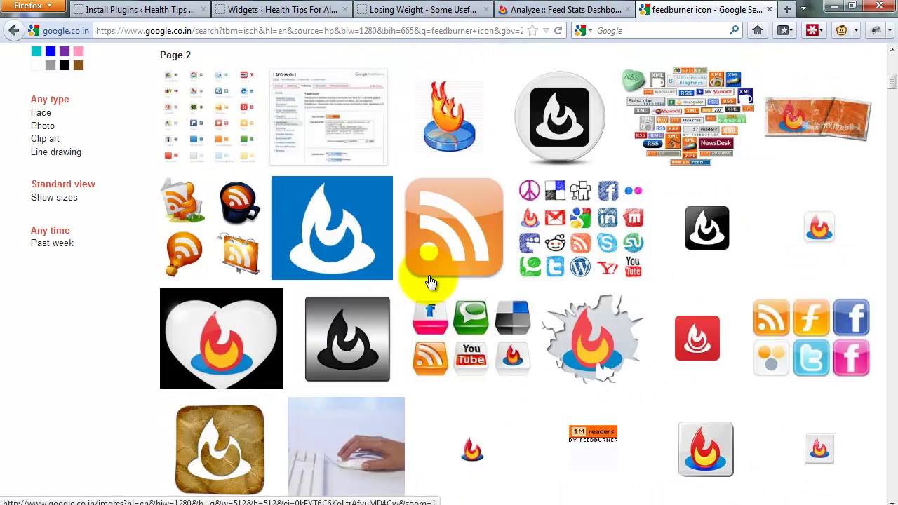
scroll(437, 260, "up", 6)
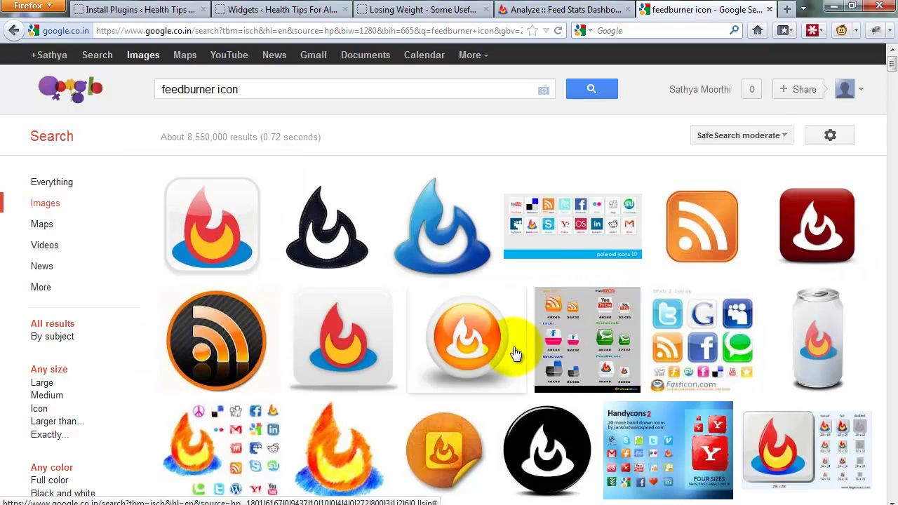
scroll(350, 347, "down", 3)
scroll(350, 344, "down", 9)
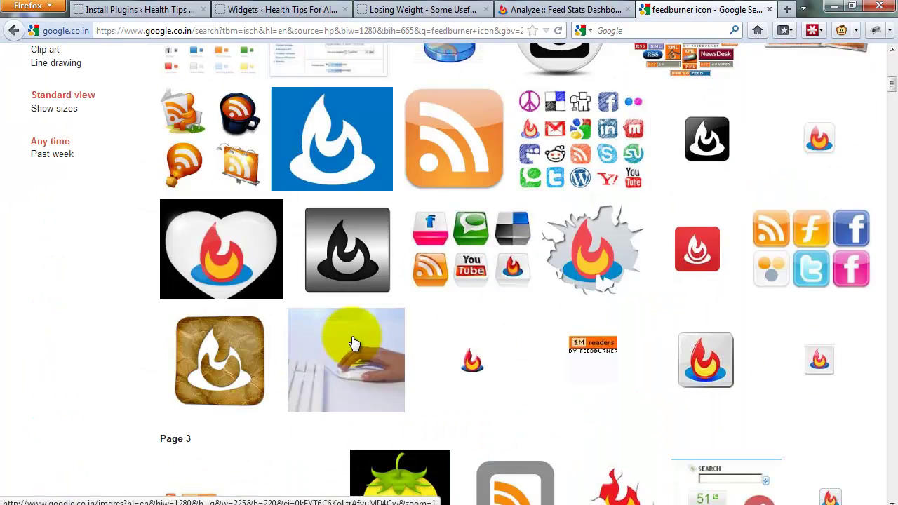
scroll(442, 386, "down", 3)
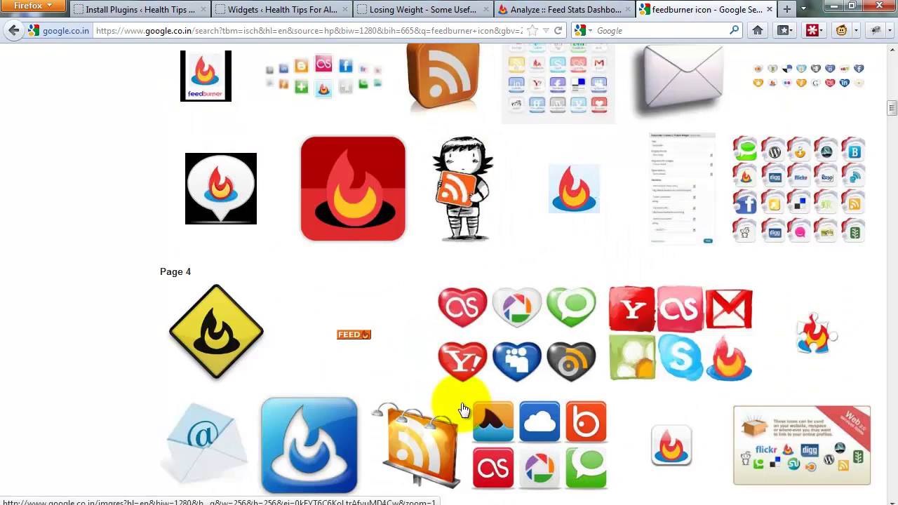
scroll(390, 302, "down", 2)
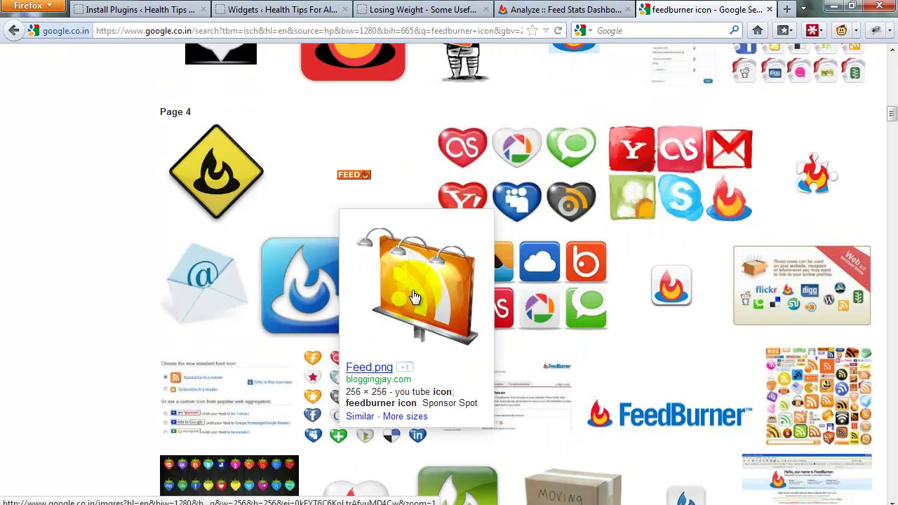
- Open the RSS billboard result in a new tab and view its image at the source address
middle_click(391, 334)
left_click(680, 19)
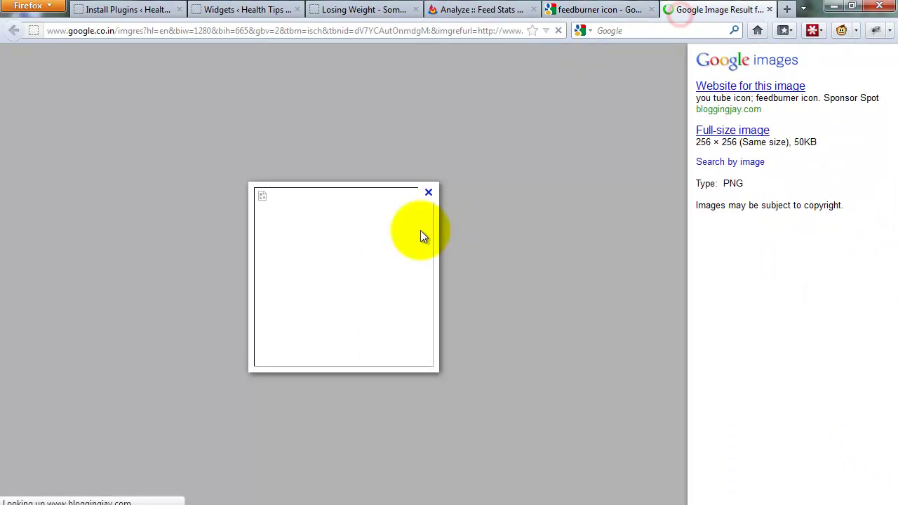
right_click(347, 244)
left_click(382, 271)
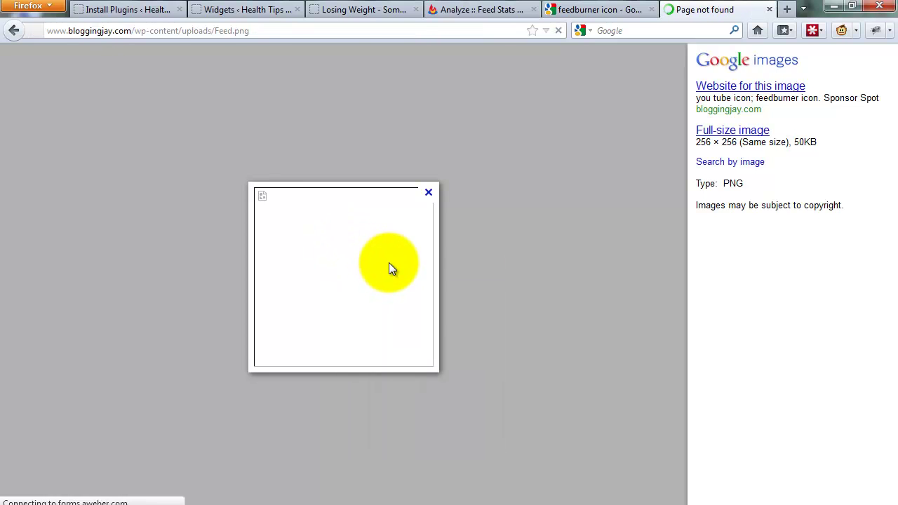
left_click(277, 34)
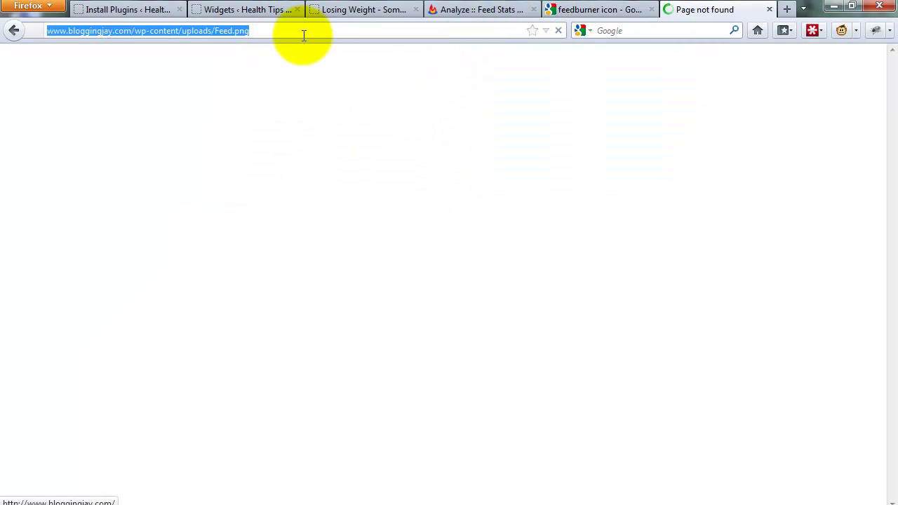
- From the page-not-found tab, open Feed.png on its own and copy its address
left_click(589, 10)
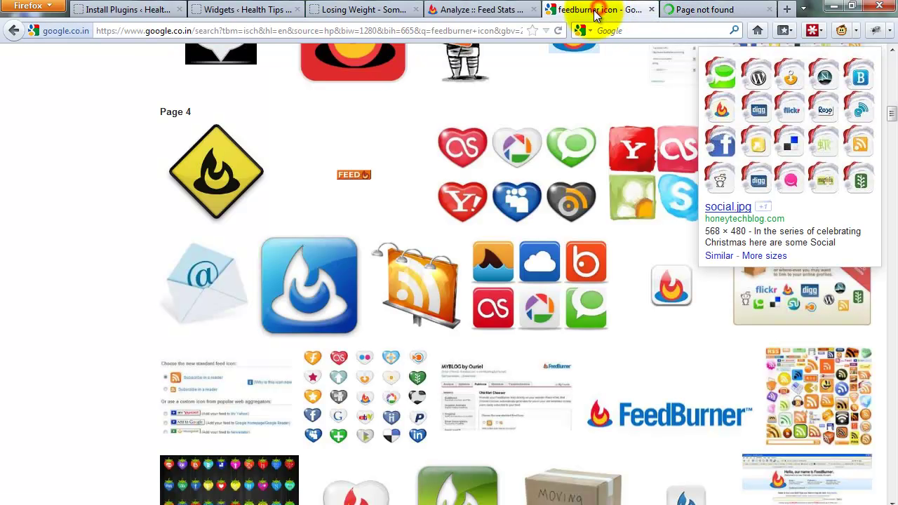
left_click(709, 10)
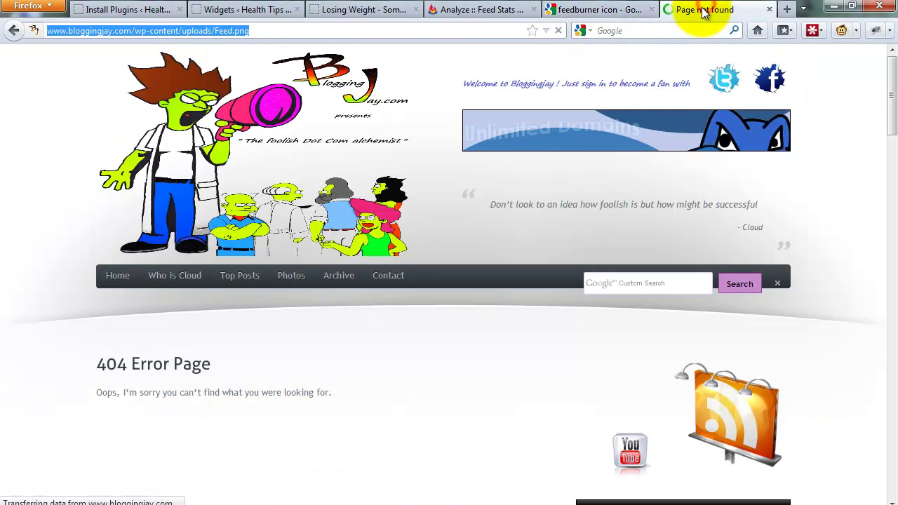
scroll(371, 247, "down", 5)
scroll(367, 242, "up", 2)
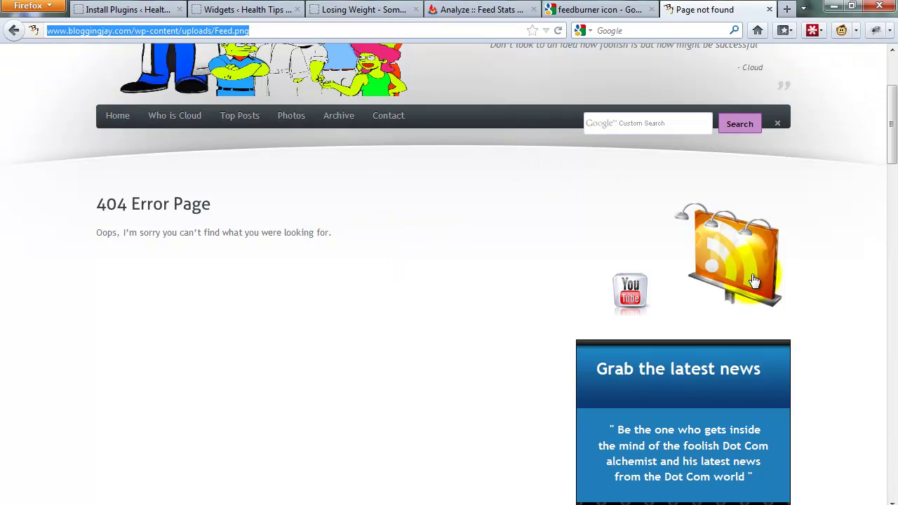
right_click(743, 215)
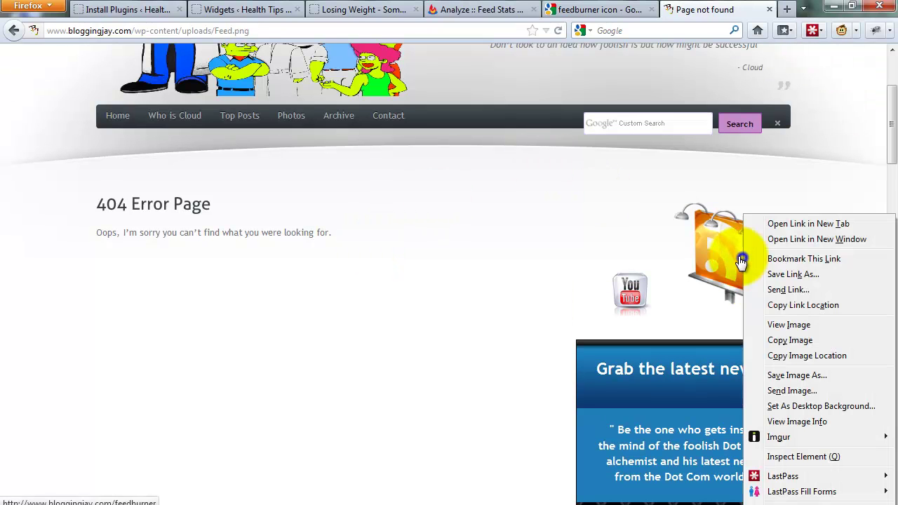
left_click(788, 324)
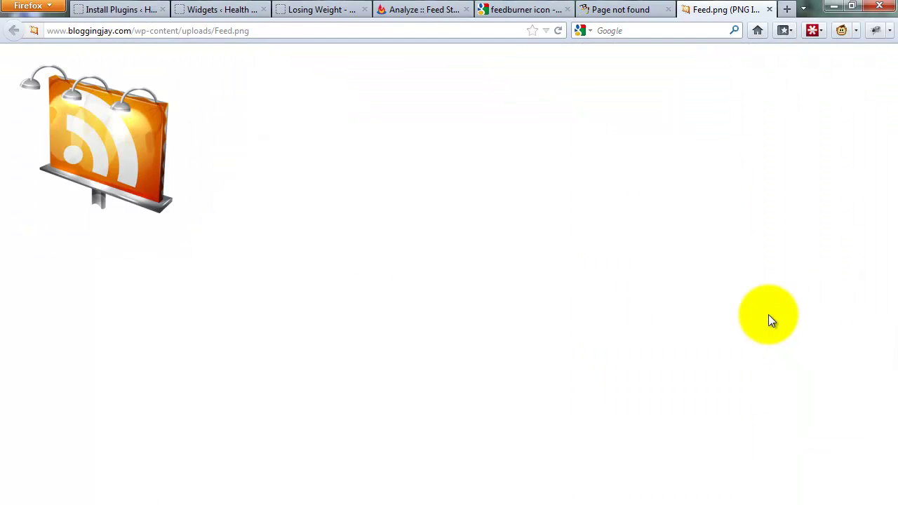
left_click(267, 32)
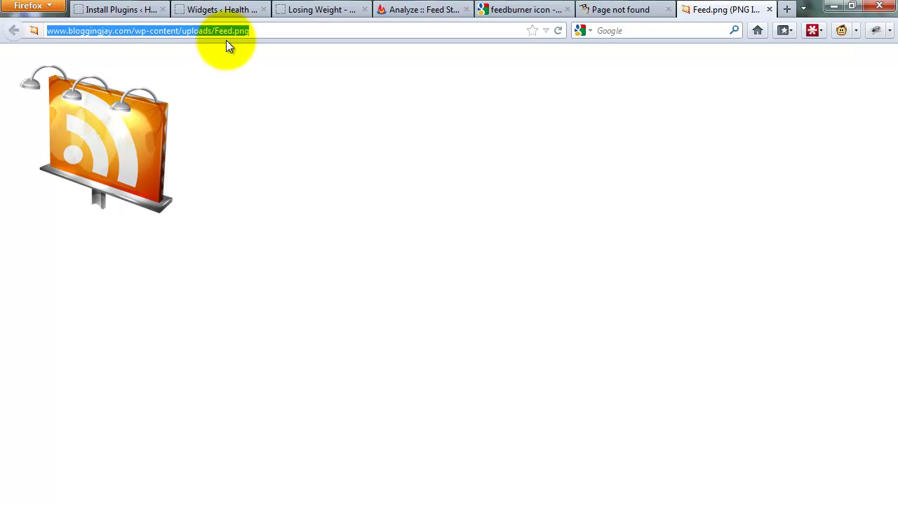
key("ctrl+x")
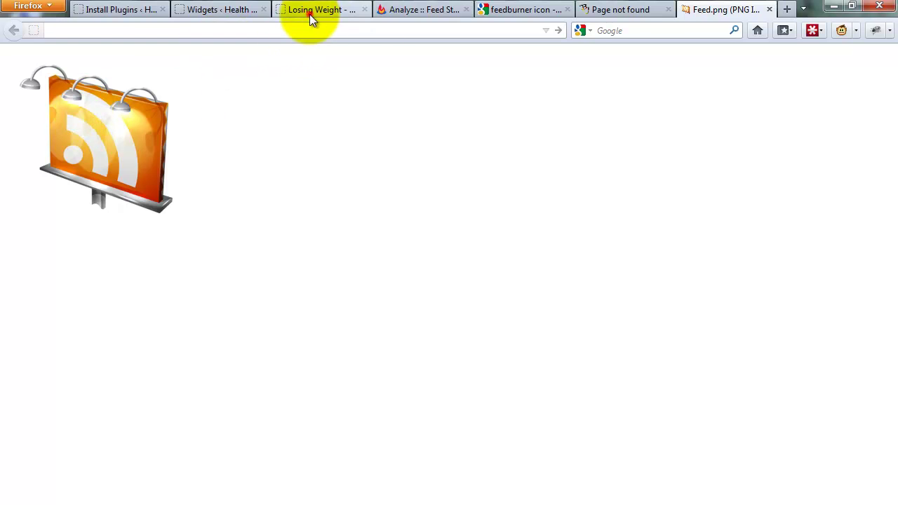
- Paste the Feed.png address into the News Letter widget's Icon URL and save the widget
left_click(223, 10)
left_click(737, 147)
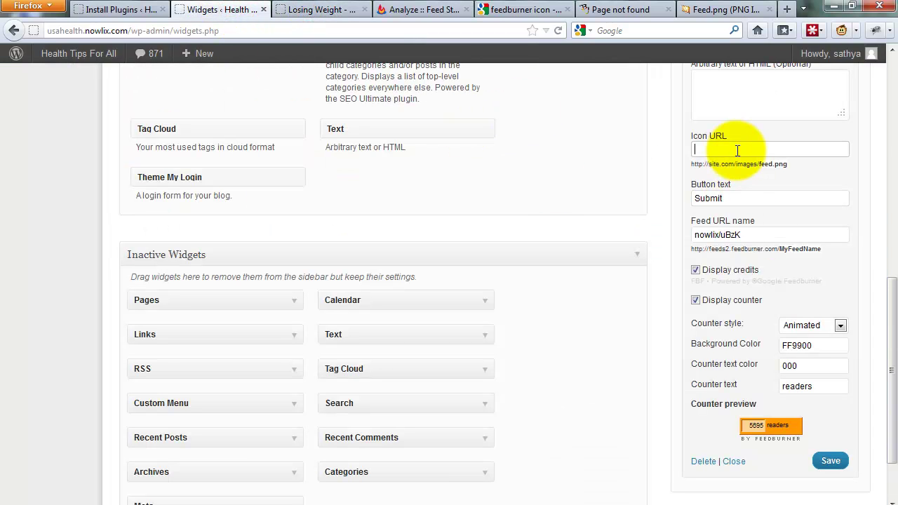
key("ctrl+v")
left_click(695, 270)
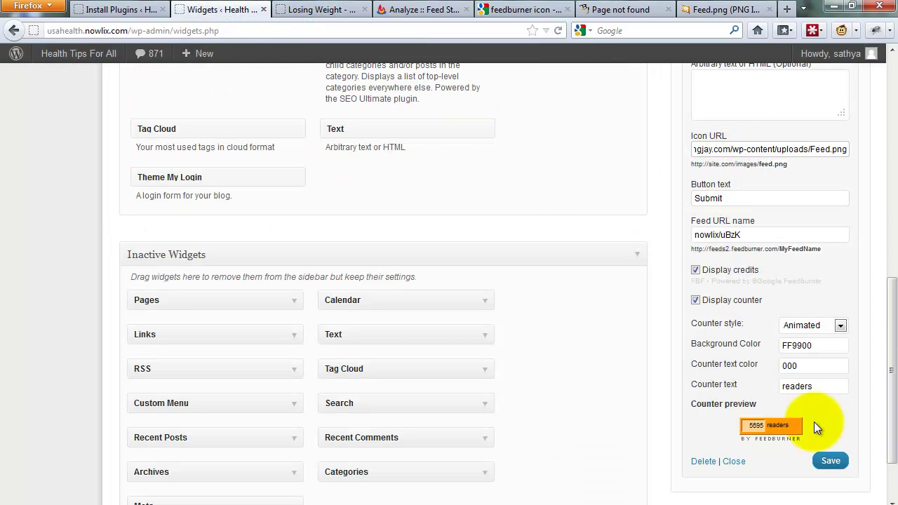
left_click(830, 461)
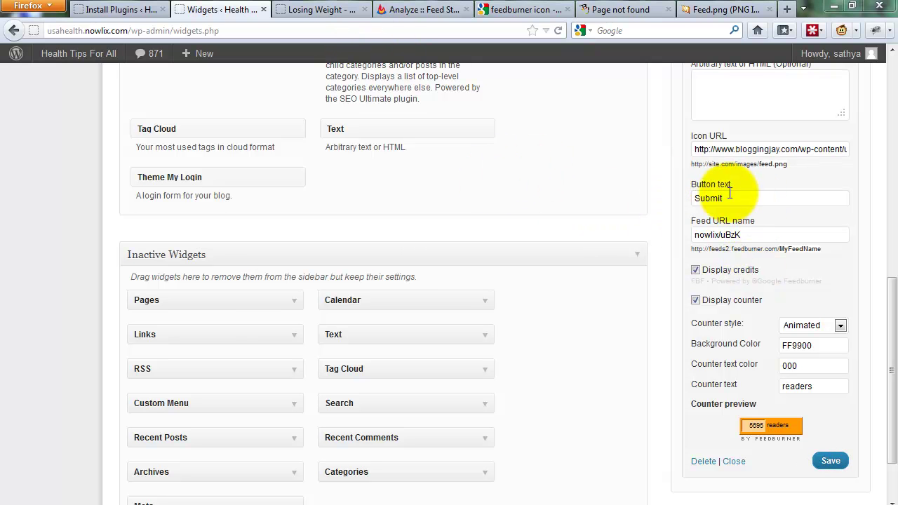
left_click(620, 110)
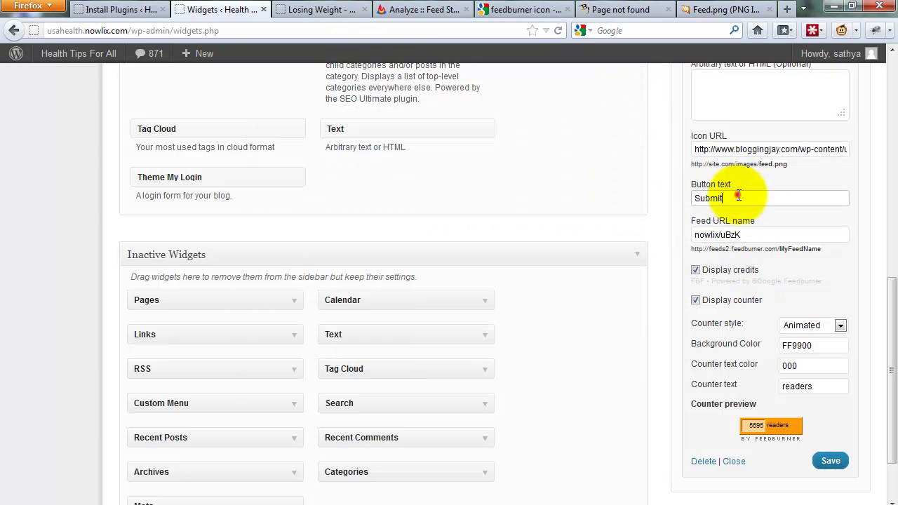
double_click(757, 197)
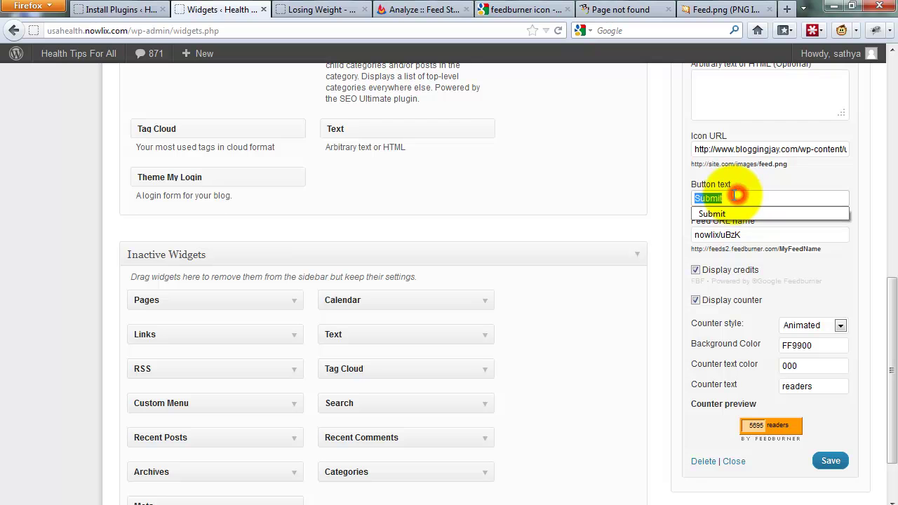
left_click(316, 8)
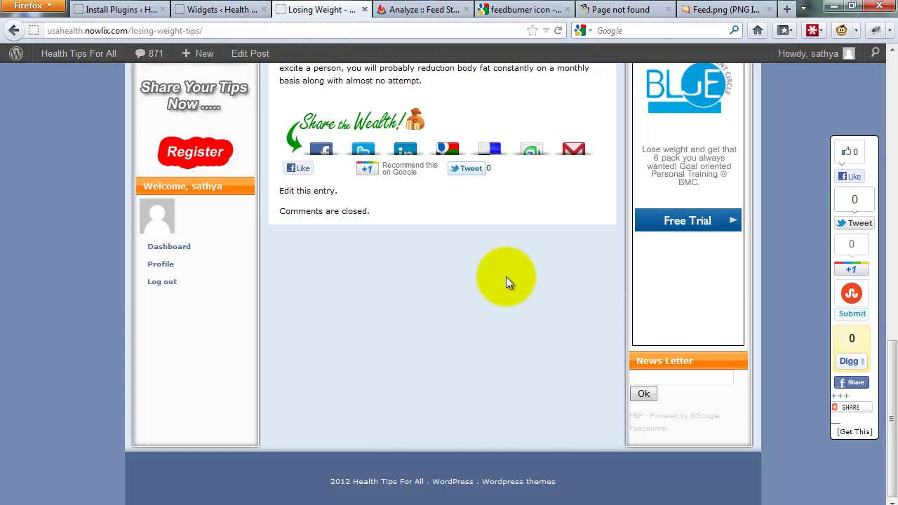
- Reload the Losing Weight post twice, checking the News Letter box's RSS label and Submit button
right_click(509, 290)
left_click(534, 40)
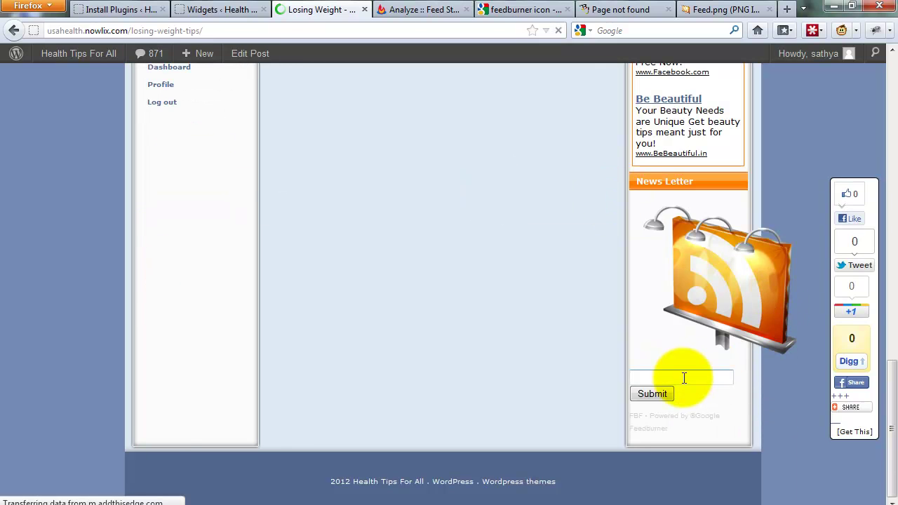
left_click(683, 377)
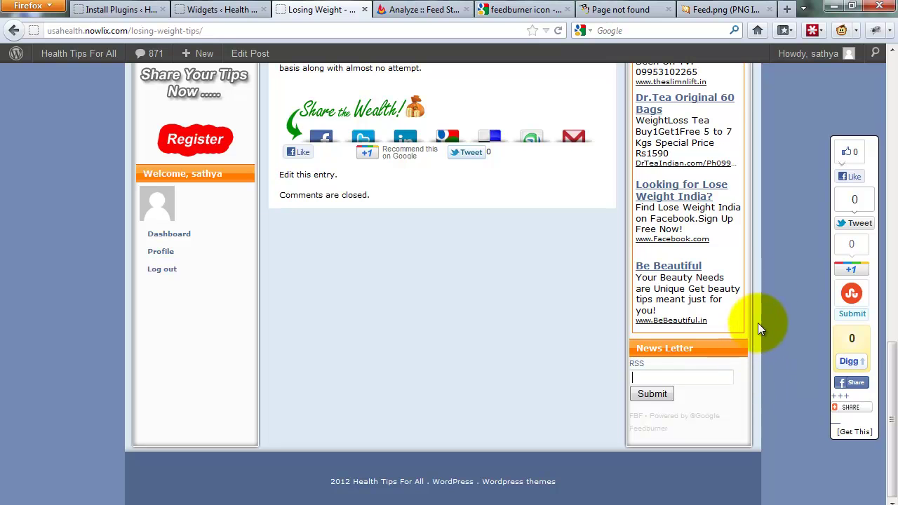
right_click(770, 259)
left_click(780, 300)
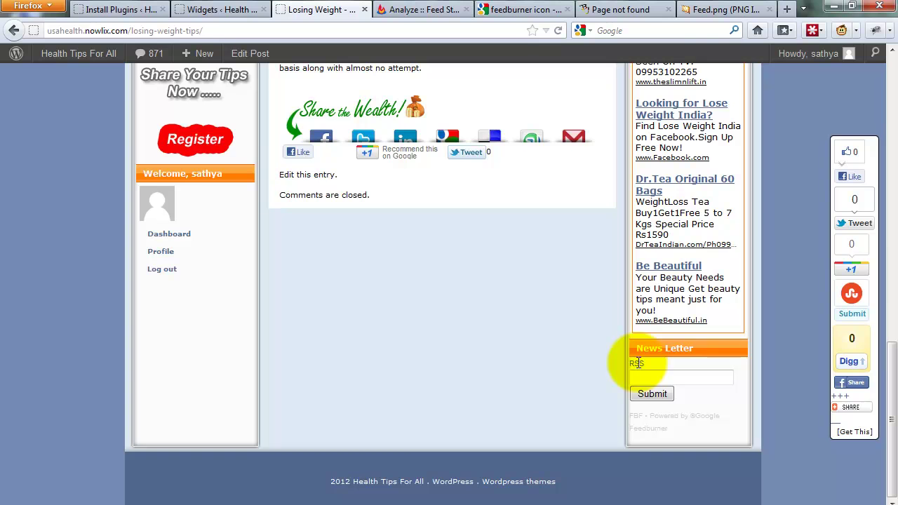
- Close the Feed.png tab and return to the feedburner icon image results
left_click(627, 9)
left_click(710, 9)
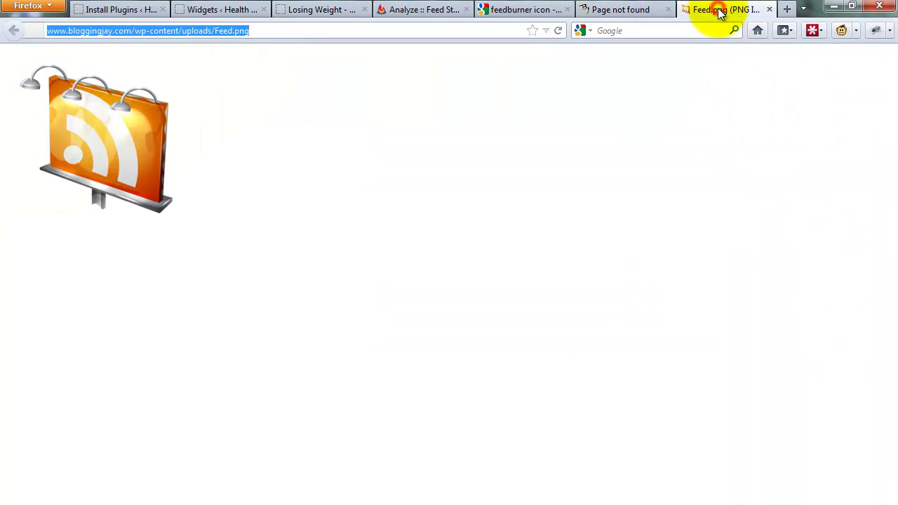
middle_click(736, 10)
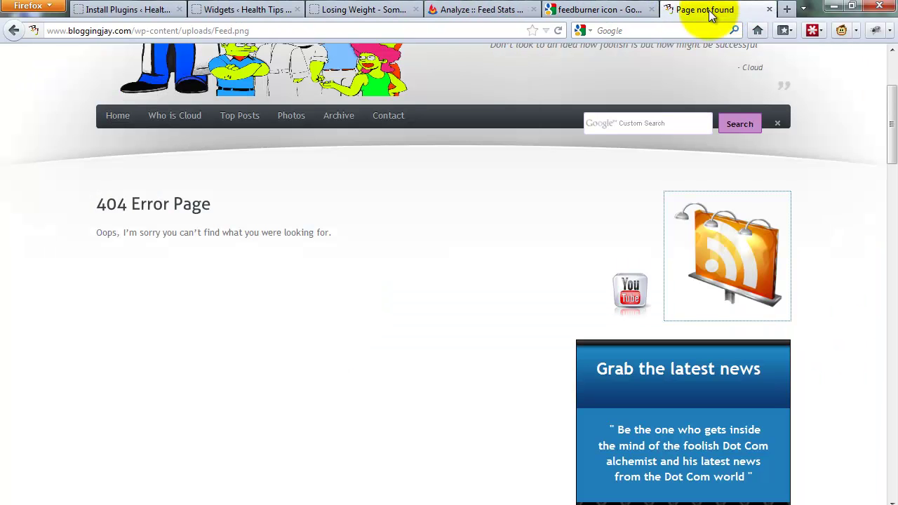
left_click(577, 14)
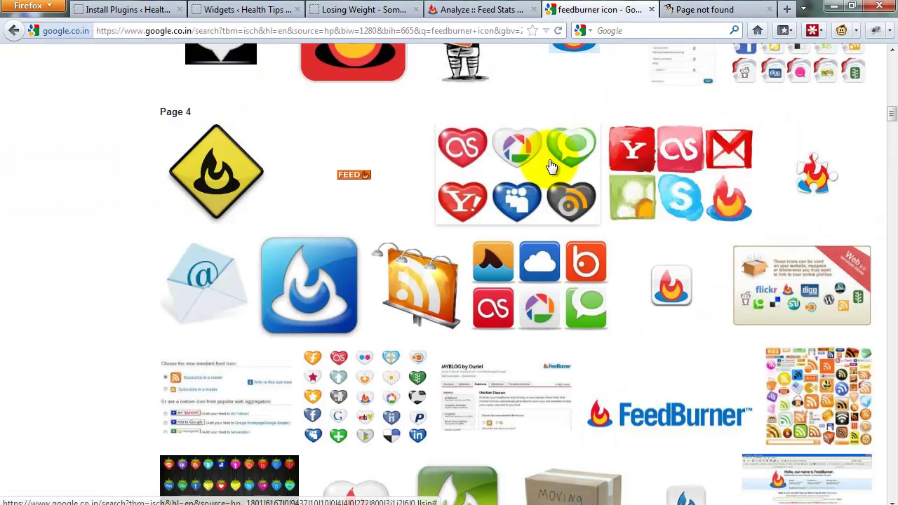
mouse_move(598, 279)
mouse_move(668, 286)
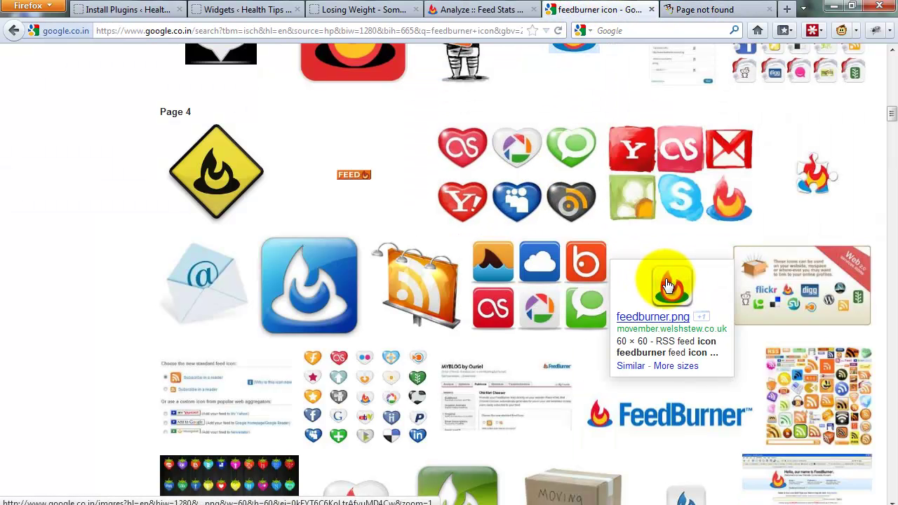
scroll(444, 261, "up", 10)
scroll(444, 256, "down", 10)
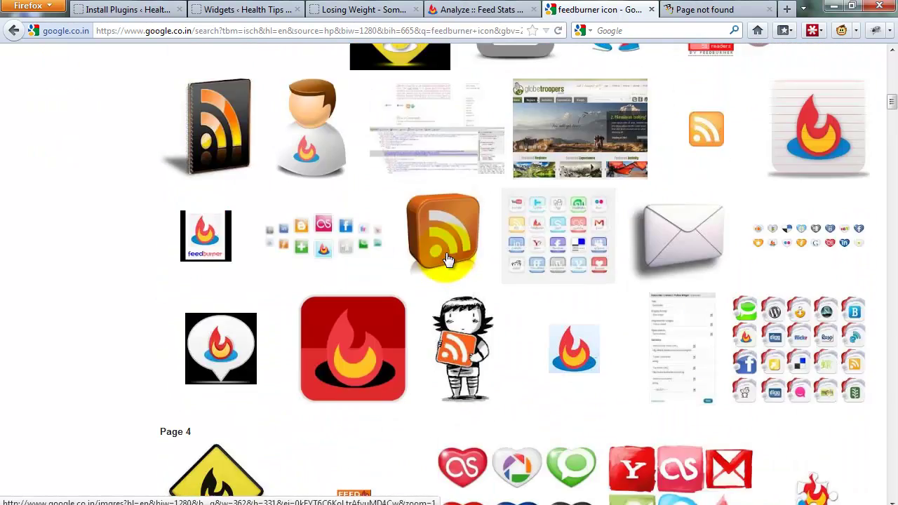
- Open the blue envelope result's email_icon.jpg image on its own and copy its address
middle_click(465, 60)
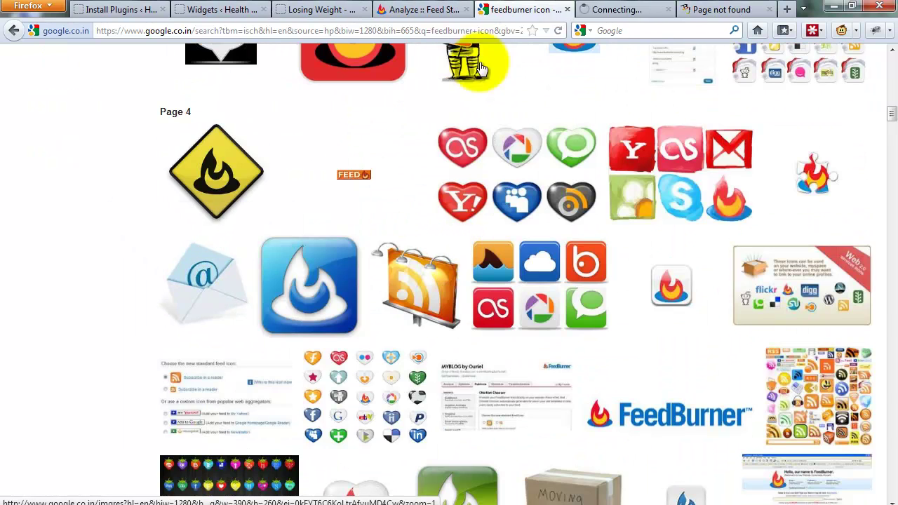
left_click(609, 9)
right_click(381, 187)
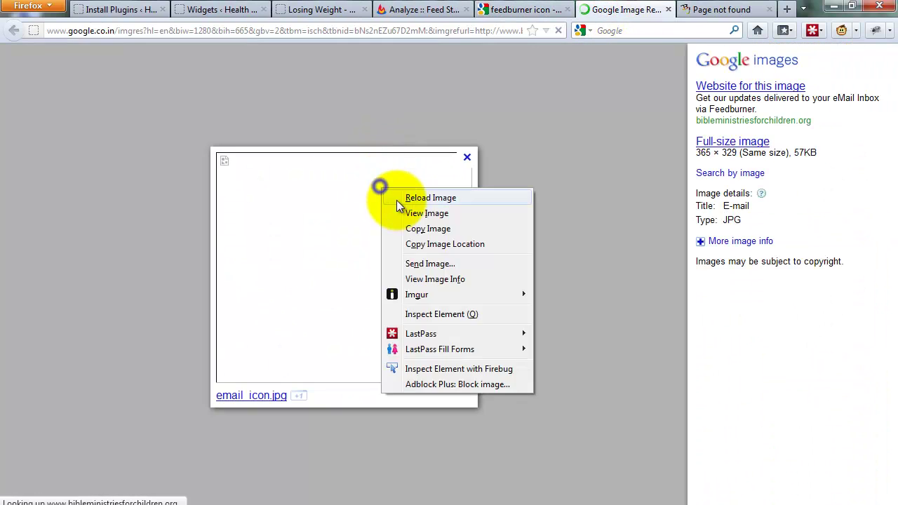
left_click(415, 217)
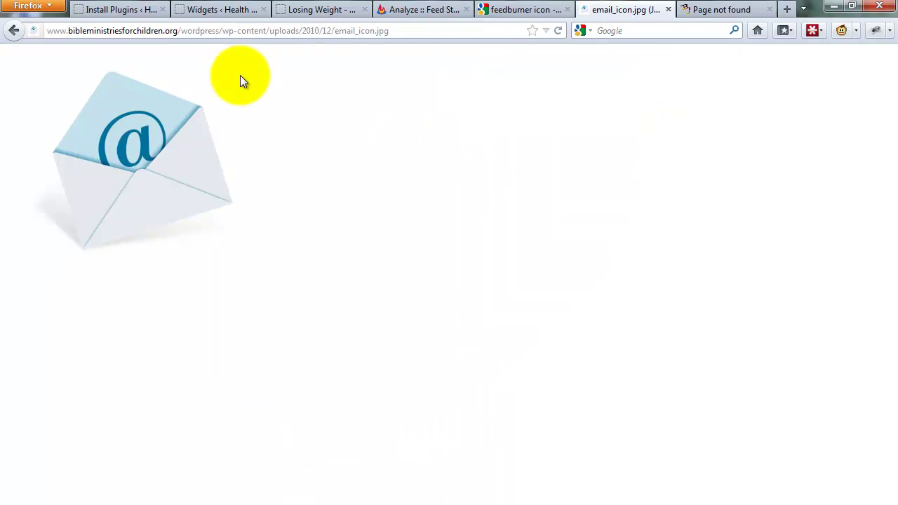
left_click(249, 30)
key("ctrl+x")
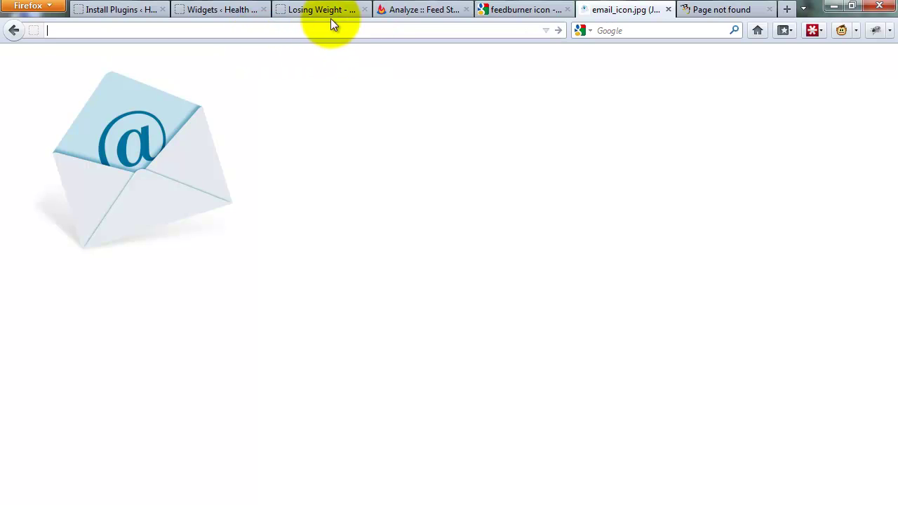
left_click(306, 13)
- Replace the widget's Icon URL with the email_icon.jpg address, save, and reload the Losing Weight post
left_click(226, 9)
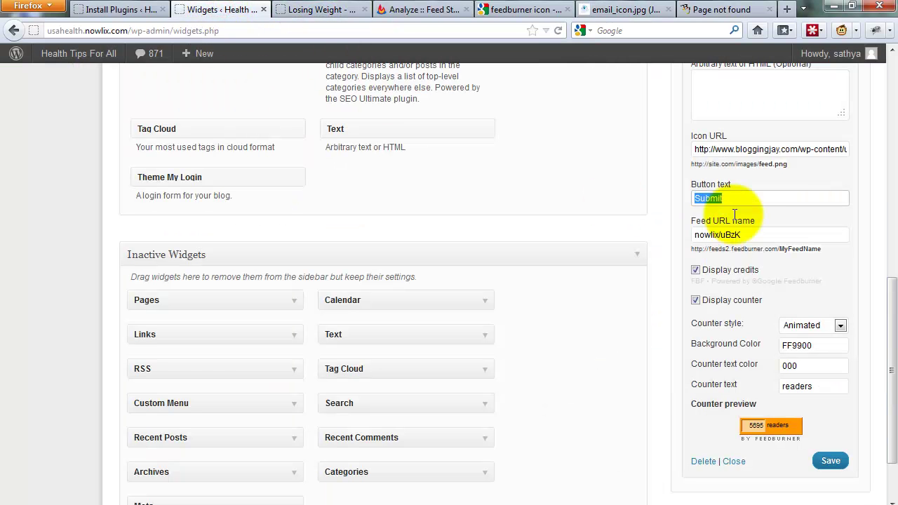
double_click(753, 147)
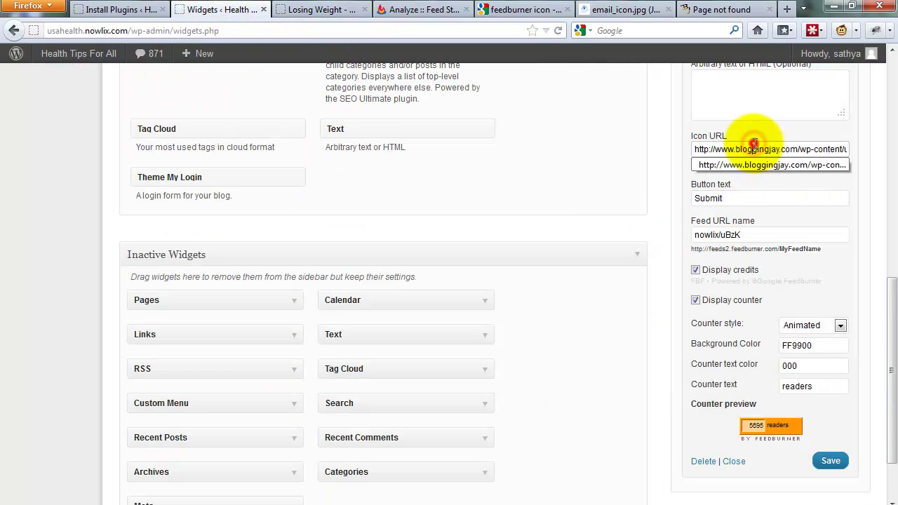
triple_click(752, 147)
key("ctrl+v")
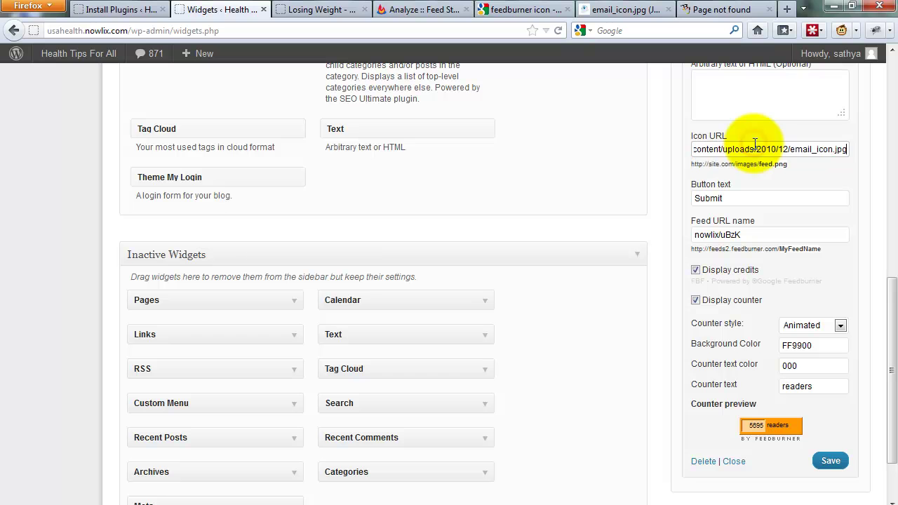
left_click(831, 461)
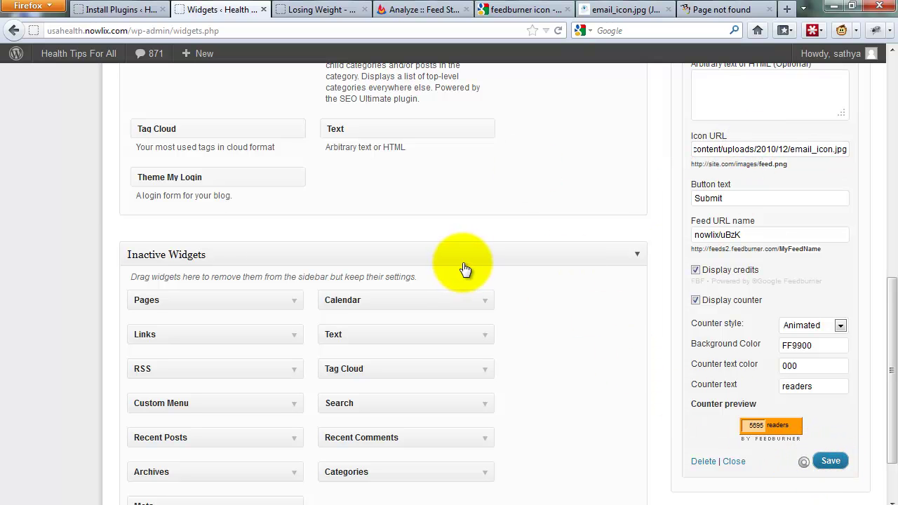
left_click(295, 9)
right_click(459, 232)
left_click(508, 270)
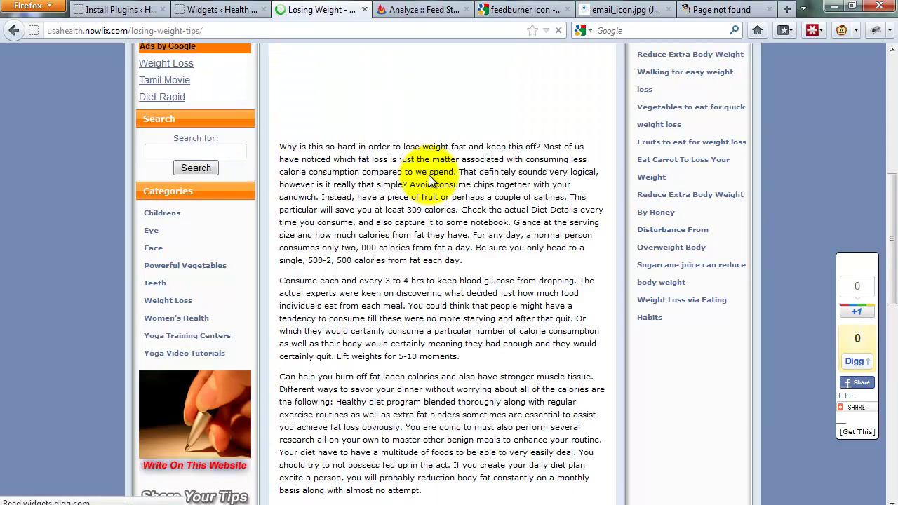
- Scroll to the News Letter box on the post and try its email field below the envelope icon
scroll(432, 180, "down", 4)
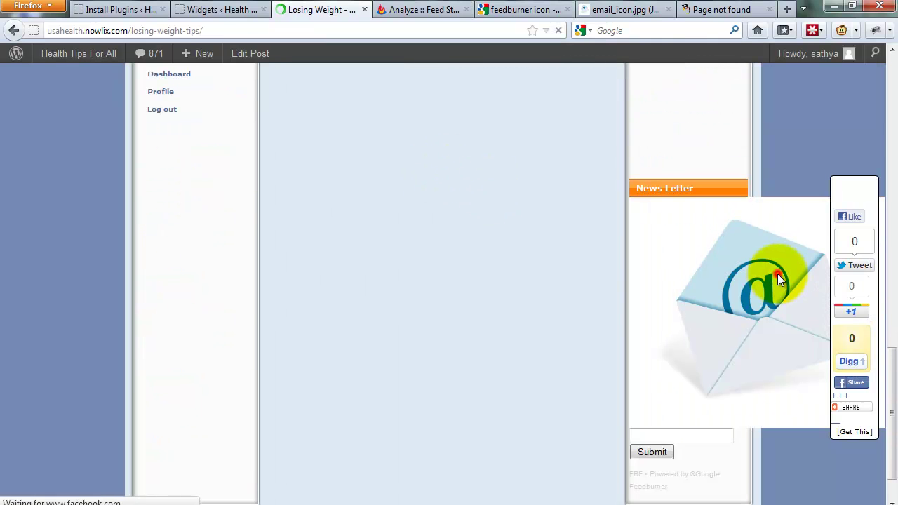
scroll(726, 220, "down", 2)
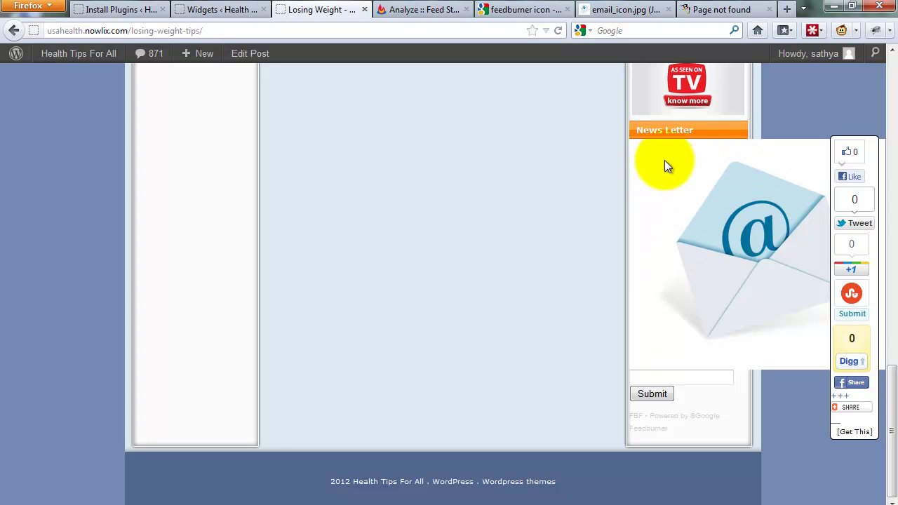
double_click(683, 372)
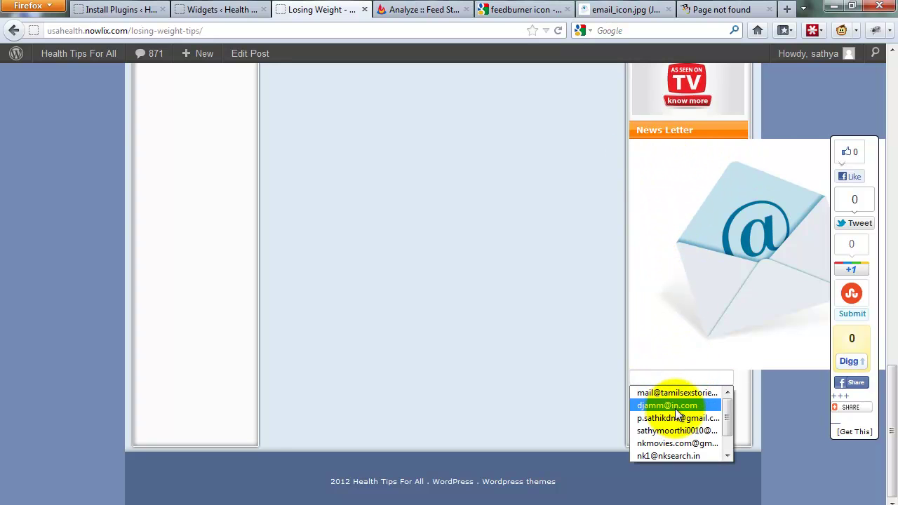
left_click(665, 377)
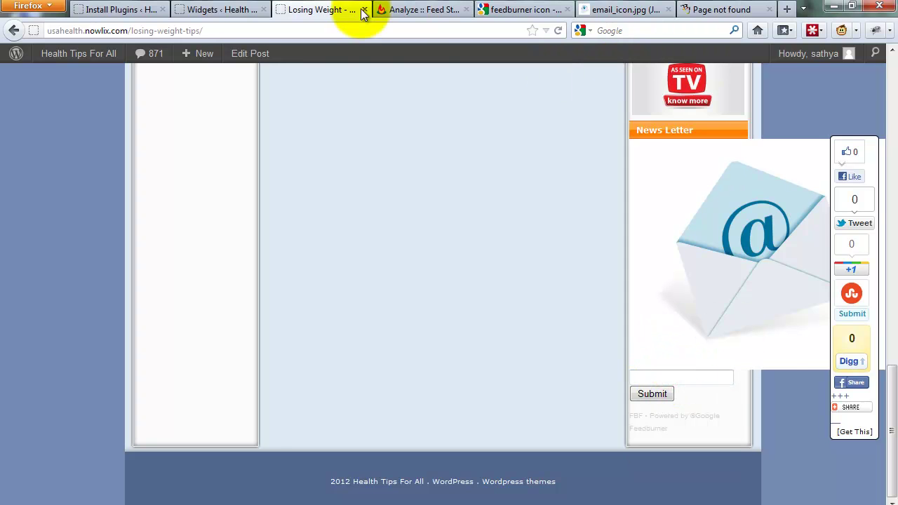
left_click(209, 12)
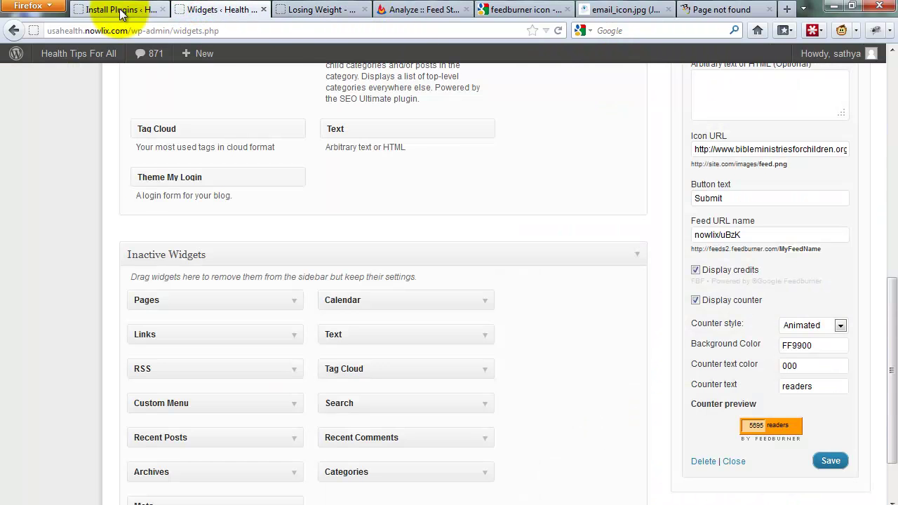
scroll(177, 112, "up", 10)
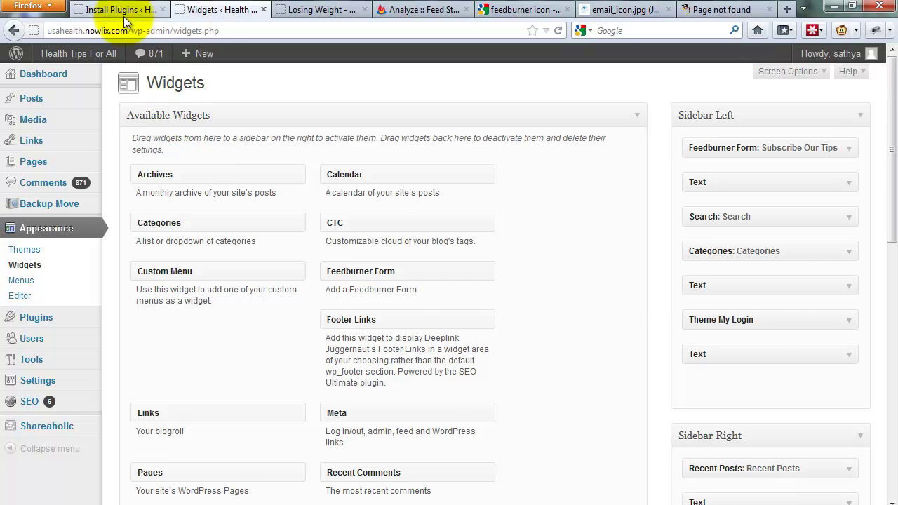
left_click(122, 10)
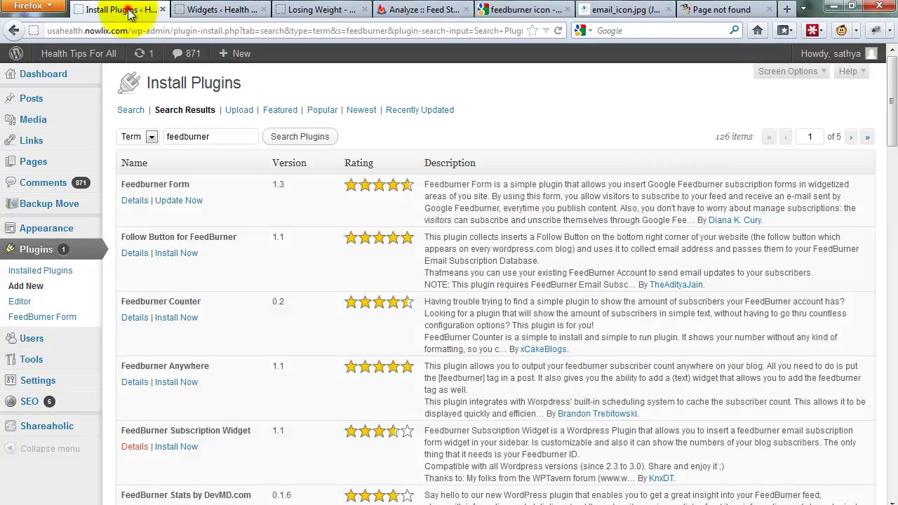
left_click(220, 136)
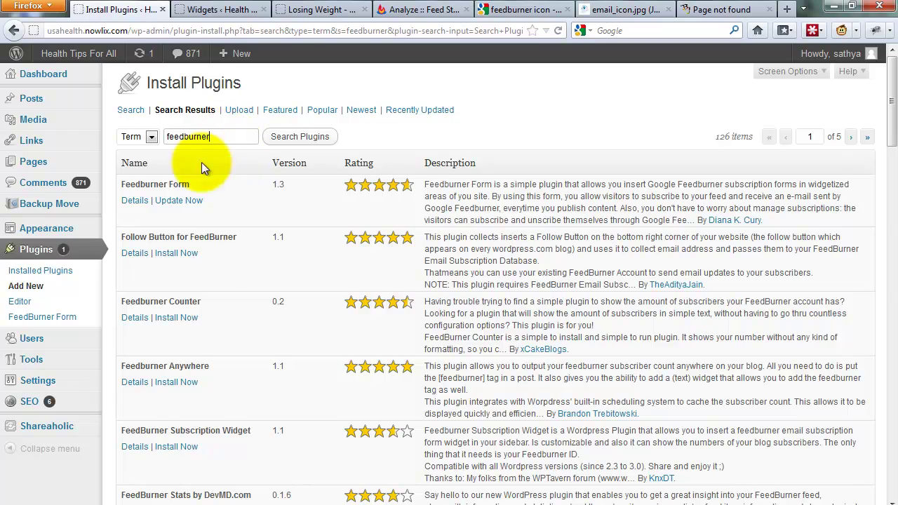
scroll(218, 298, "down", 15)
scroll(222, 296, "down", 8)
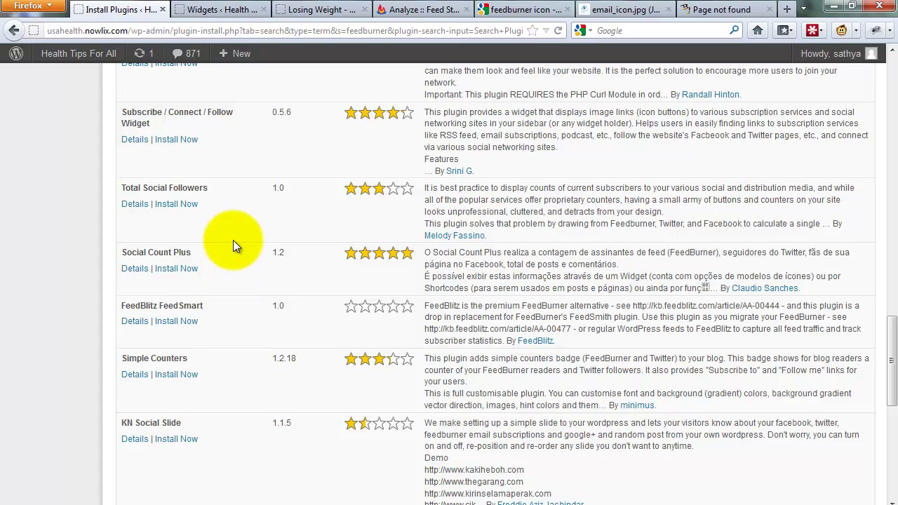
scroll(233, 240, "up", 12)
scroll(192, 161, "up", 4)
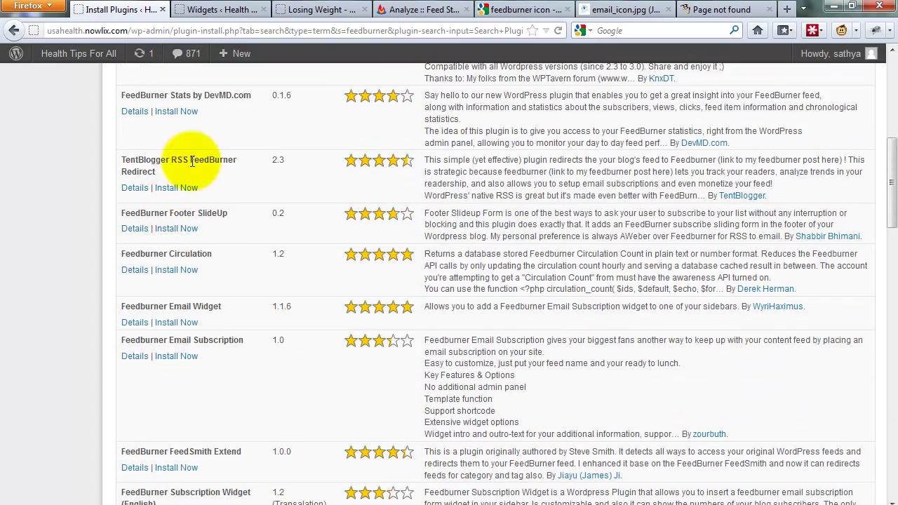
scroll(192, 161, "up", 6)
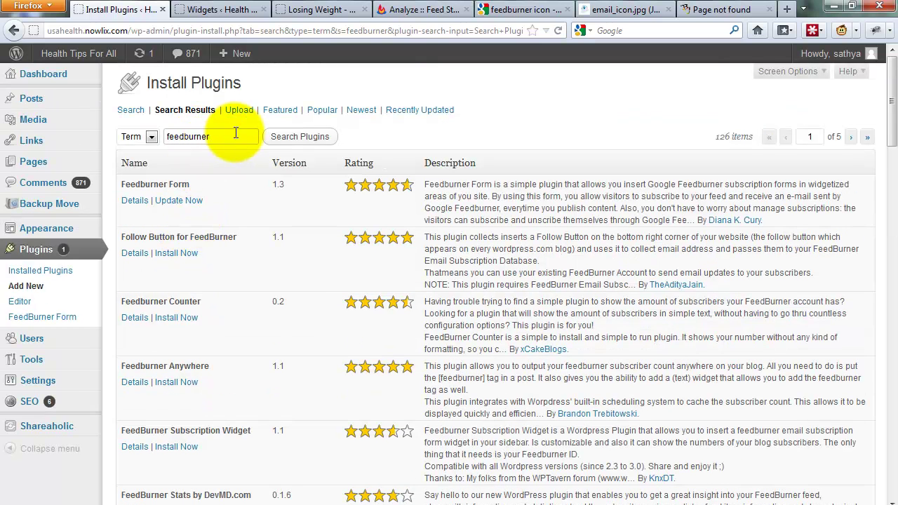
left_click(232, 134)
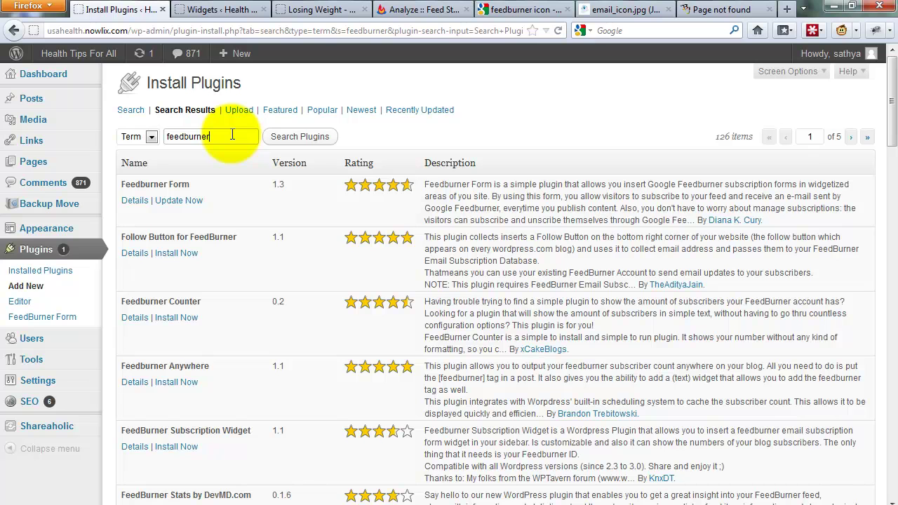
left_click(299, 136)
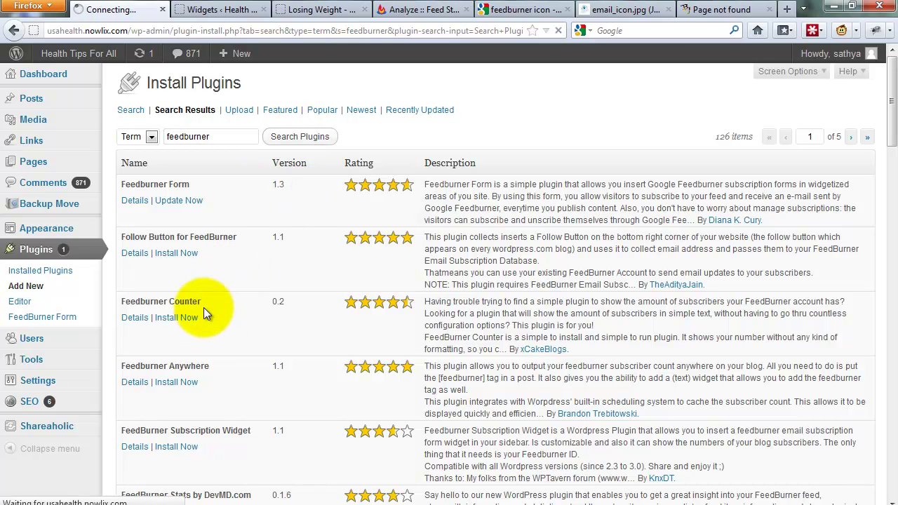
left_click(300, 9)
- Delete the News Letter Feedburner widget from the sidebar on the Widgets page
left_click(241, 9)
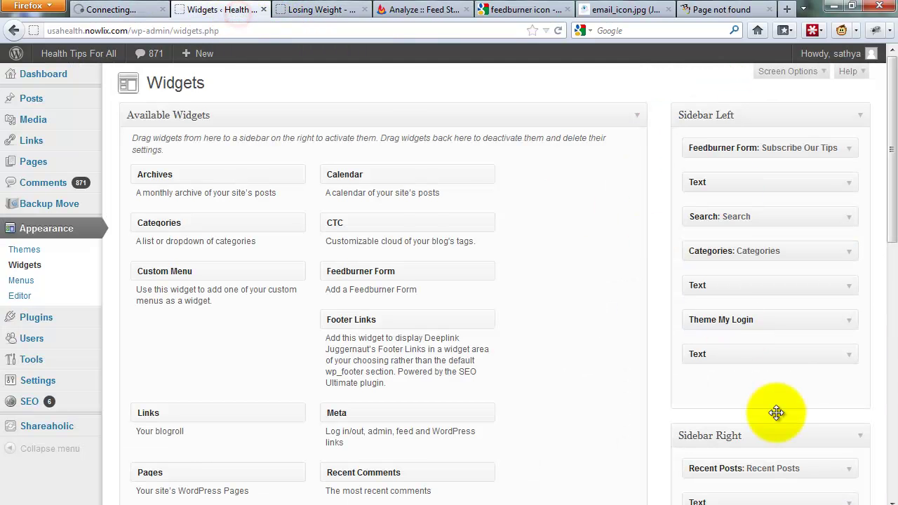
scroll(775, 411, "down", 10)
scroll(842, 465, "down", 3)
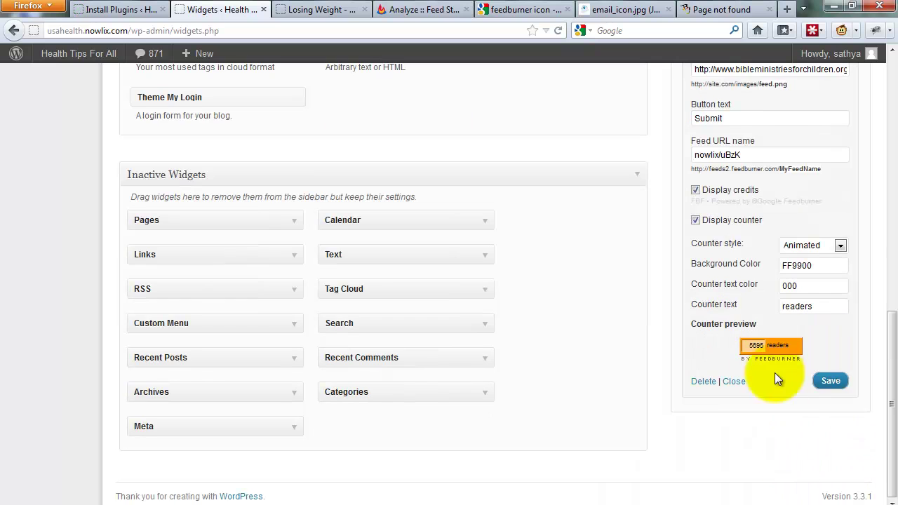
left_click(712, 385)
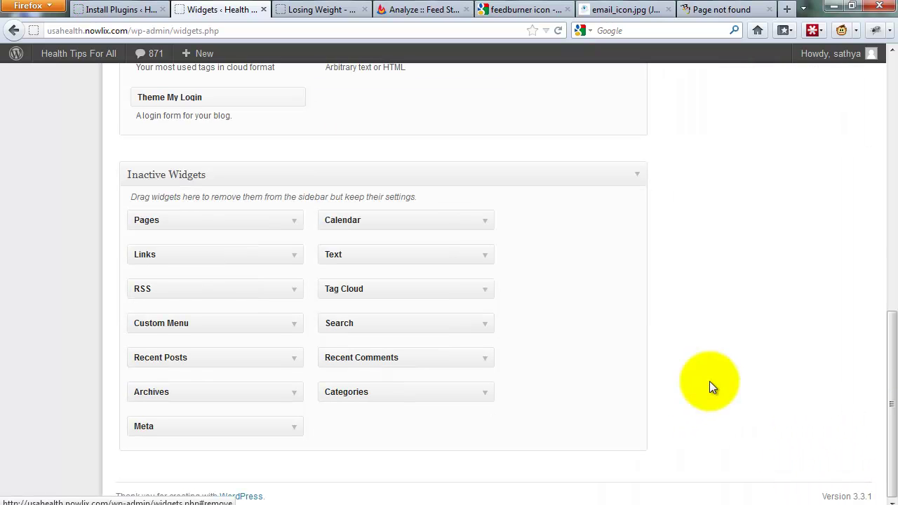
scroll(695, 276, "up", 10)
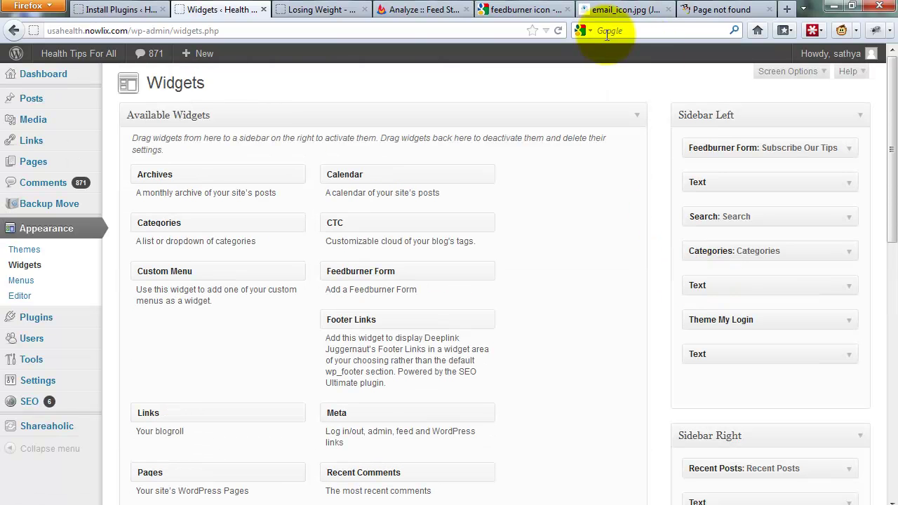
left_click(324, 10)
- Close the Losing Weight post tab and the Analyze :: Feed Stats tab
middle_click(313, 14)
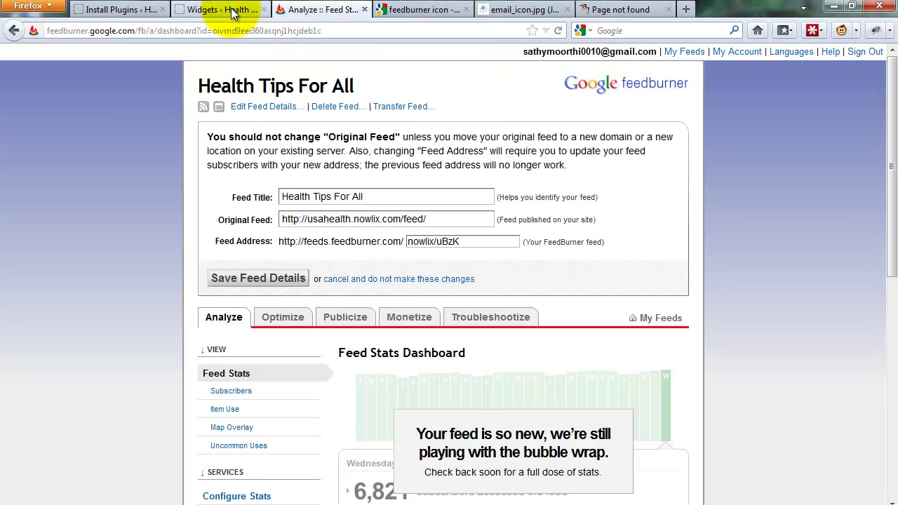
middle_click(324, 14)
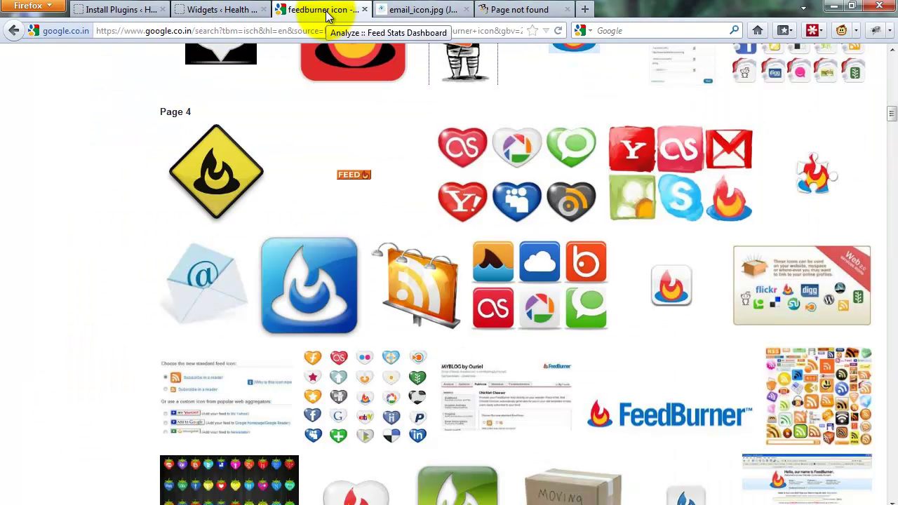